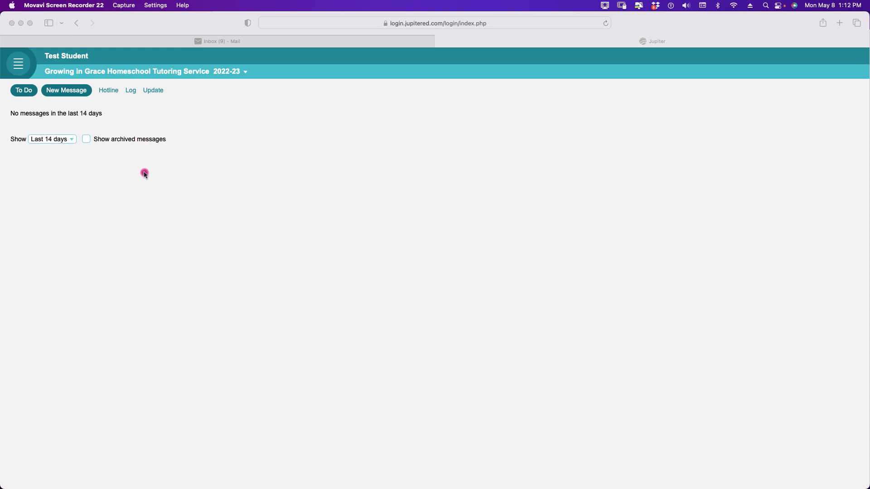
# - Keep messages at 14 days with archived messages hidden, then switch to the To Do grades list
pyautogui.click(71, 139)
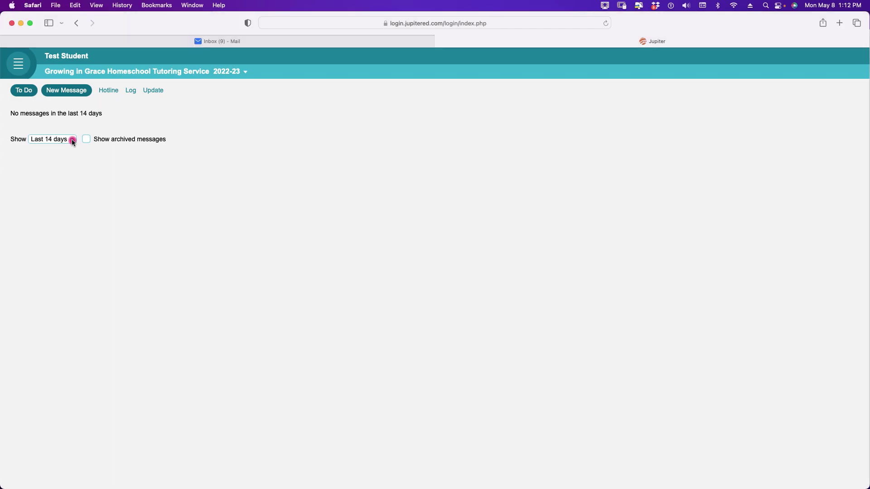
pyautogui.click(72, 140)
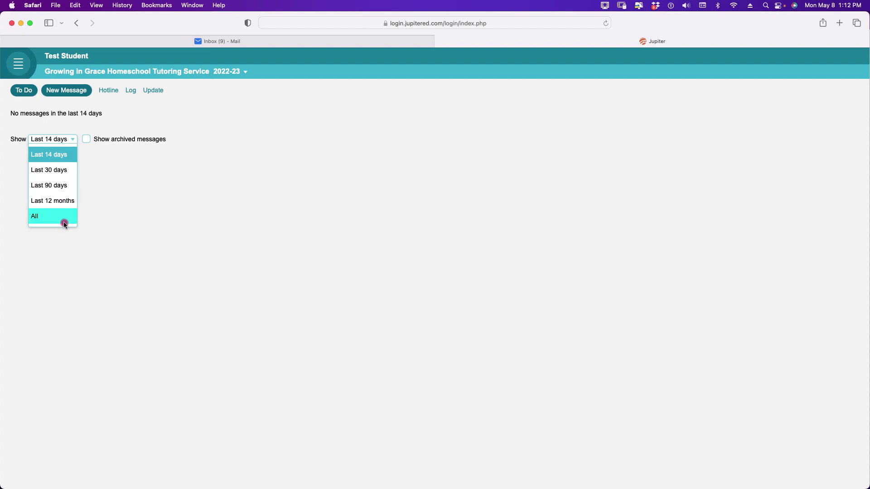
pyautogui.click(66, 156)
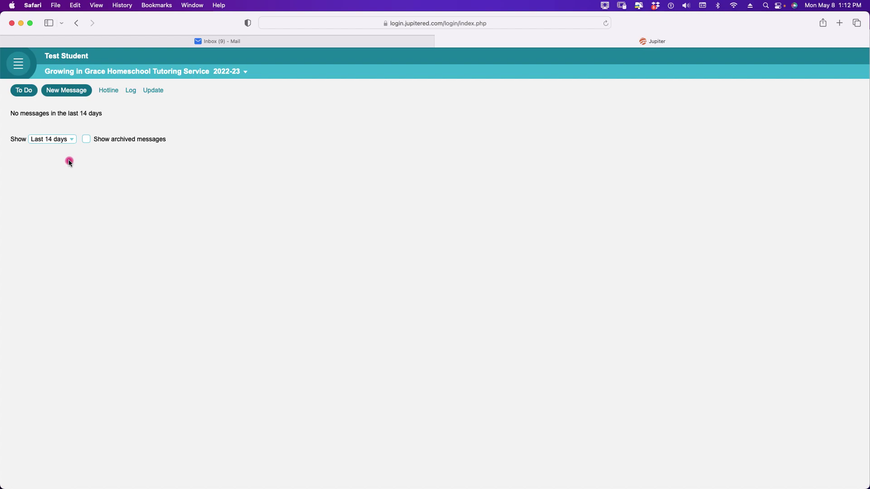
pyautogui.click(86, 138)
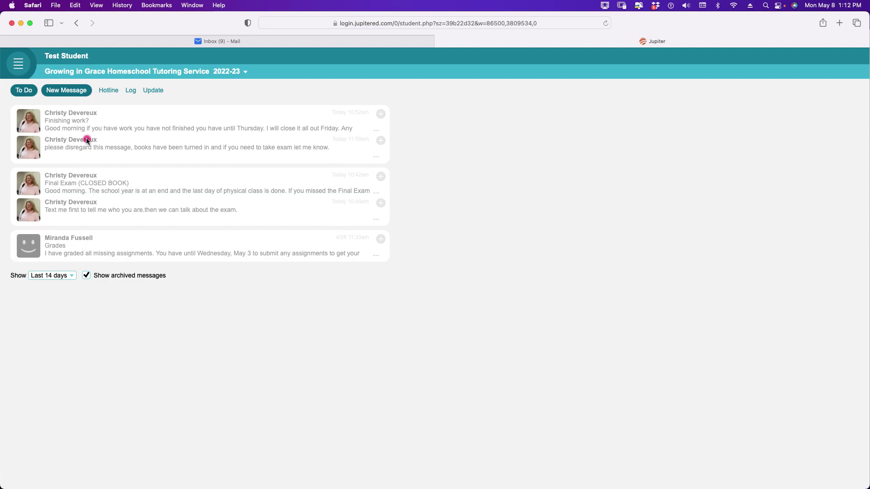
pyautogui.click(91, 277)
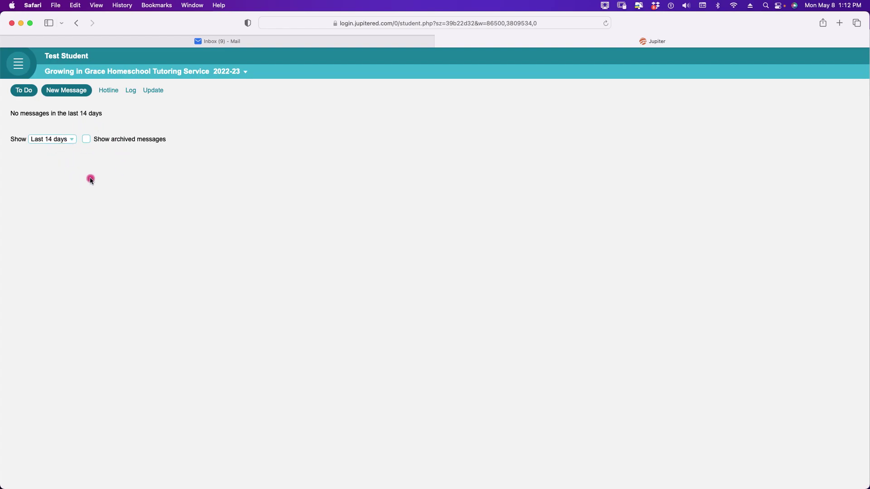
pyautogui.click(23, 96)
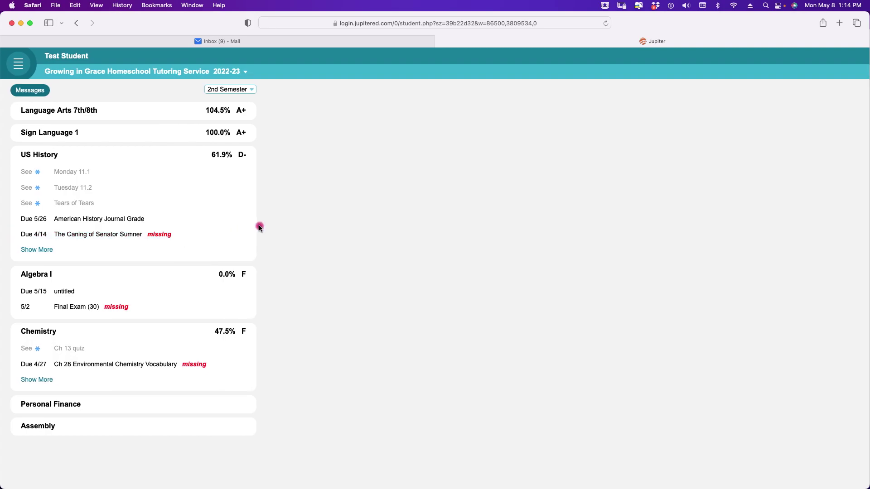
# - Open Language Arts 7th/8th's Expository Paragraph assignment and bring up its Turn In file-or-link picker
pyautogui.click(66, 116)
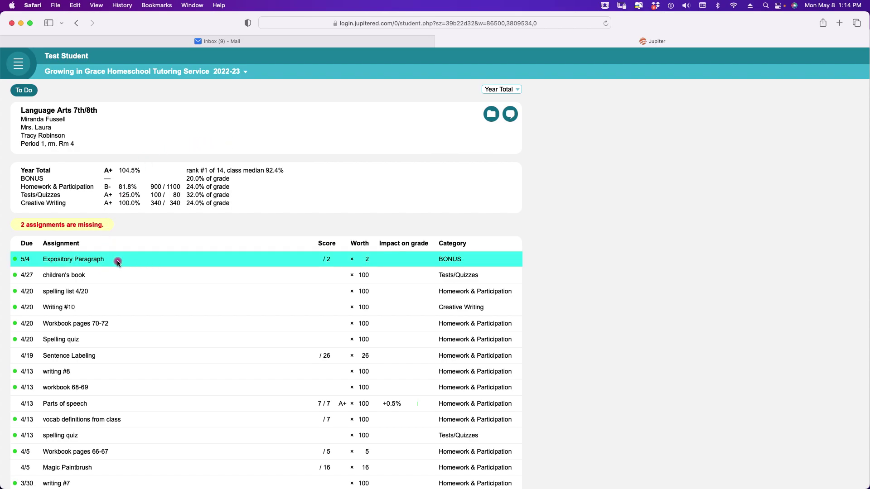
pyautogui.click(84, 260)
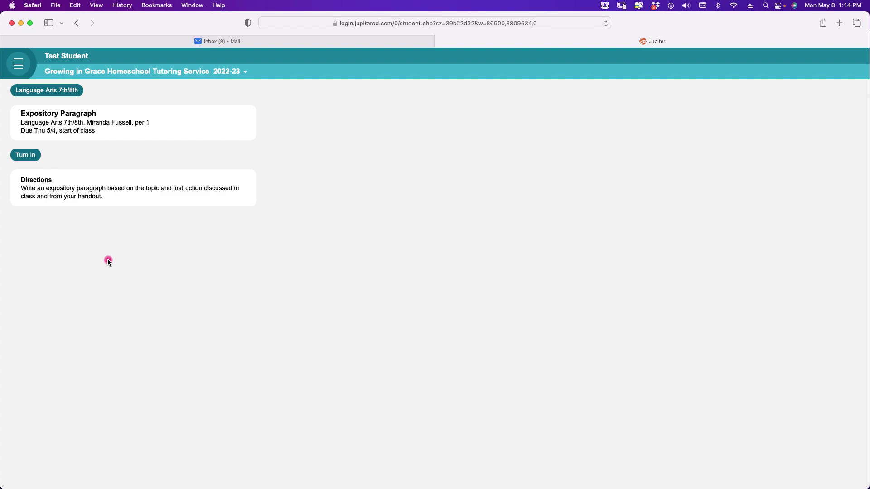
pyautogui.click(36, 158)
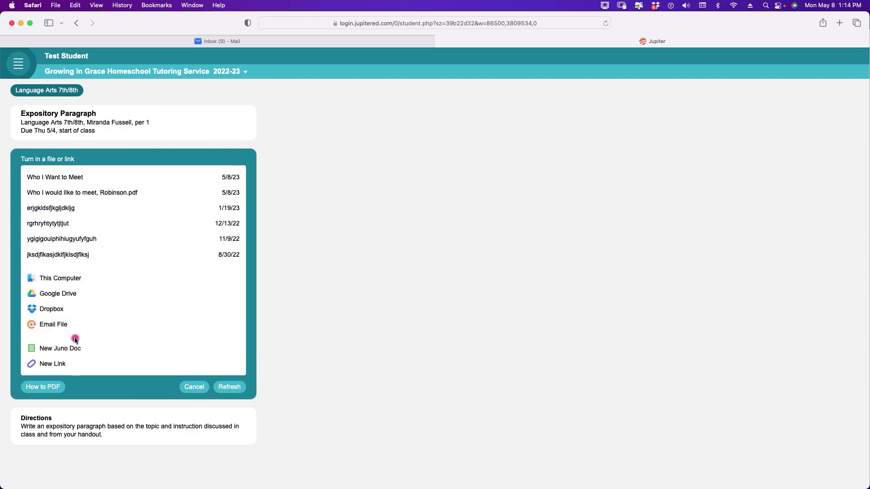
pyautogui.click(193, 388)
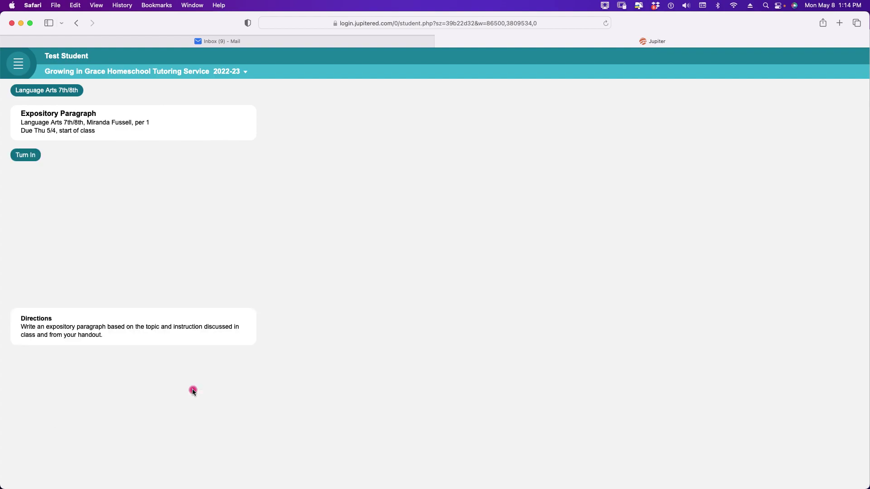
pyautogui.click(32, 157)
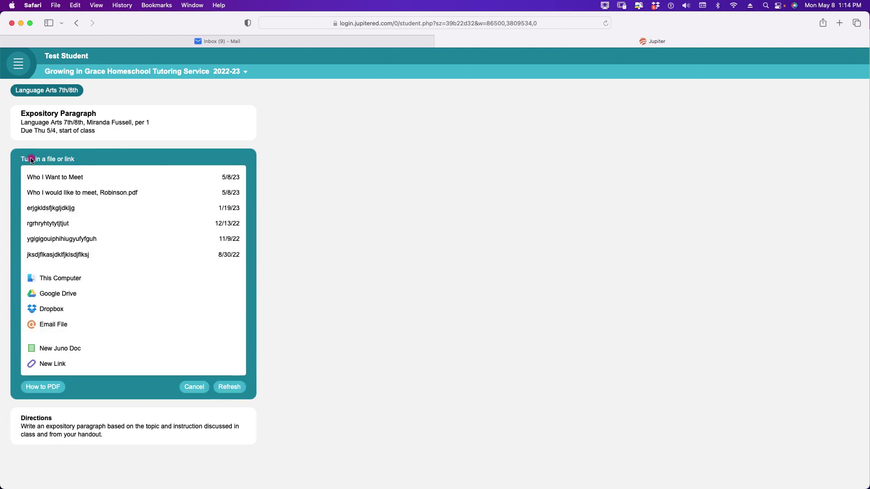
# - Start a New Juno Doc titled 'Expository Paragraph'
pyautogui.click(69, 350)
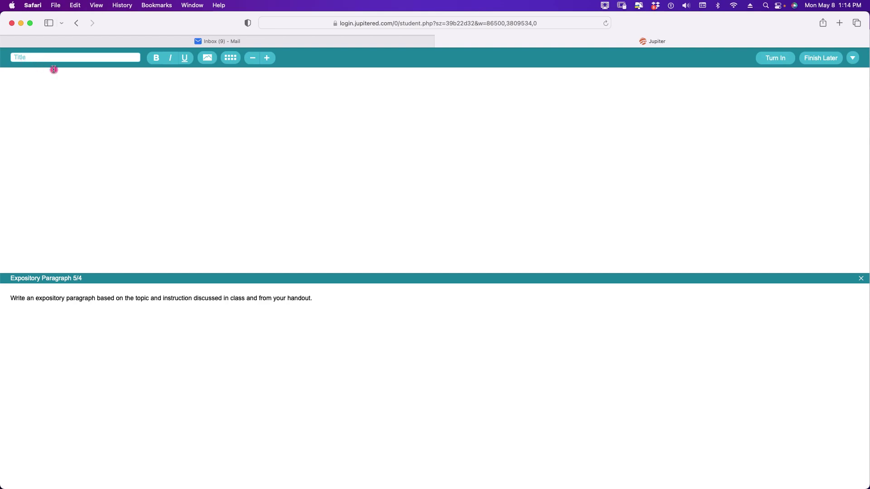
pyautogui.write('Expository paragraph')
pyautogui.press('BackSpace')
pyautogui.write('P')
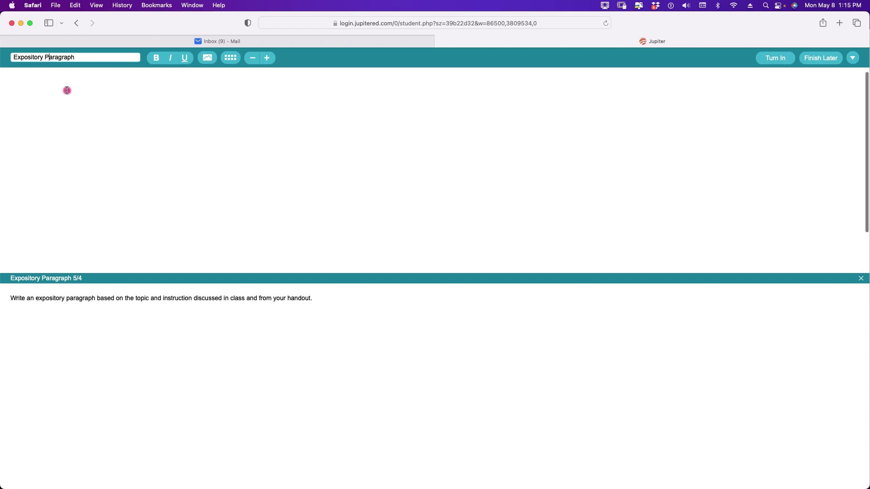
# - Write the two-sentence paragraph on sentence structure, grammar and mechanics, then choose Finish Later
pyautogui.click(169, 106)
pyautogui.write('This is the exposito')
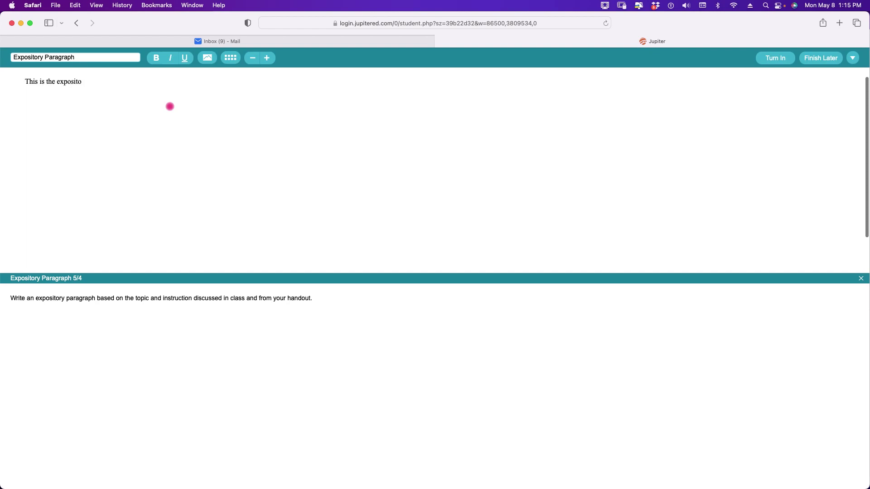
pyautogui.write('ry paragraph that must be completed f')
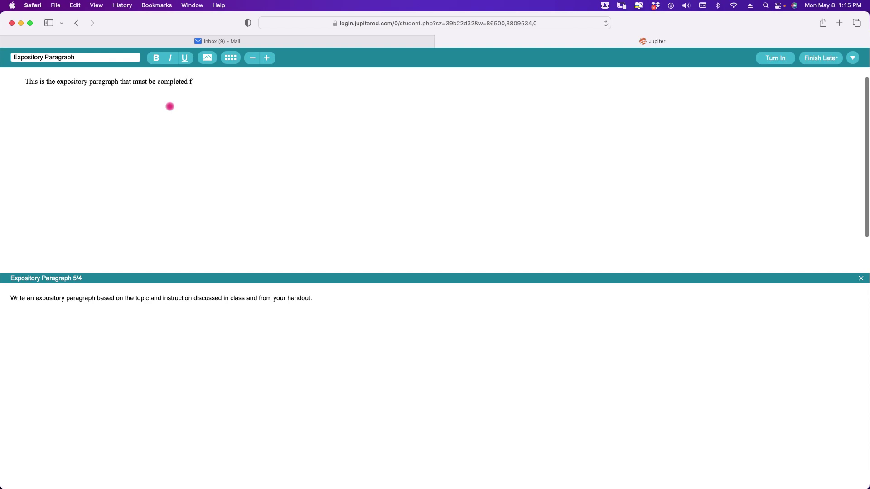
pyautogui.write('or this assignment.')
pyautogui.write('  I hope that my tea')
pyautogui.write('cher likes the')
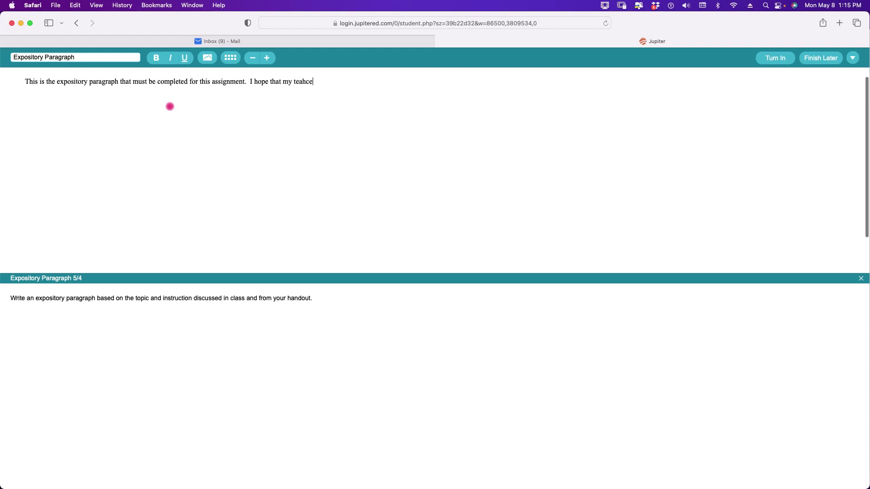
pyautogui.write(' paragraph.  It is well tho')
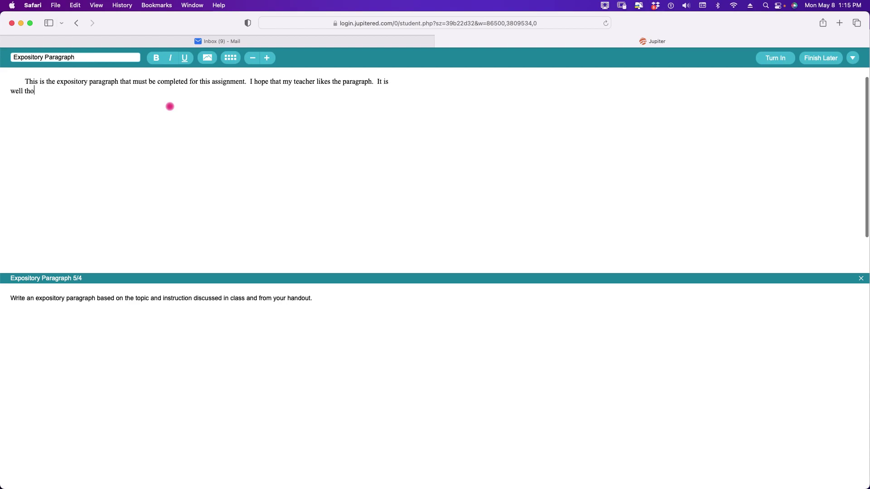
pyautogui.write('ught out and has good sentence struce')
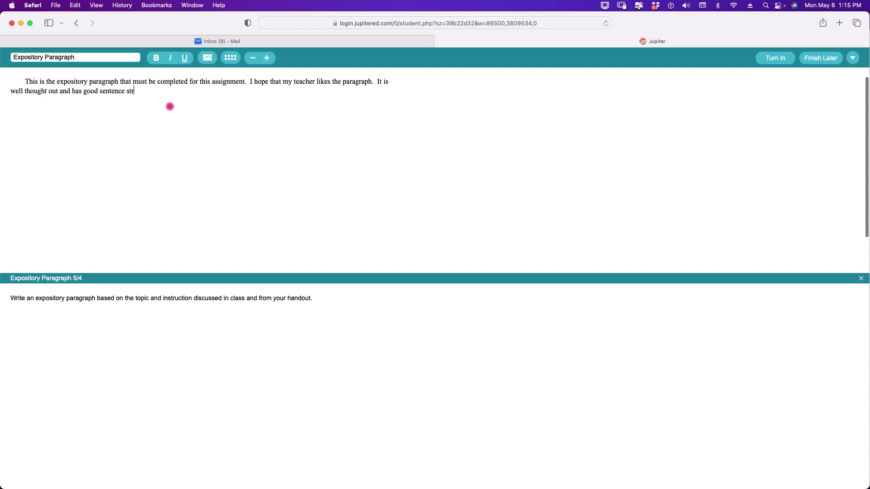
pyautogui.press('BackSpace')
pyautogui.write('ture as well as proper grammar and mechanics.')
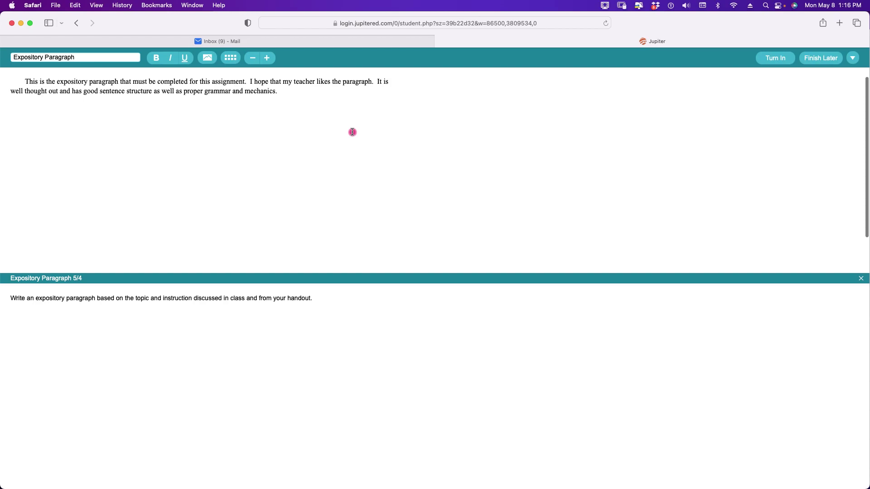
pyautogui.click(816, 58)
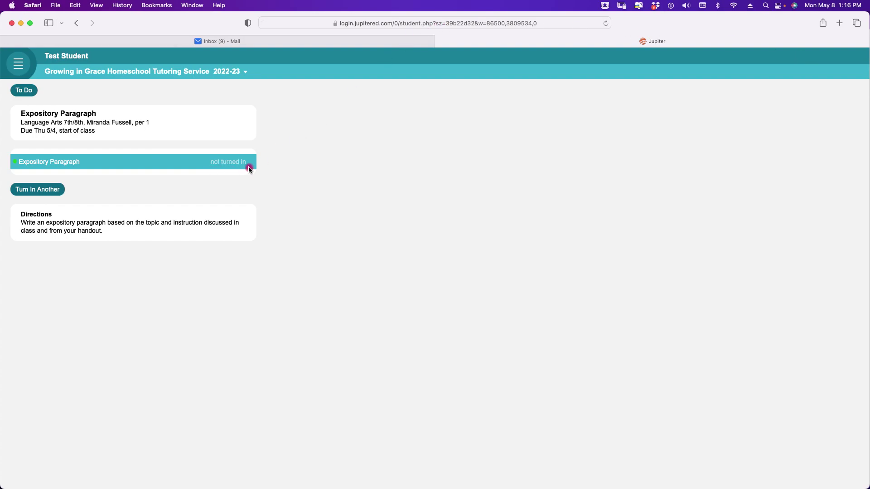
# - Reopen the saved Expository Paragraph draft from To Do via the Language Arts 7th/8th class
pyautogui.click(29, 92)
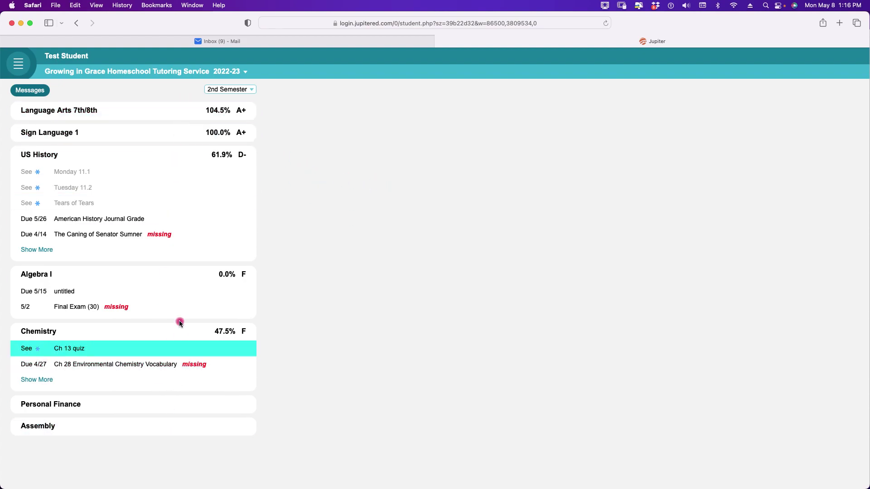
pyautogui.click(79, 112)
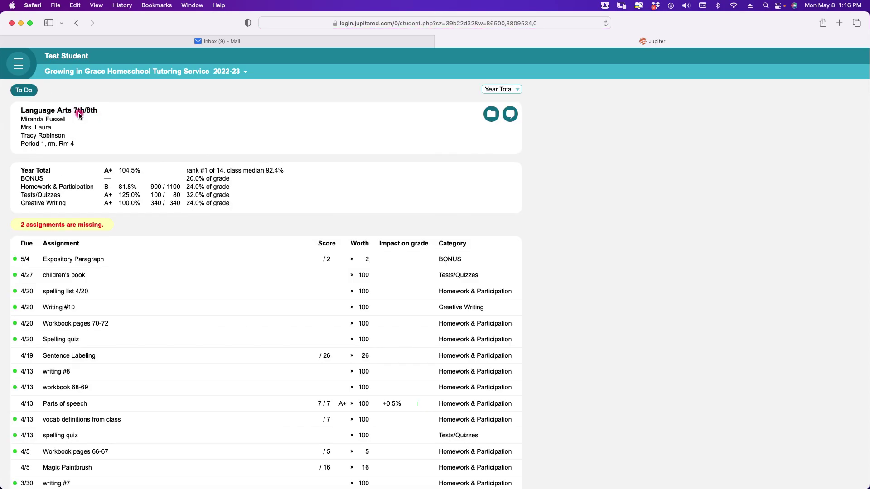
pyautogui.click(91, 259)
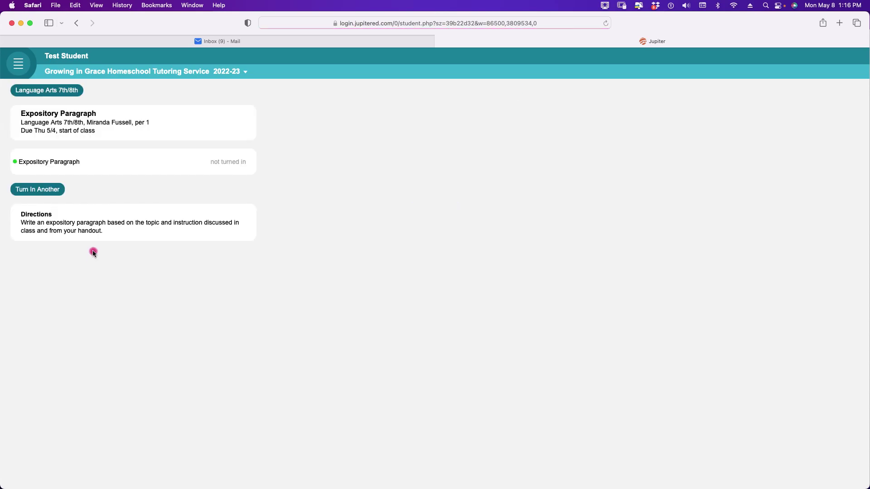
pyautogui.click(70, 163)
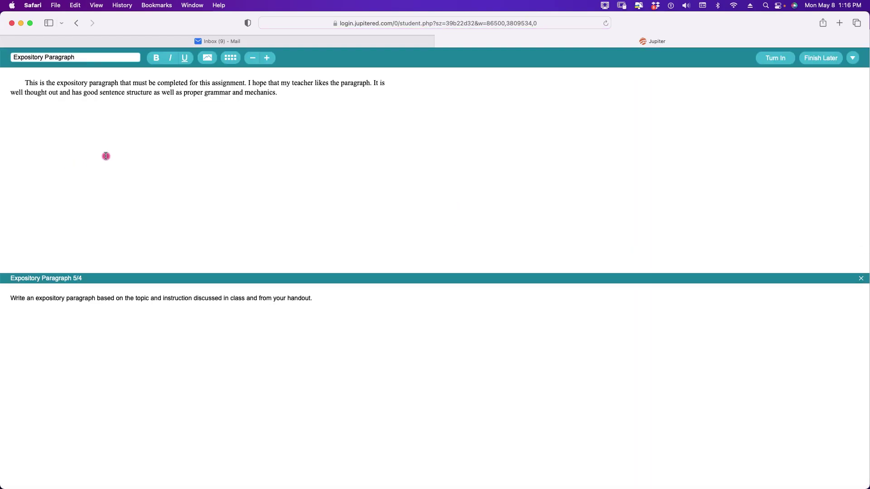
# - Append 'I have enjoyed writing this paragraph.', turn in the assignment, and return to To Do
pyautogui.write('I have enjoyed writing this paragraph.')
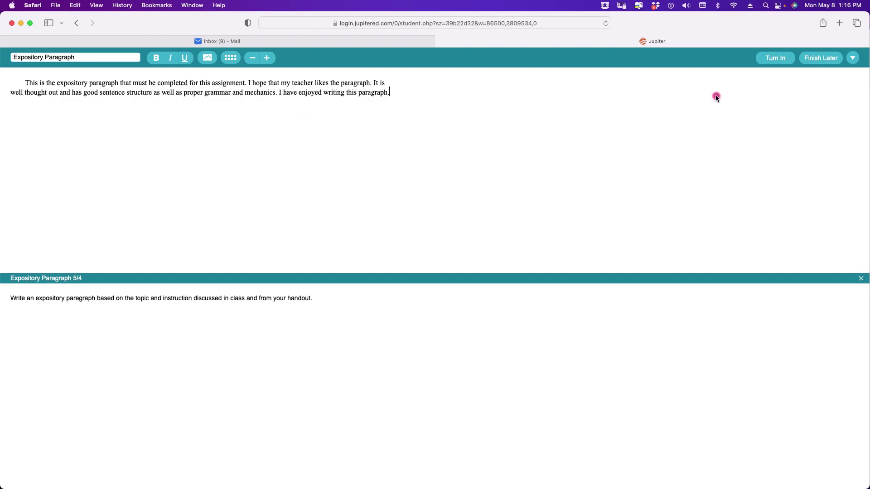
pyautogui.click(774, 60)
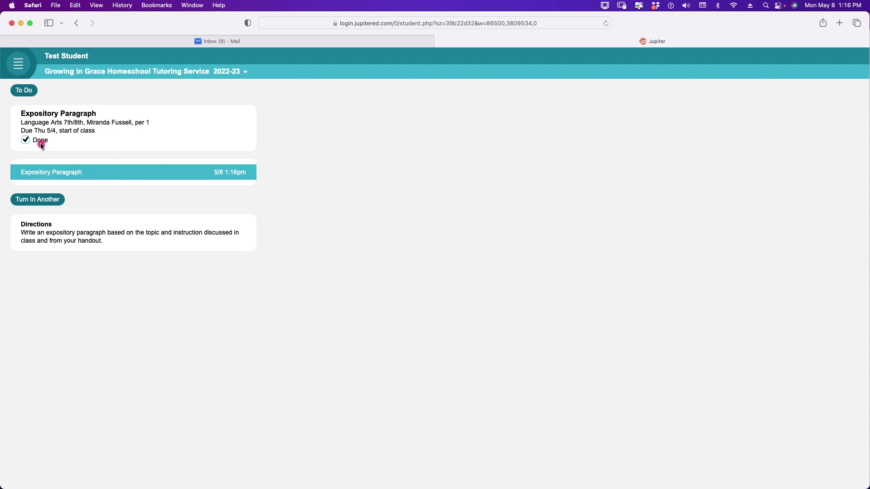
pyautogui.click(28, 91)
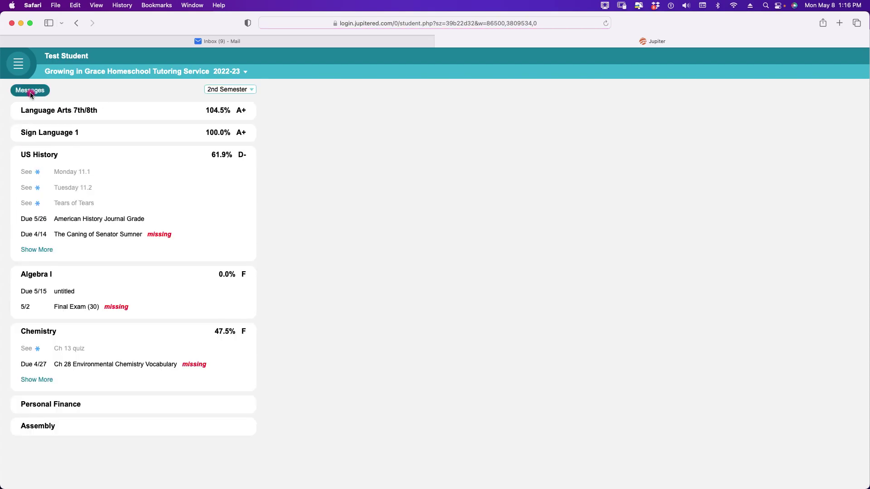
pyautogui.click(48, 109)
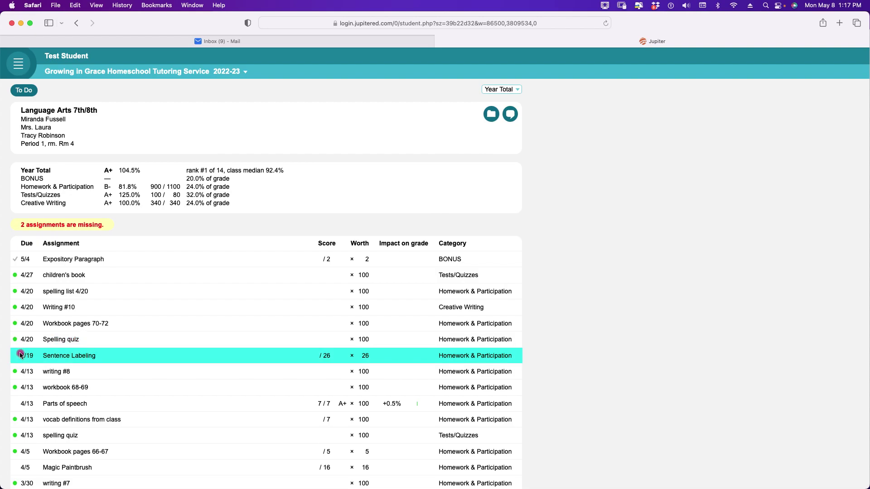
pyautogui.click(15, 262)
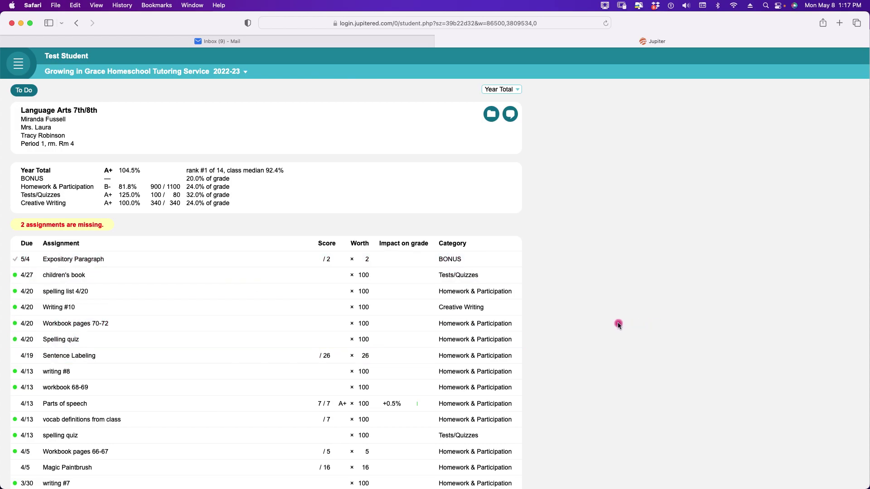
pyautogui.scroll(-5, 618, 323)
pyautogui.scroll(-20, 618, 323)
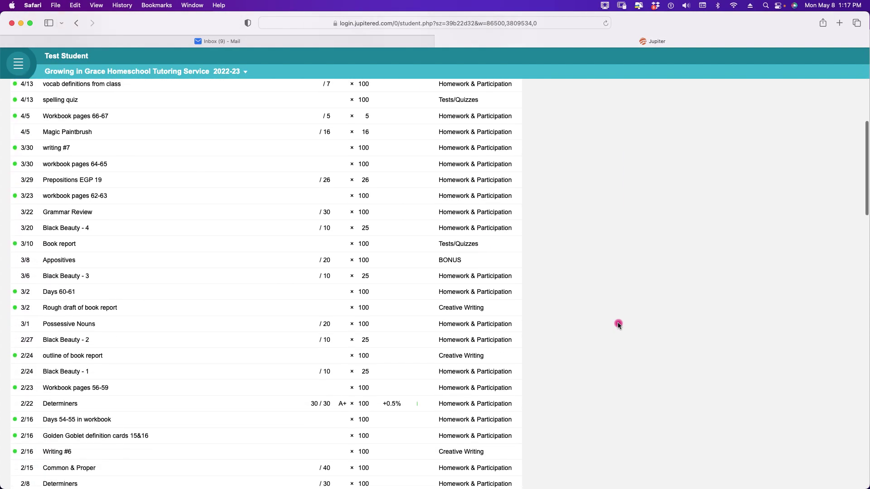
pyautogui.scroll(-4, 618, 323)
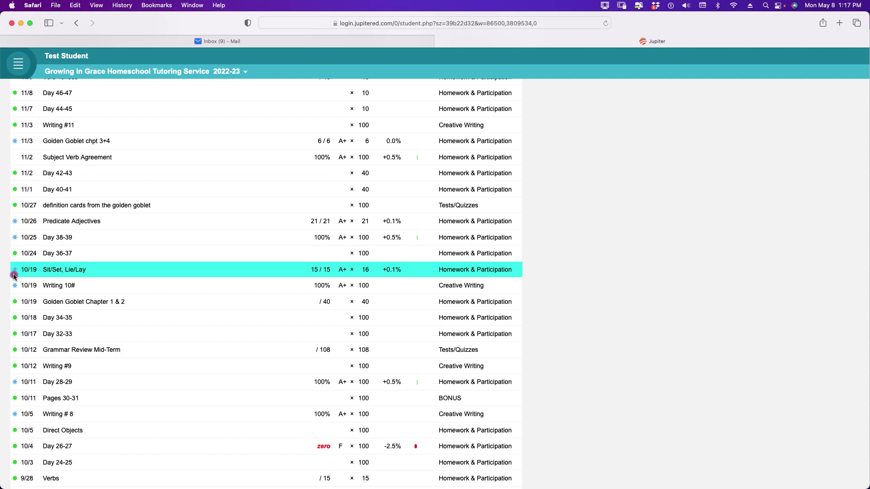
pyautogui.scroll(-1, 14, 276)
pyautogui.click(13, 253)
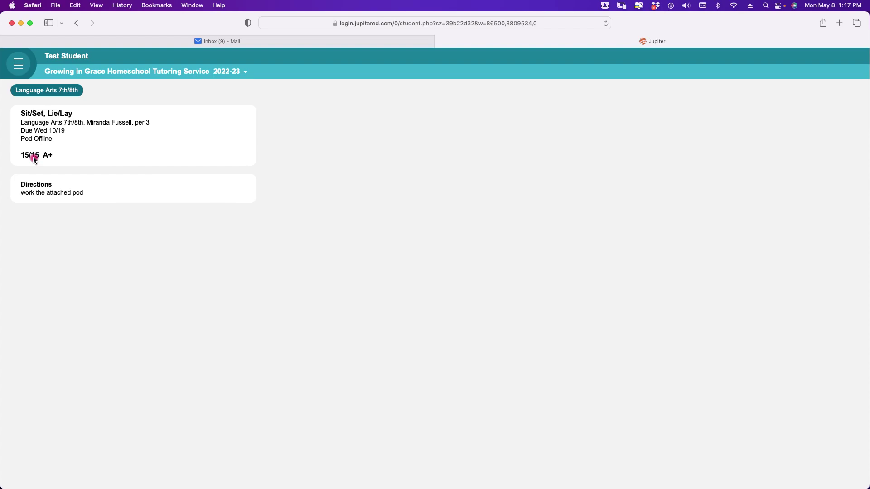
pyautogui.click(38, 92)
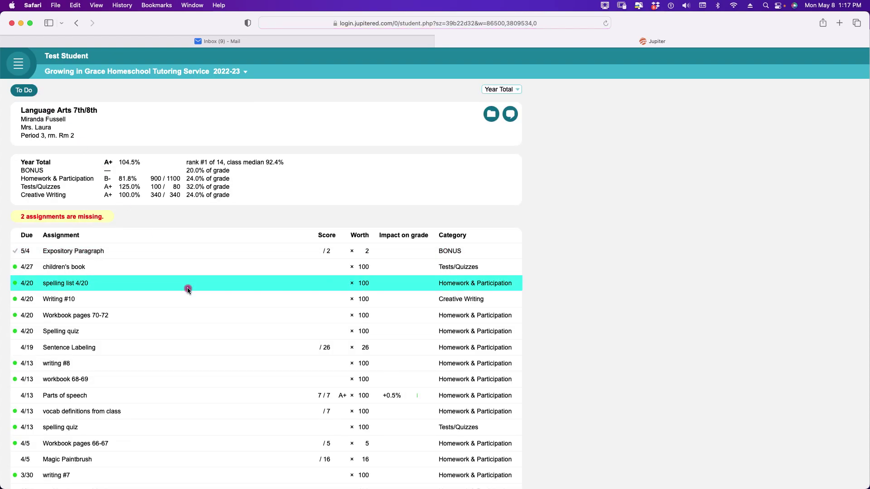
pyautogui.scroll(-20, 187, 288)
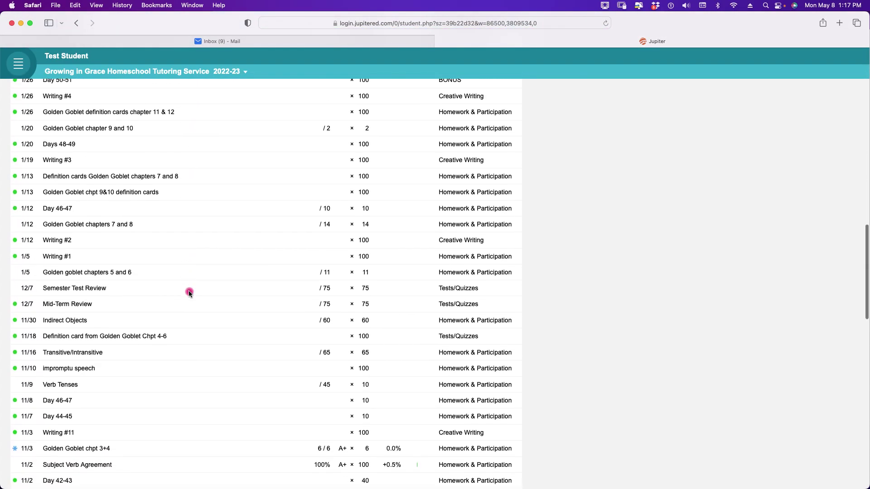
pyautogui.scroll(5, 189, 293)
pyautogui.scroll(-15, 189, 292)
pyautogui.scroll(2, 189, 289)
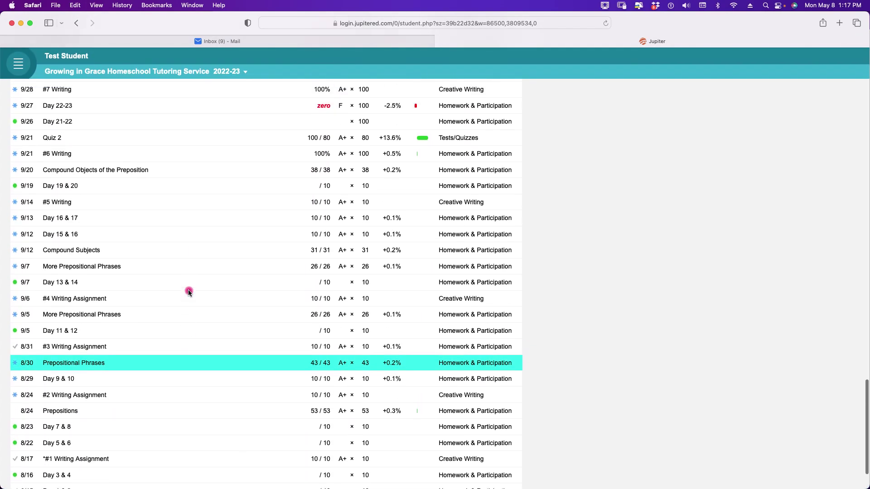
pyautogui.scroll(5, 188, 291)
pyautogui.scroll(3, 188, 291)
pyautogui.scroll(-1, 85, 173)
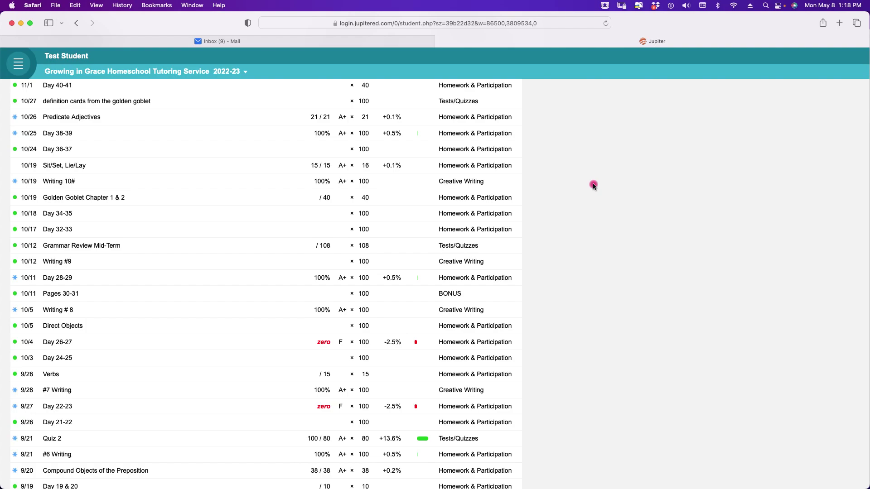
pyautogui.scroll(20, 593, 185)
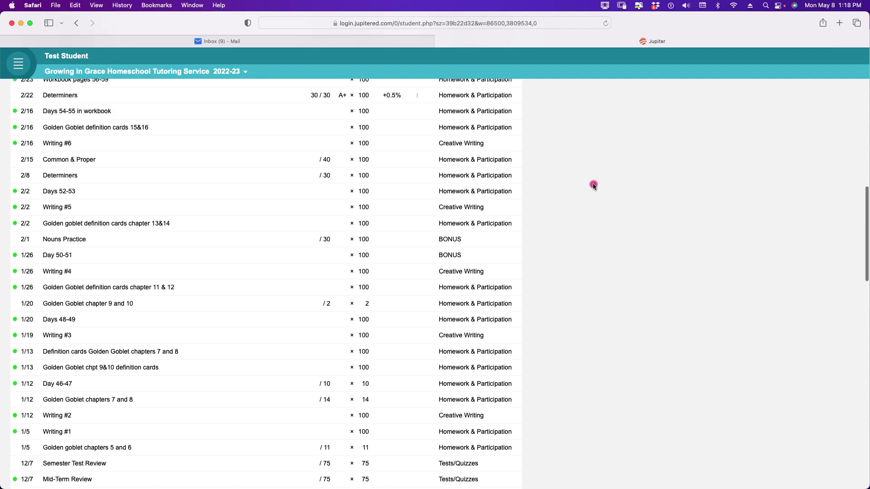
pyautogui.scroll(20, 593, 185)
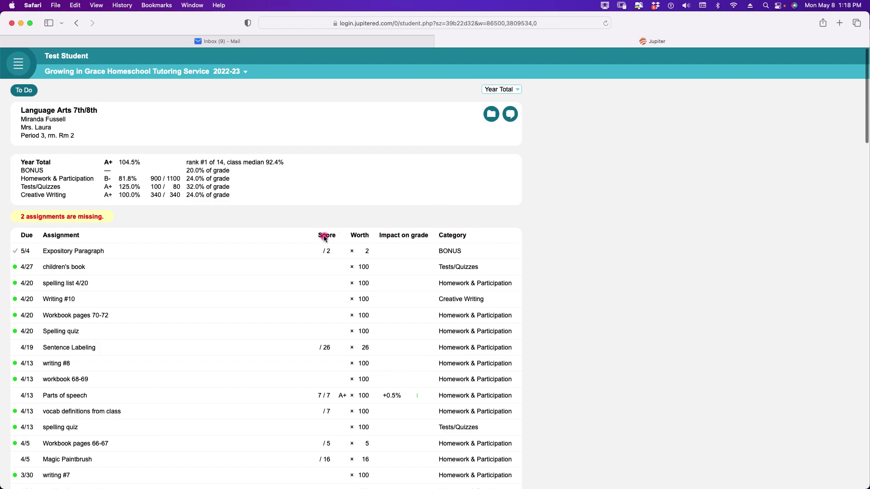
pyautogui.scroll(-5, 324, 272)
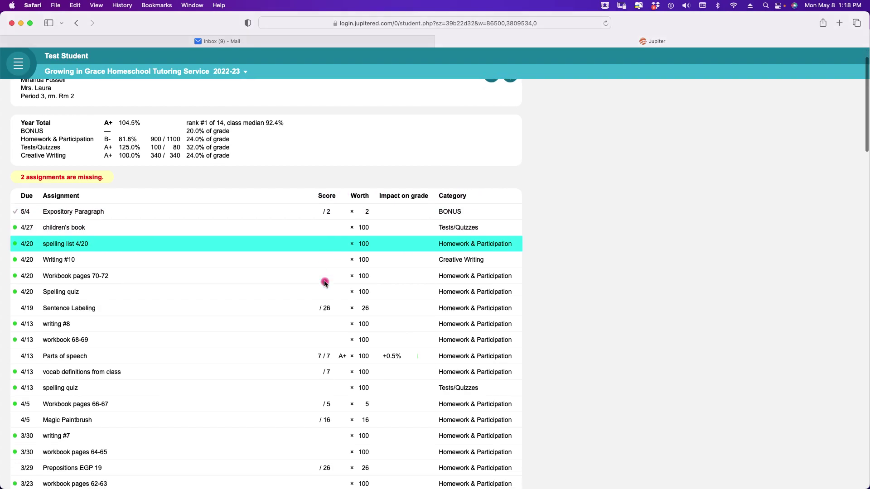
pyautogui.scroll(-2, 324, 283)
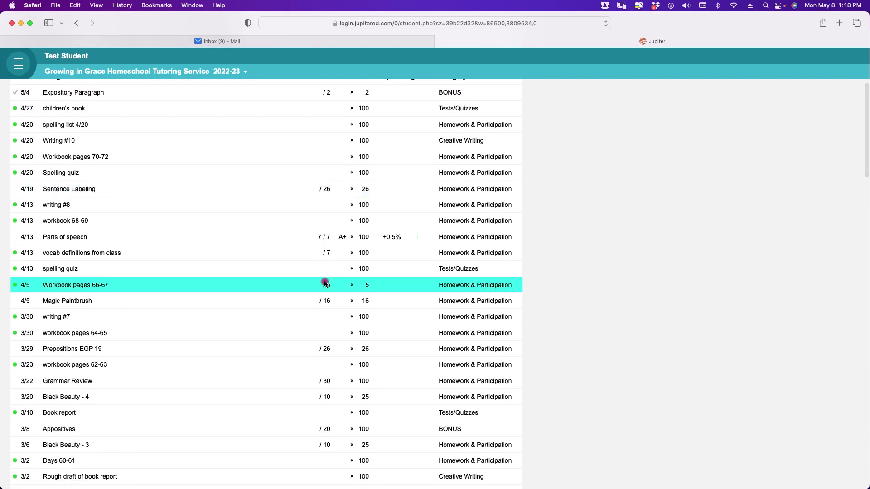
pyautogui.scroll(-5, 324, 283)
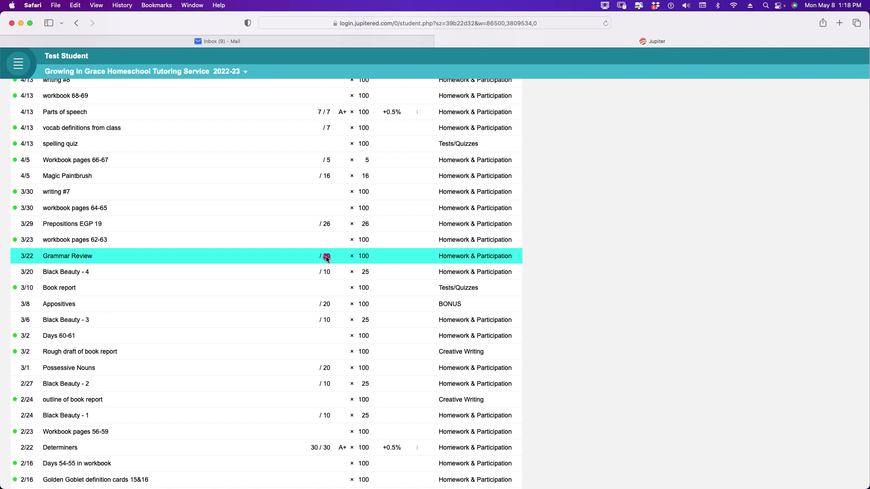
pyautogui.scroll(-8, 326, 258)
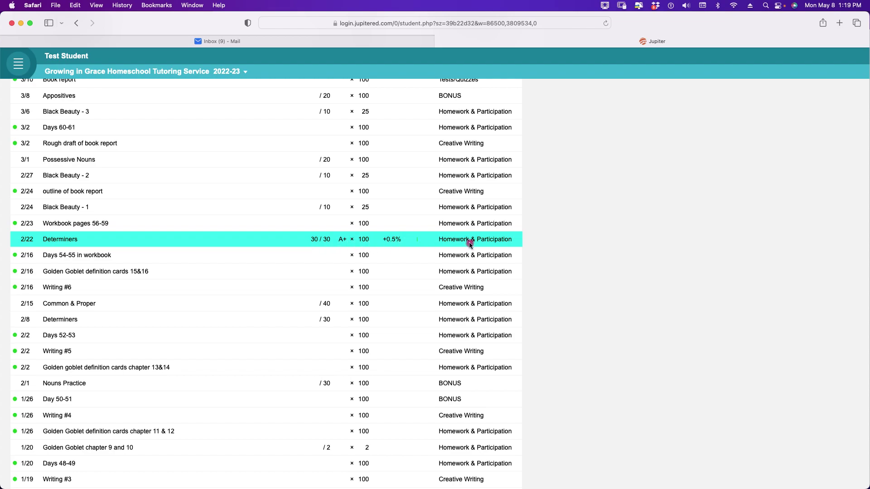
pyautogui.scroll(10, 392, 242)
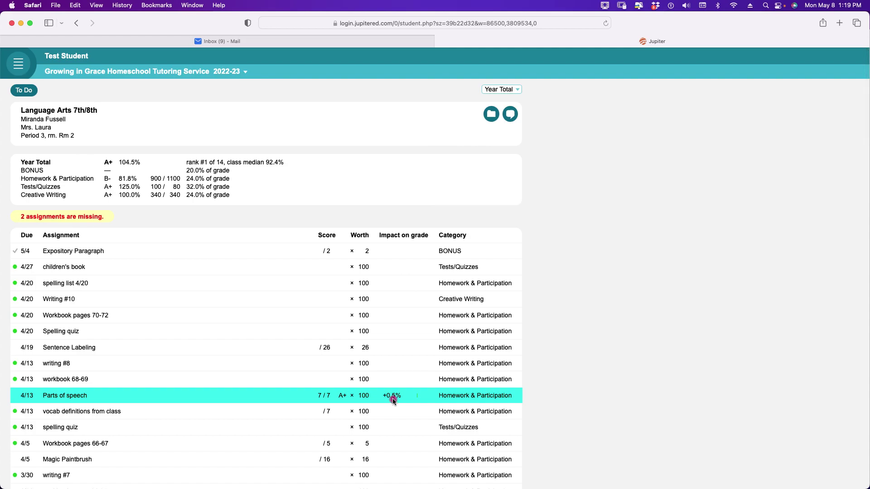
pyautogui.scroll(-10, 392, 399)
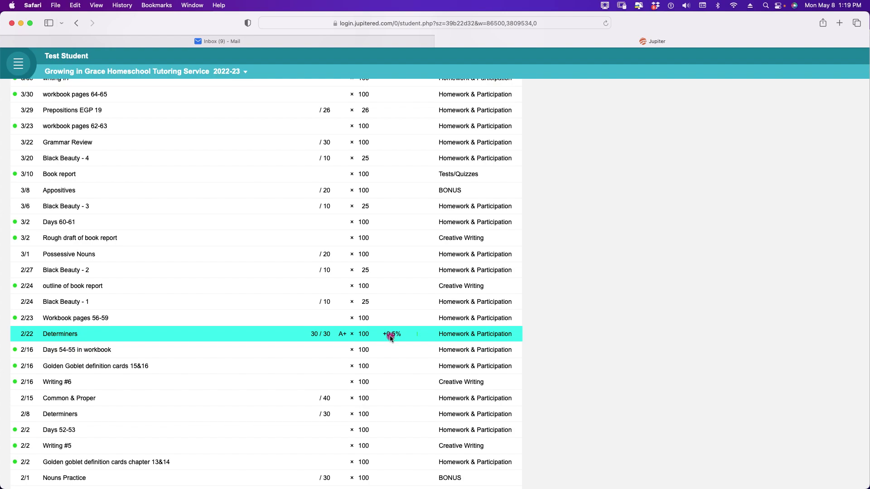
pyautogui.scroll(-10, 389, 335)
pyautogui.scroll(-8, 391, 337)
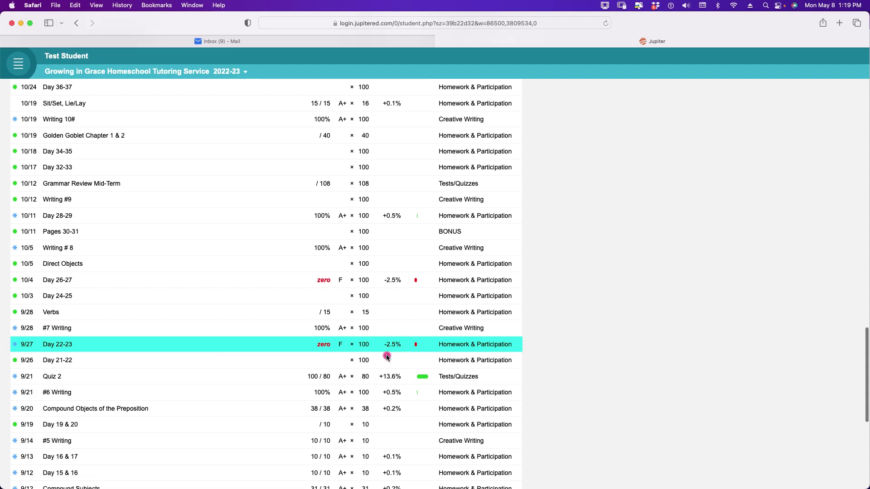
pyautogui.scroll(-2, 388, 356)
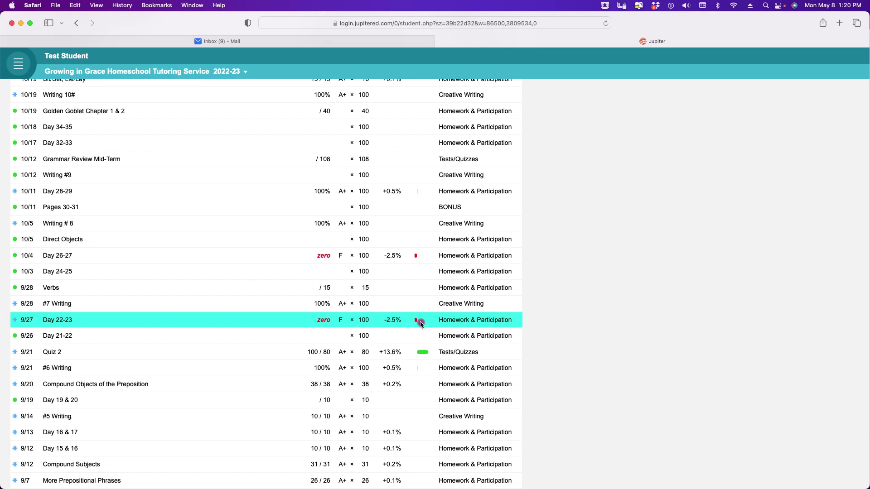
pyautogui.scroll(10, 420, 323)
pyautogui.scroll(20, 420, 323)
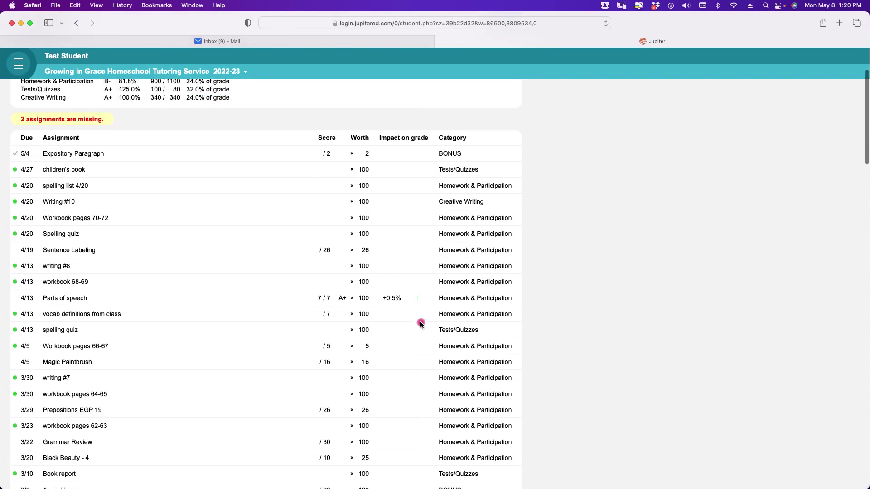
pyautogui.scroll(3, 420, 323)
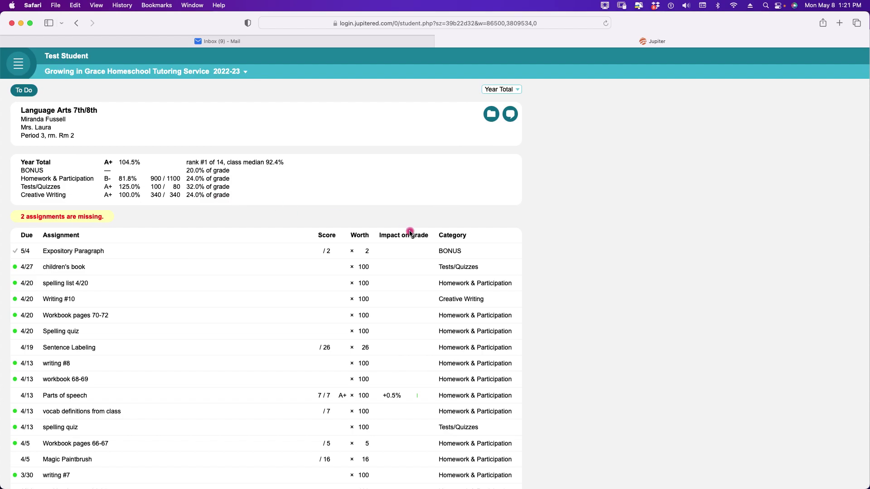
pyautogui.click(494, 252)
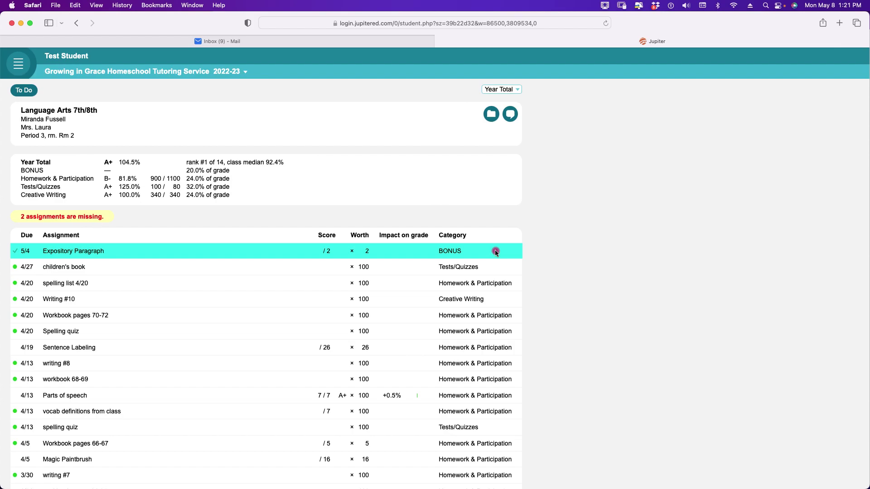
pyautogui.scroll(-10, 495, 251)
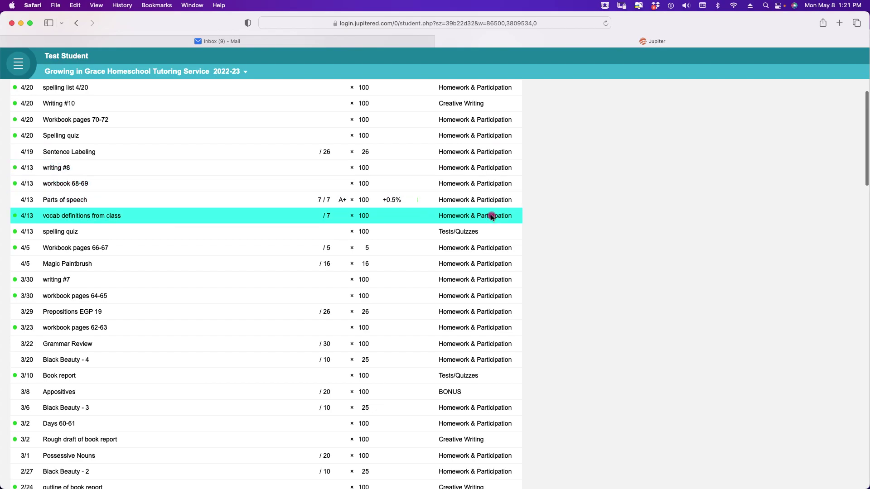
pyautogui.scroll(10, 492, 217)
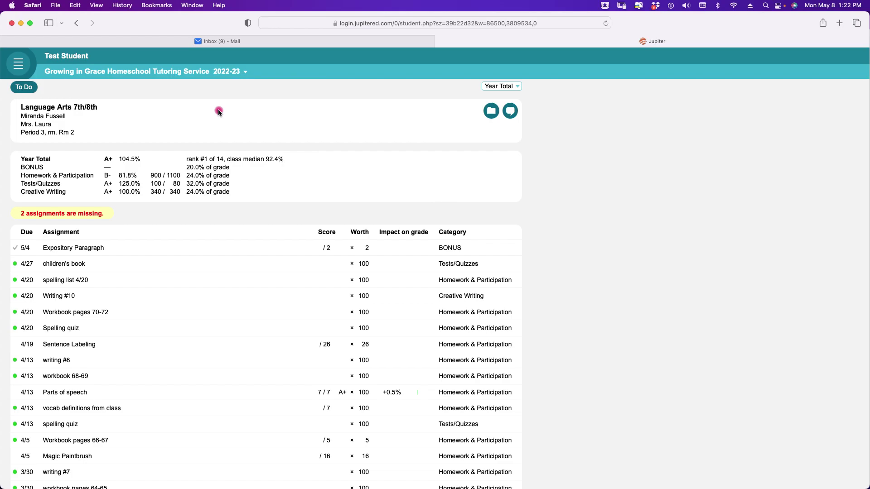
# - Glance at the Language Arts posted files, then return through the class page to the To Do overview
pyautogui.click(491, 113)
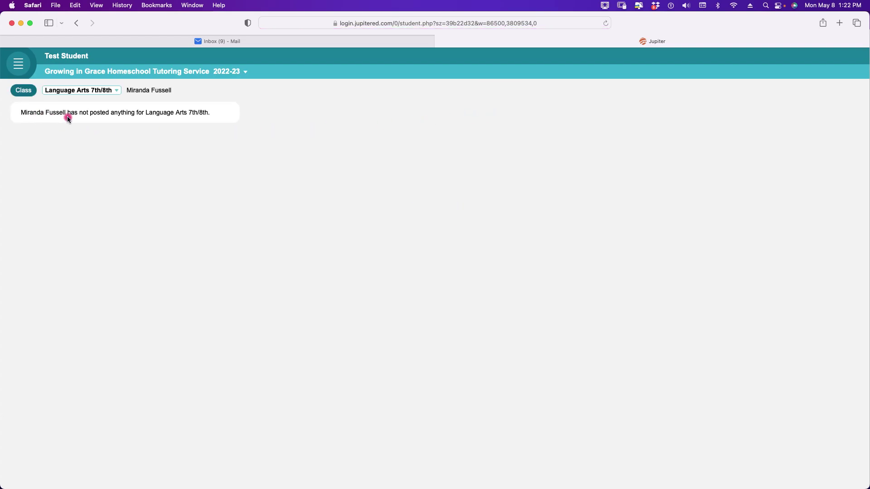
pyautogui.click(19, 92)
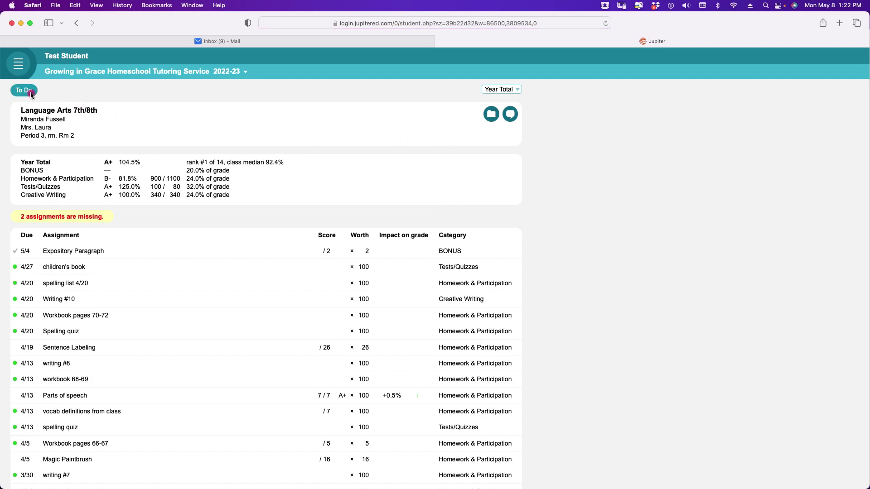
pyautogui.click(28, 91)
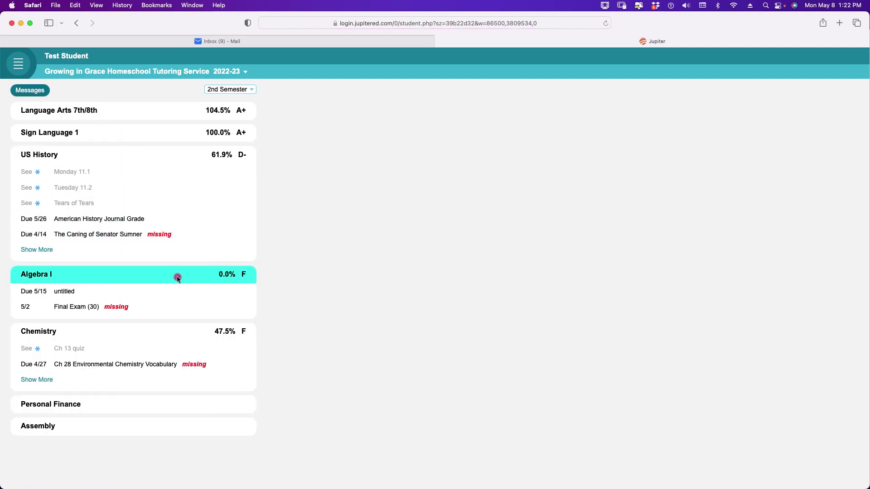
# - Open the Algebra I class from To Do and show its posted lesson PDFs
pyautogui.click(177, 276)
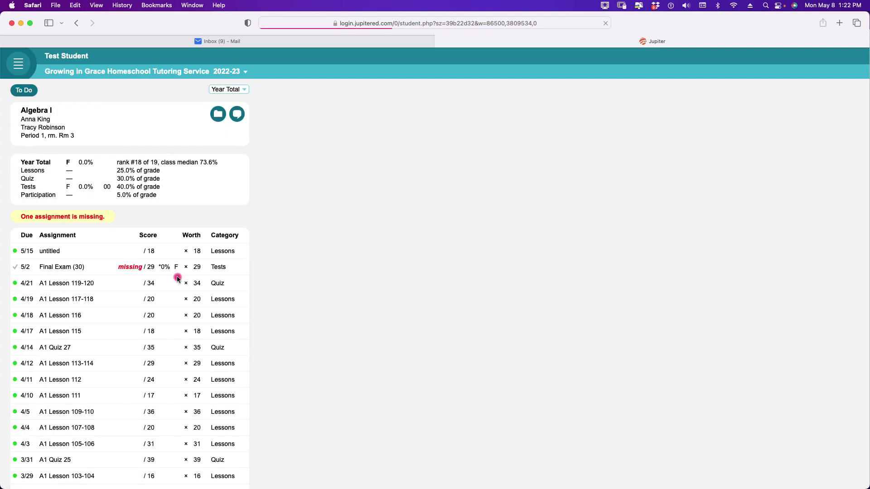
pyautogui.click(216, 120)
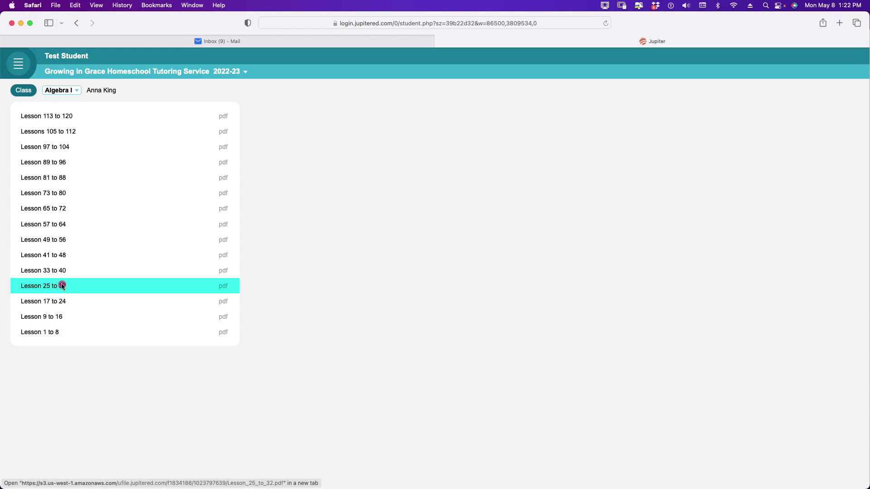
# - Open Lesson_1_to_8.pdf and read down through section 1.B to example 1.2's worked solution
pyautogui.click(59, 331)
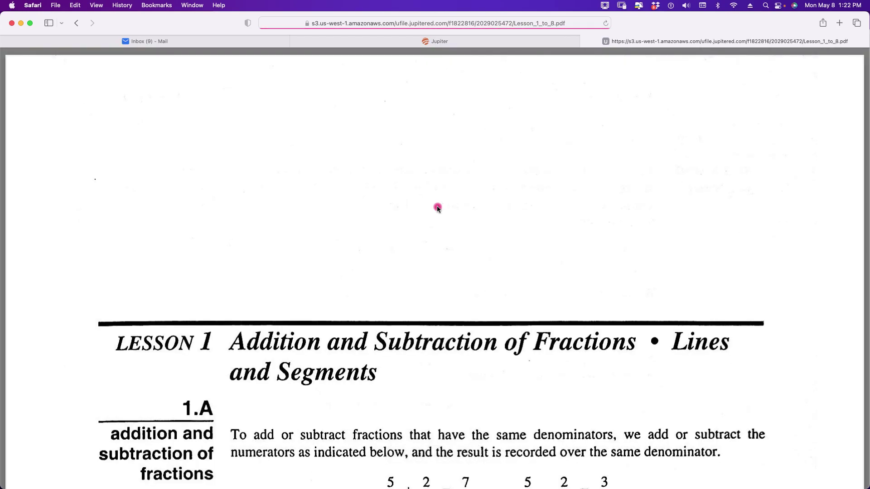
pyautogui.scroll(-5, 437, 208)
pyautogui.scroll(-10, 438, 208)
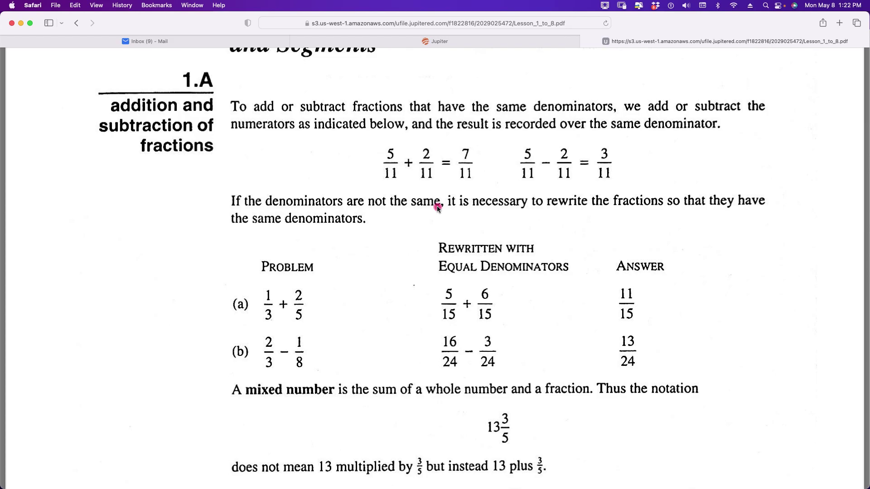
pyautogui.scroll(-5, 436, 206)
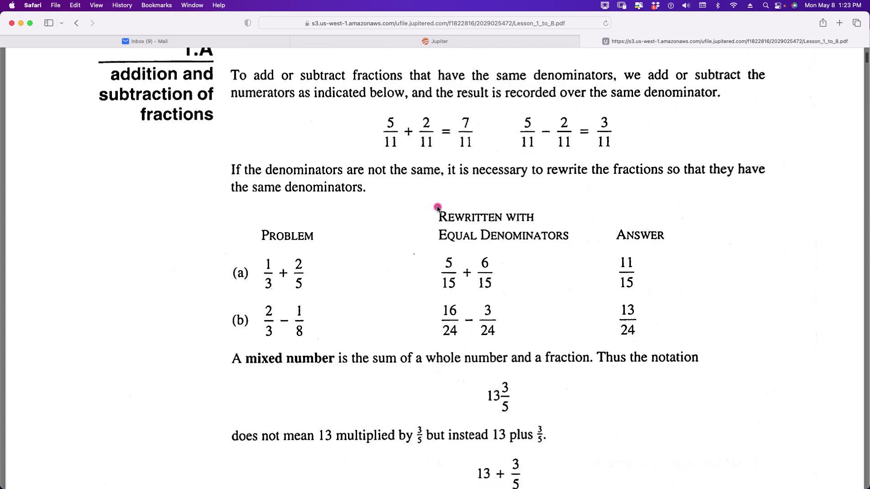
pyautogui.scroll(-6, 437, 208)
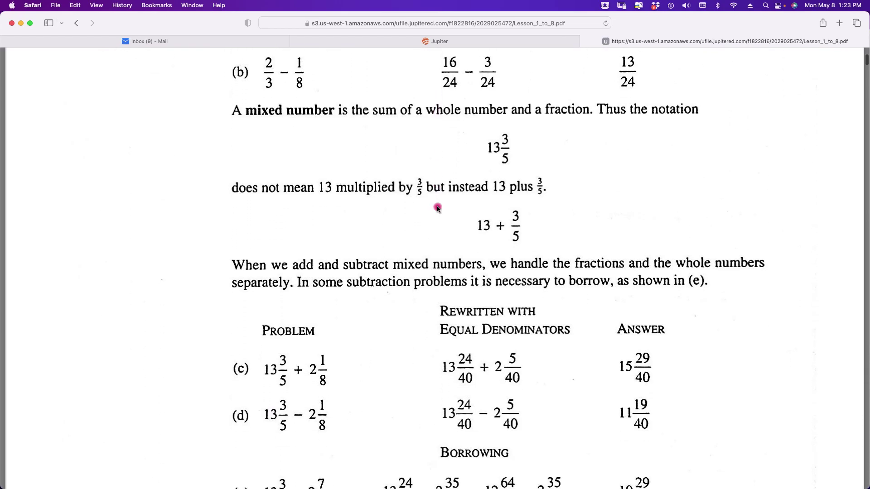
pyautogui.scroll(-4, 437, 208)
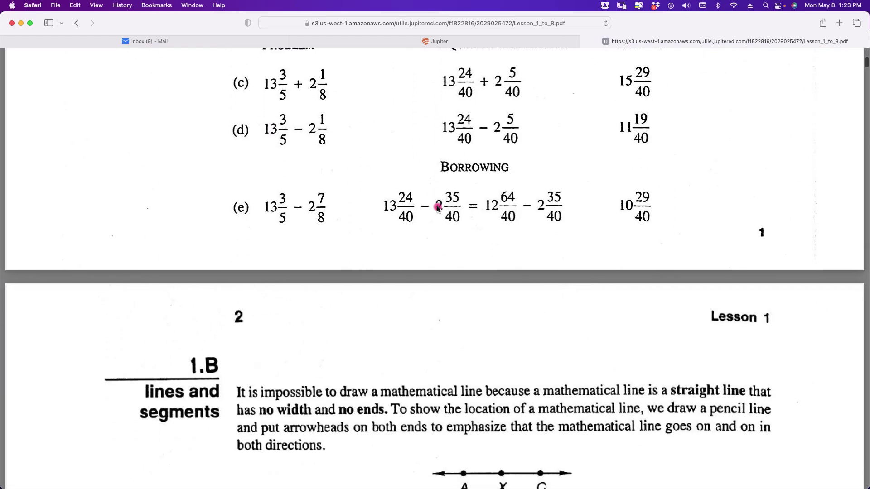
pyautogui.scroll(-5, 438, 209)
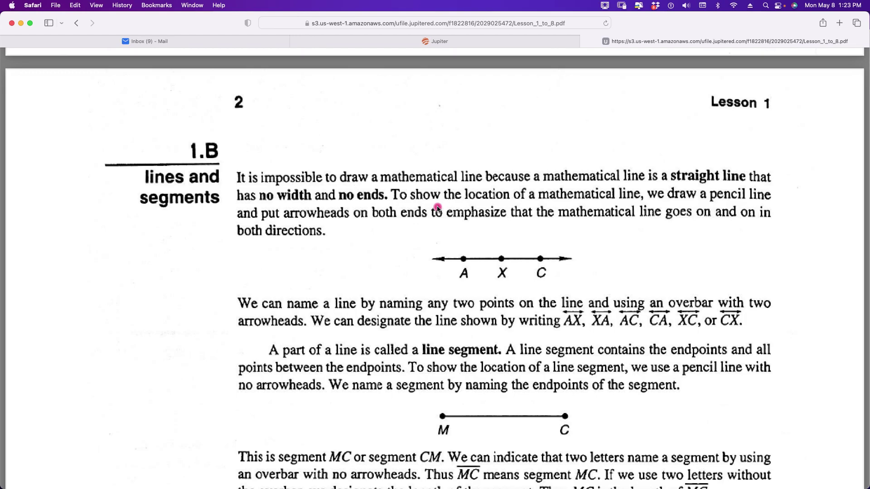
pyautogui.scroll(-6, 437, 208)
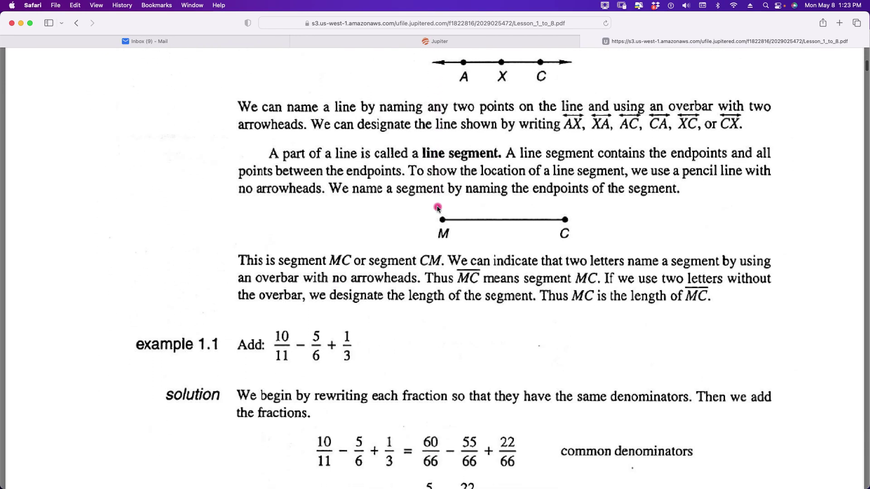
pyautogui.scroll(-4, 438, 209)
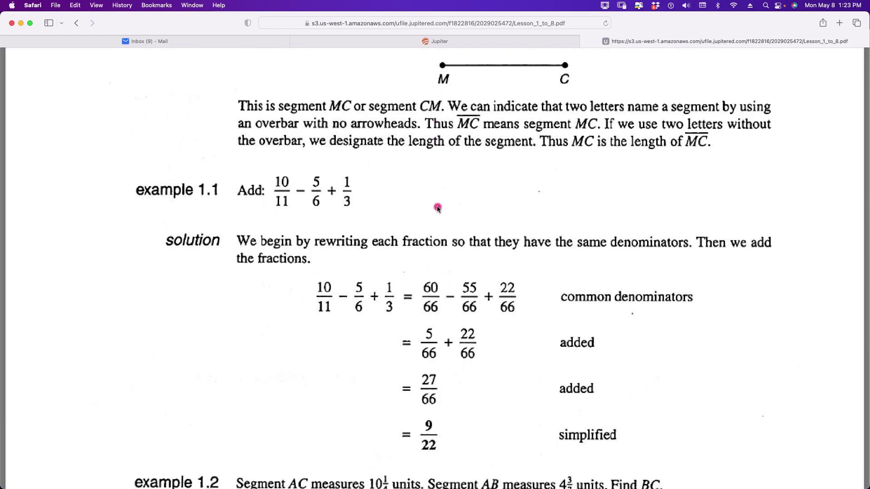
pyautogui.scroll(-3, 437, 208)
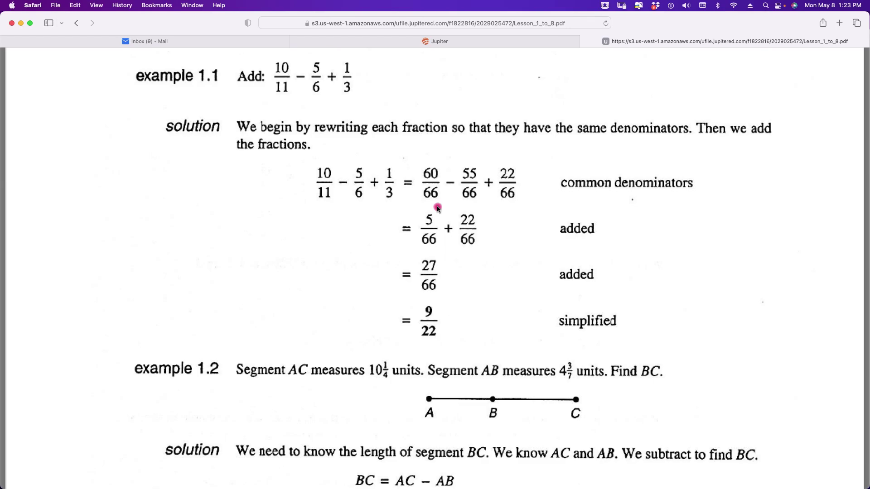
pyautogui.scroll(-5, 437, 206)
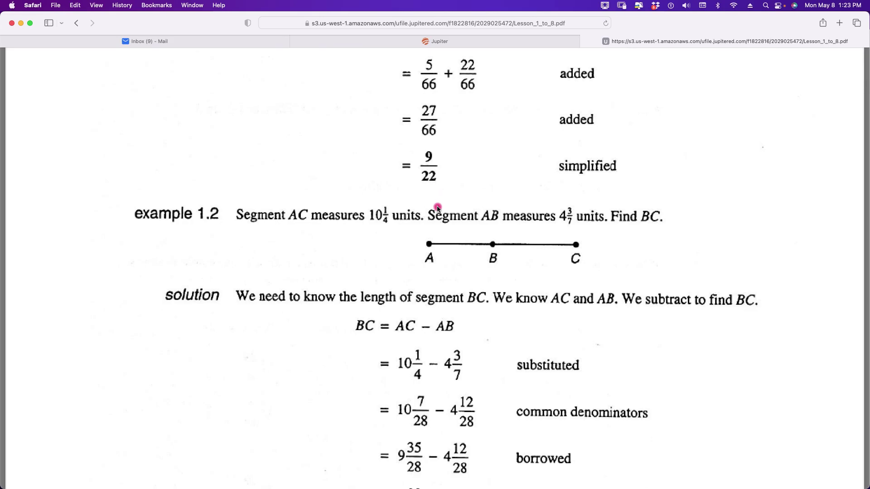
pyautogui.scroll(-8, 436, 209)
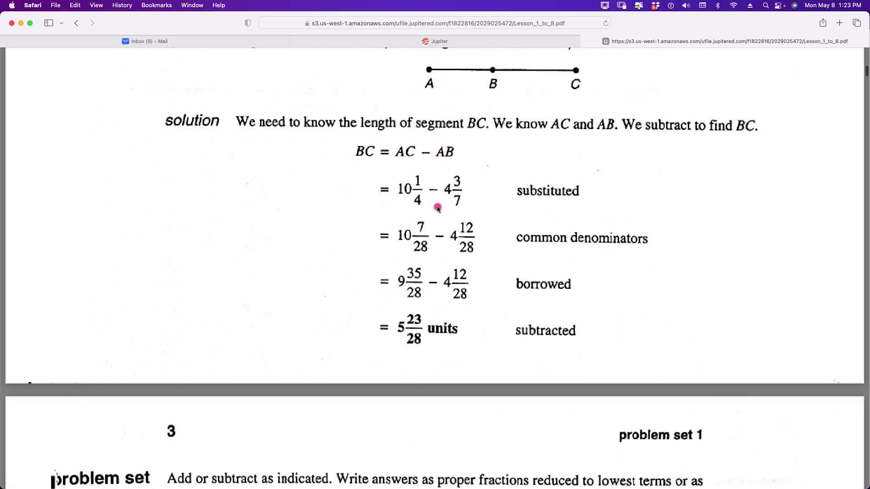
# - Look over problem set 1, scrolling back up to its start
pyautogui.scroll(-12, 437, 209)
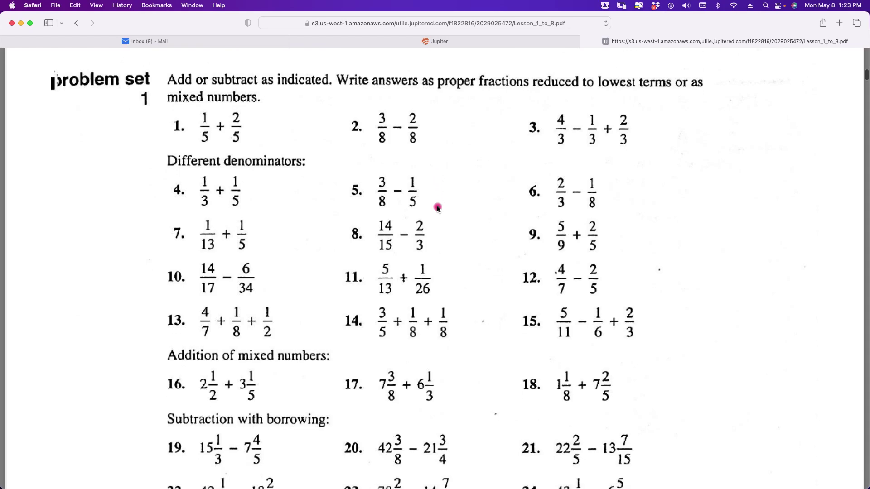
pyautogui.scroll(-11, 436, 208)
pyautogui.scroll(5, 437, 208)
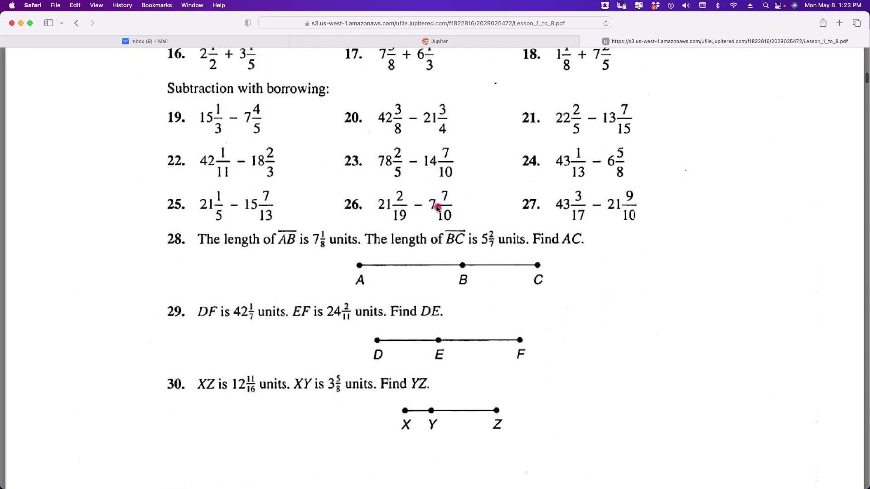
pyautogui.scroll(-4, 437, 208)
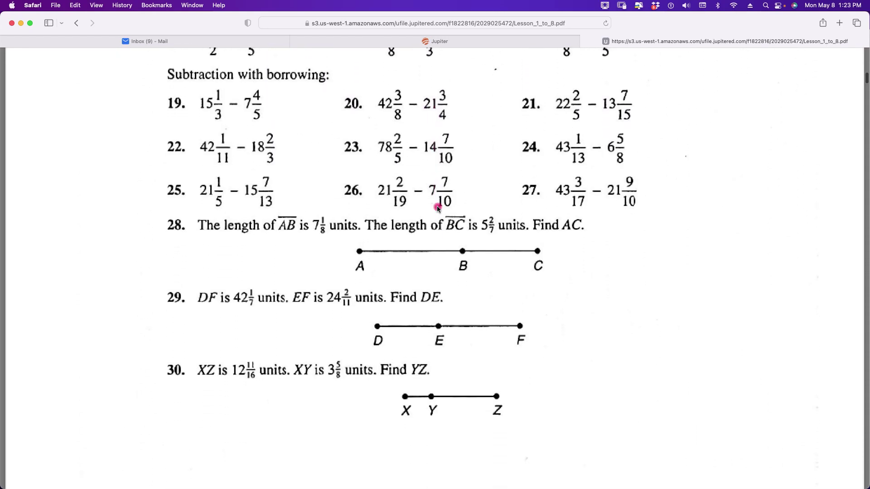
pyautogui.scroll(1, 438, 208)
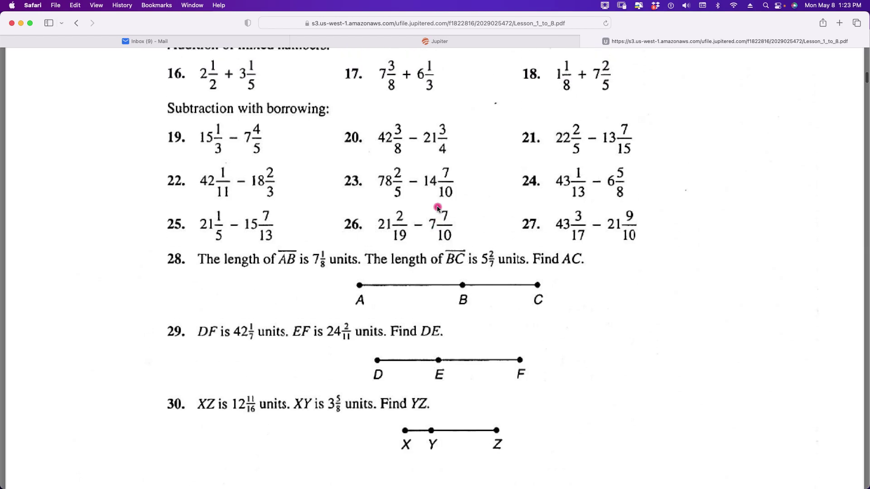
pyautogui.scroll(12, 438, 209)
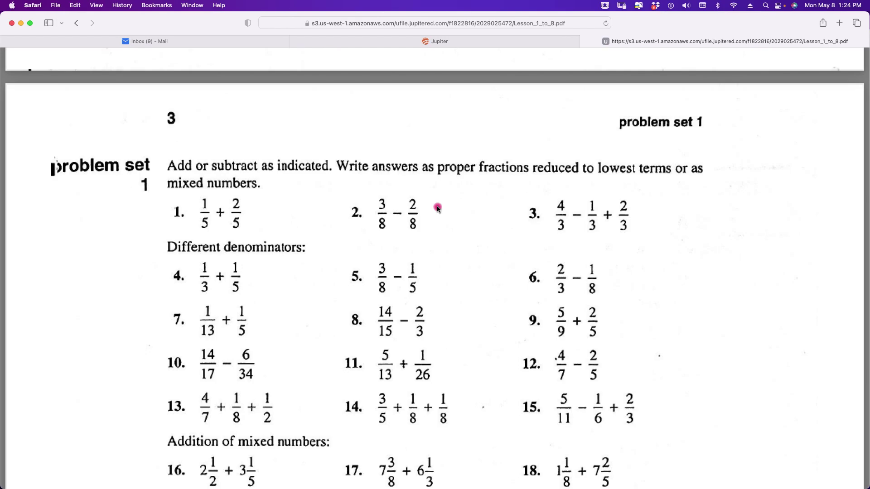
# - Scroll through Lesson 2's polygons to page 7's 2.C triangle types
pyautogui.scroll(-5, 438, 207)
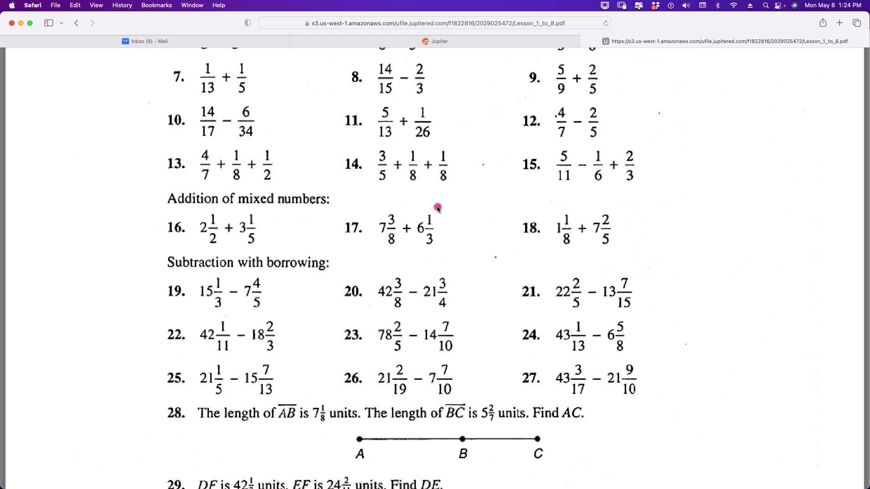
pyautogui.scroll(-10, 438, 208)
pyautogui.scroll(-20, 437, 208)
pyautogui.scroll(-20, 436, 207)
pyautogui.scroll(-20, 437, 208)
pyautogui.scroll(-1, 437, 207)
pyautogui.scroll(-20, 437, 206)
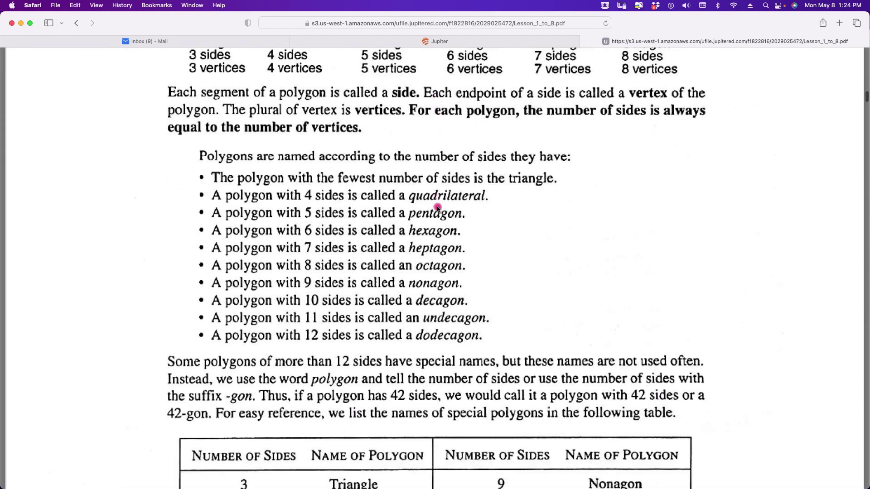
pyautogui.scroll(-10, 437, 208)
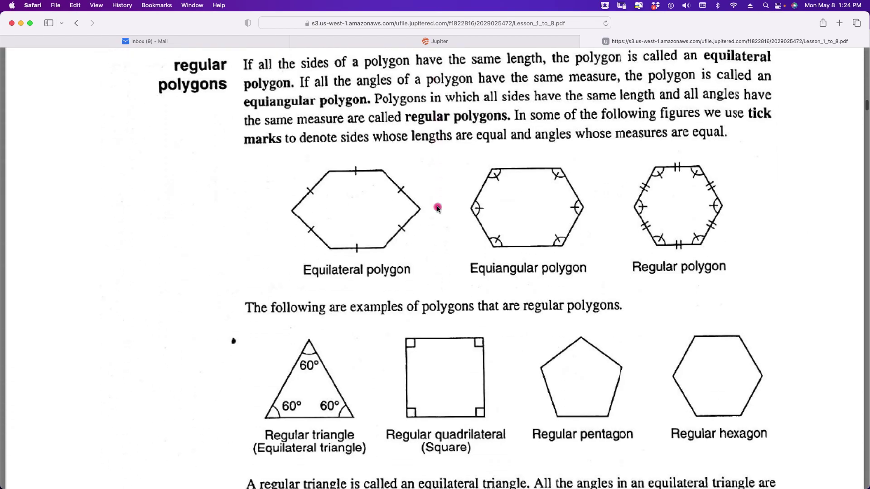
pyautogui.scroll(-10, 437, 207)
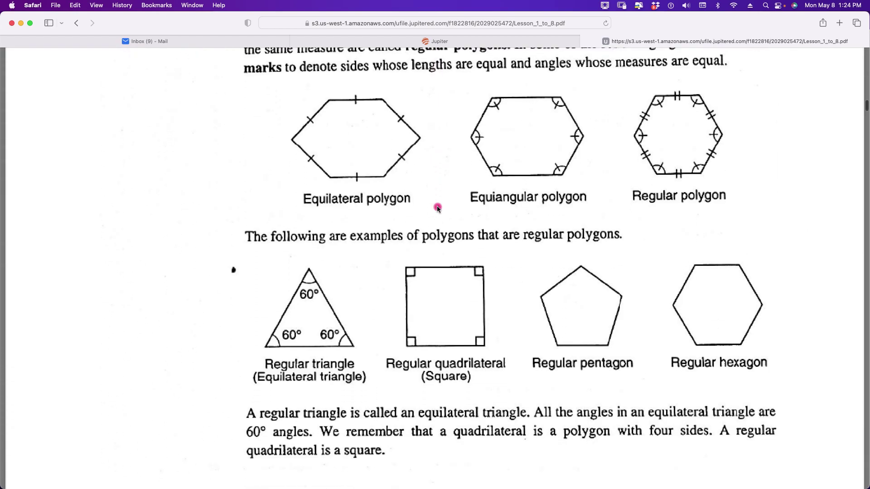
pyautogui.scroll(-15, 437, 208)
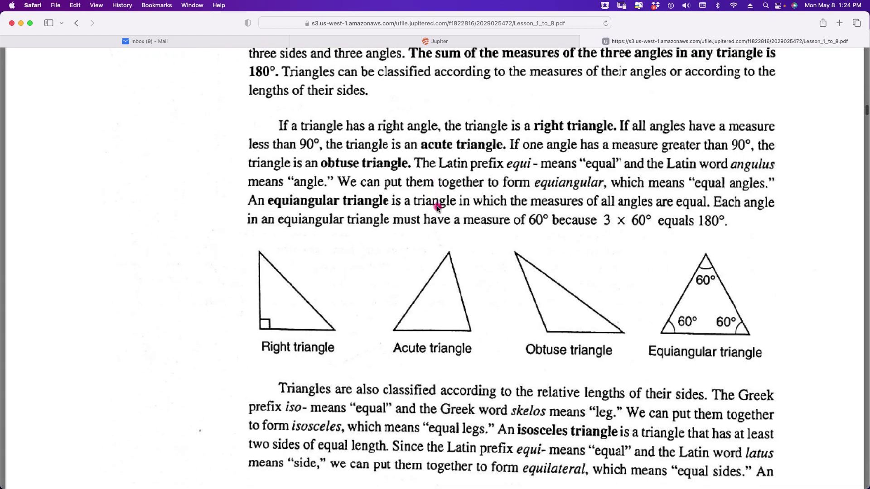
pyautogui.scroll(-2, 437, 206)
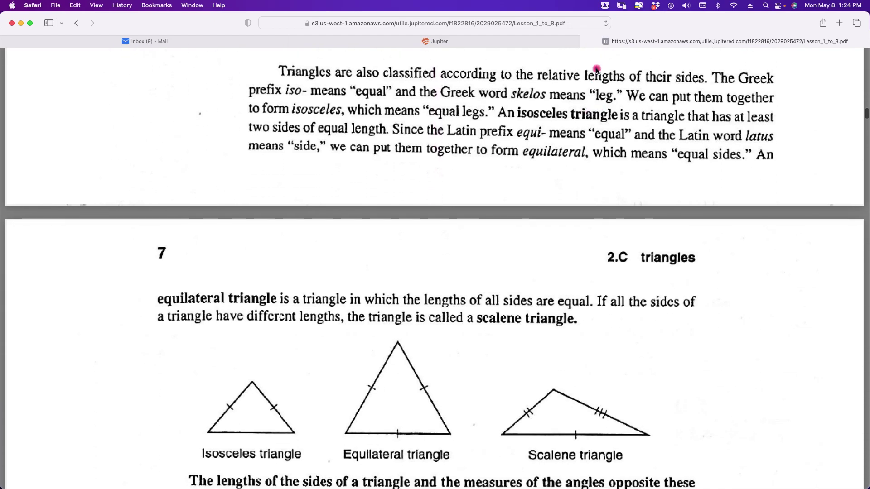
# - Close the PDF tab, return to Algebra I's class page, and open its course-card messages
pyautogui.click(587, 42)
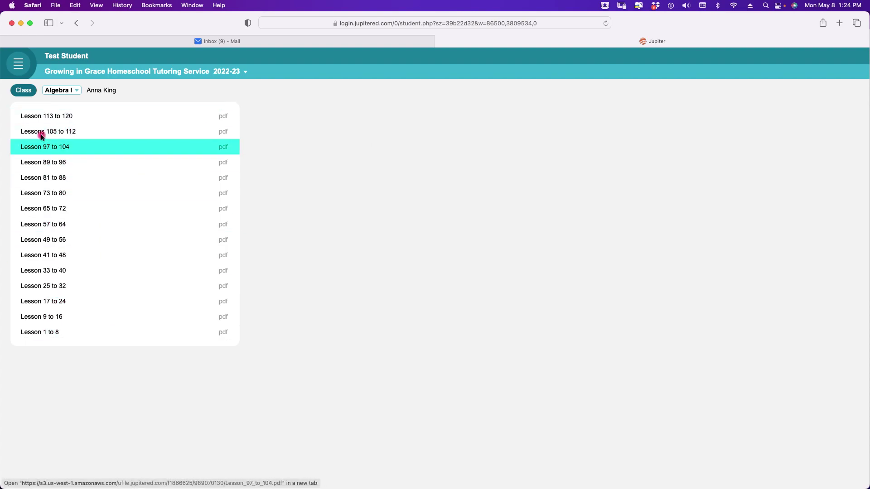
pyautogui.click(23, 93)
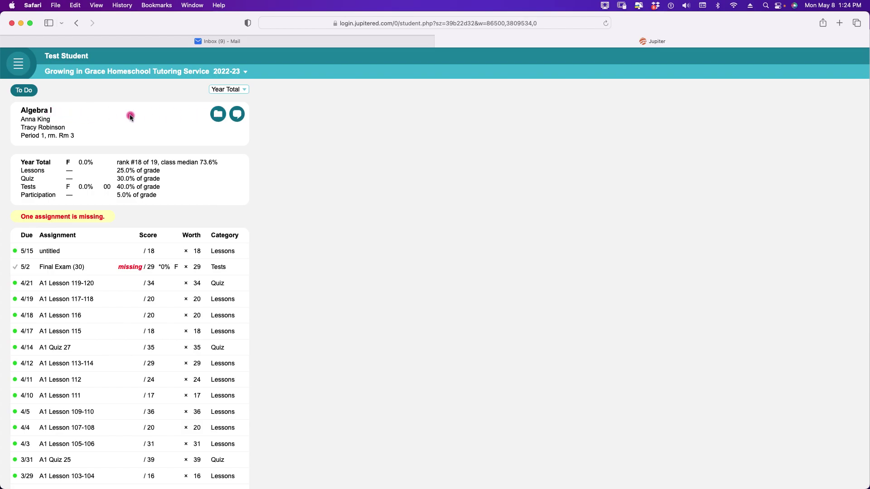
pyautogui.click(218, 115)
pyautogui.click(229, 145)
pyautogui.click(238, 118)
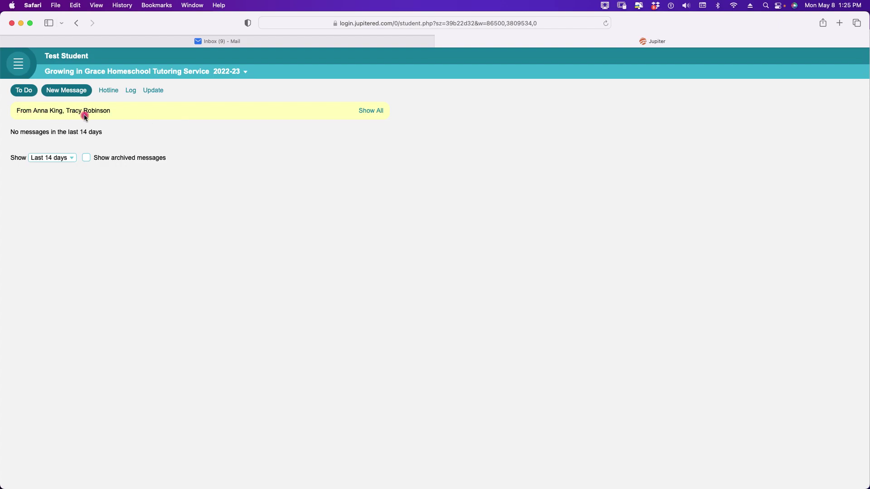
# - Send a new message 'Hi this is a test!' addressed to the teacher
pyautogui.click(71, 92)
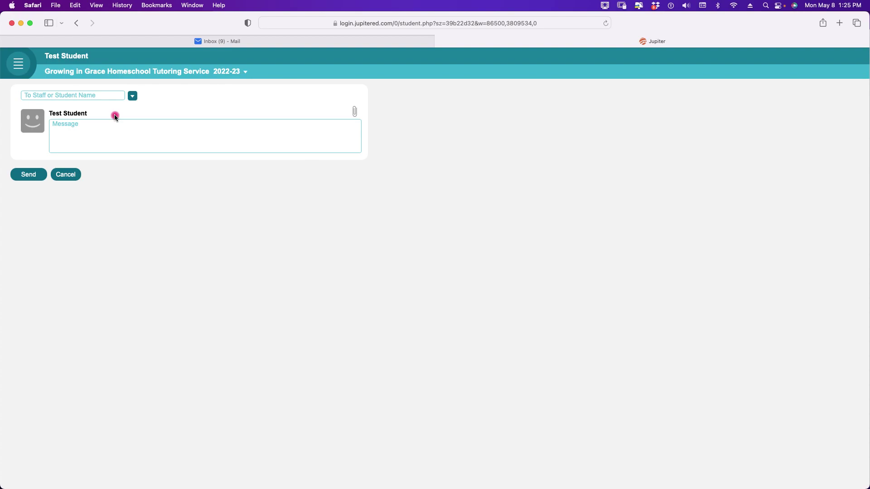
pyautogui.click(114, 95)
pyautogui.write('anna')
pyautogui.press('BackSpace')
pyautogui.press('BackSpace')
pyautogui.press('BackSpace')
pyautogui.press('BackSpace')
pyautogui.press('Return')
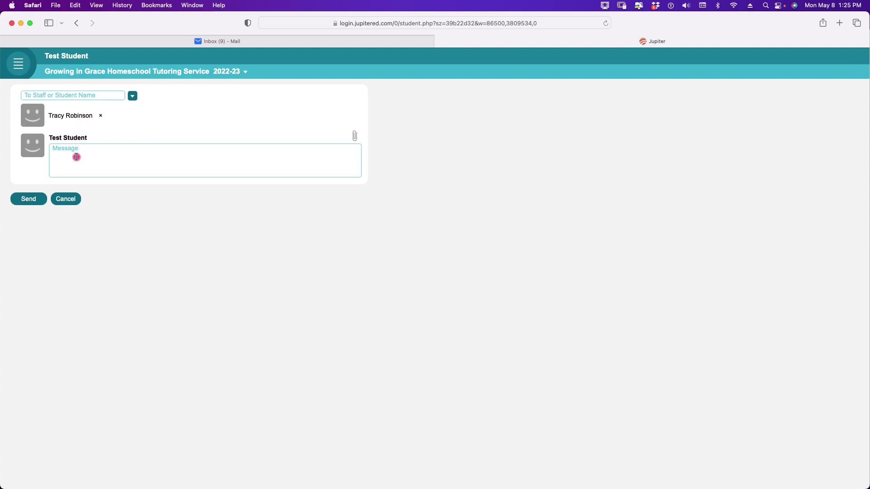
pyautogui.write('Hi this is a test!')
pyautogui.click(69, 201)
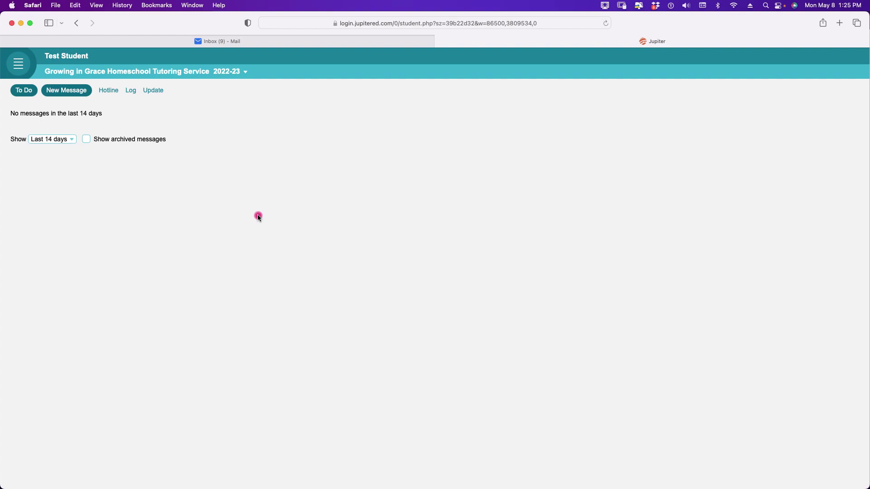
# - Open the Language Arts 7th/8th Expository Paragraph assignment from To Do and delete its turned-in file
pyautogui.click(29, 93)
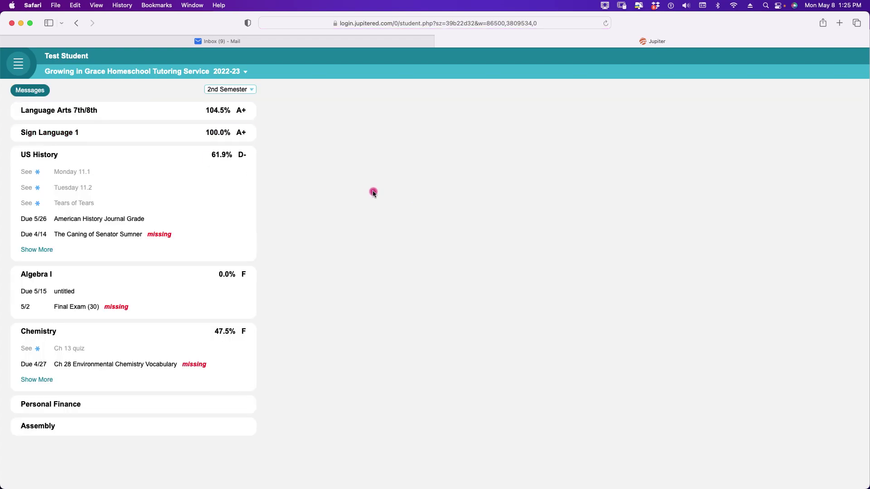
pyautogui.click(101, 118)
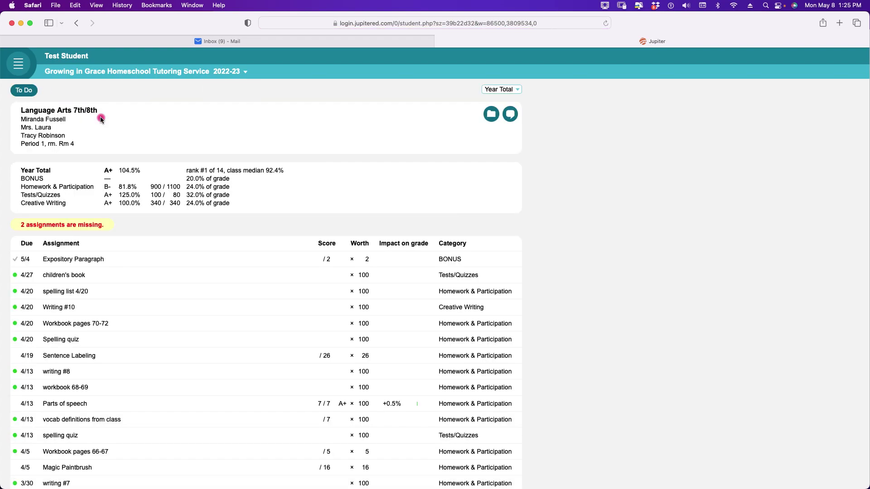
pyautogui.click(96, 261)
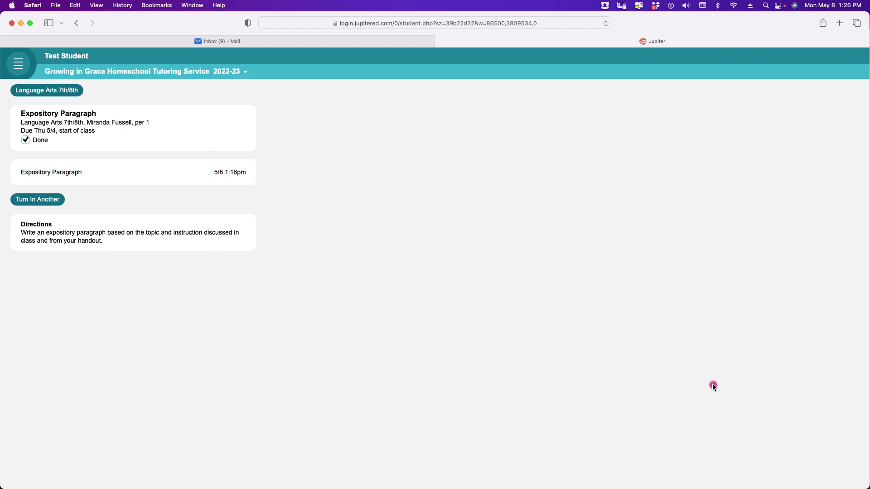
pyautogui.click(824, 481)
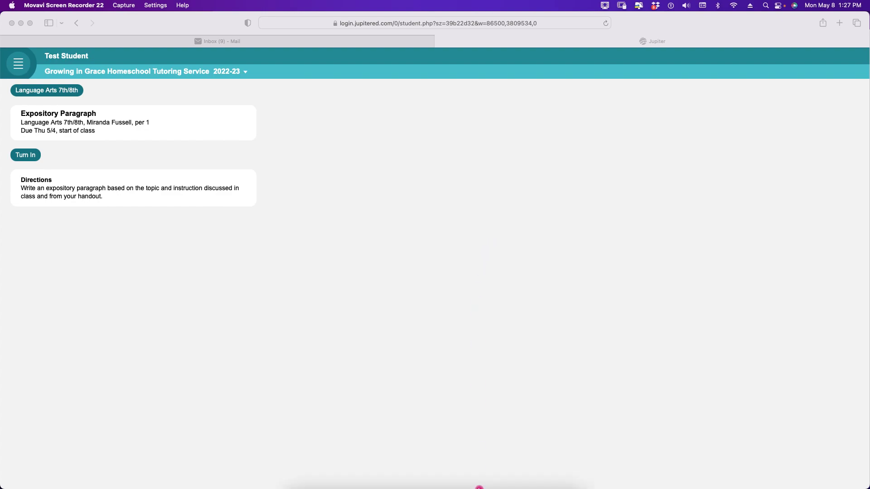
# - Open the app launcher's Productivity folder, then dismiss the launcher
pyautogui.moveTo(480, 487)
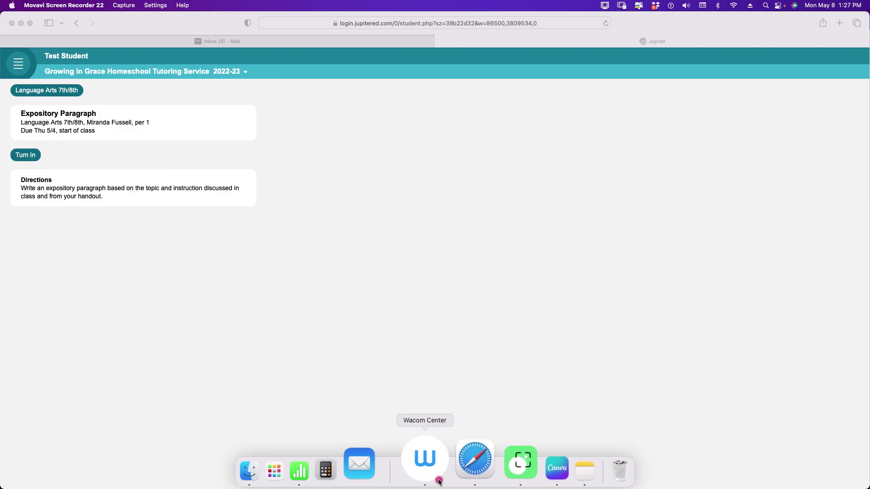
pyautogui.click(323, 469)
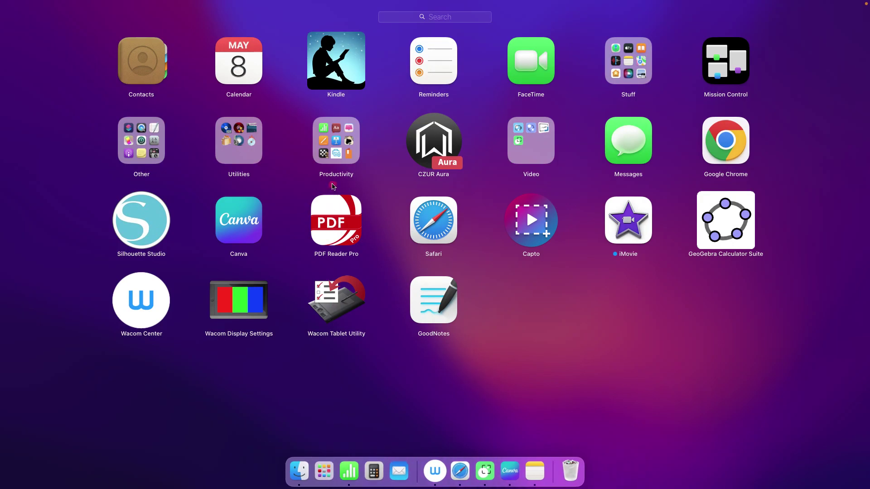
pyautogui.click(339, 151)
pyautogui.press('Escape')
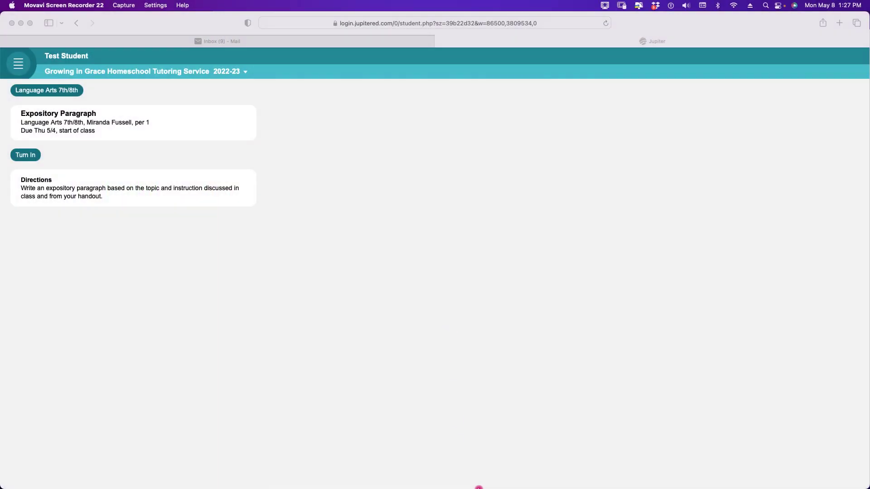
# - Open a new Safari tab and load google.com by typing 'go'
pyautogui.click(840, 28)
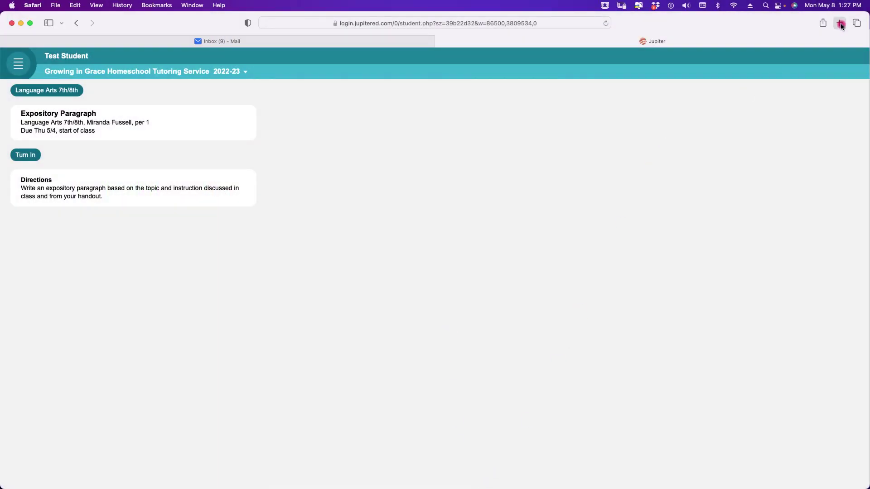
pyautogui.click(840, 23)
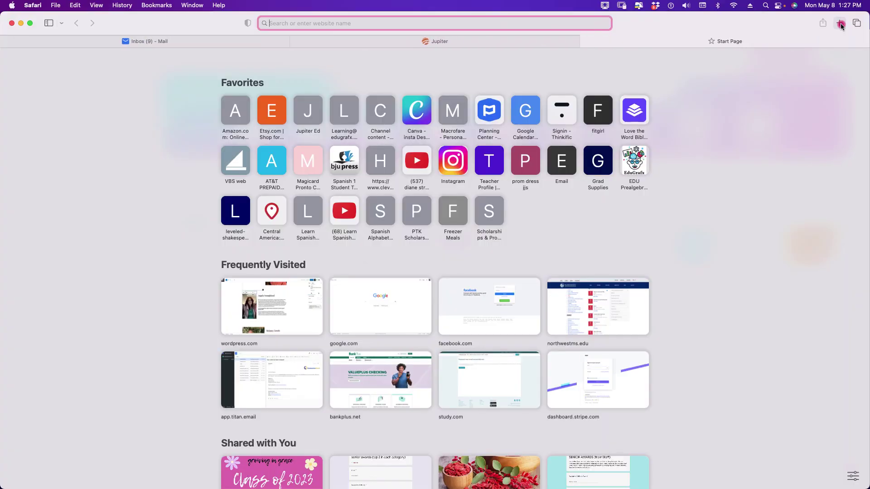
pyautogui.write('google.com')
pyautogui.press('Return')
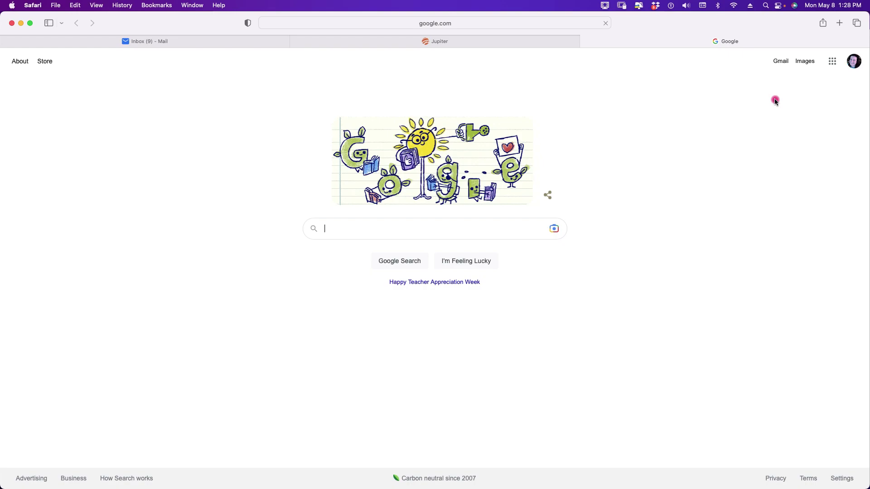
# - Open Google Docs from the Google apps grid on the Google home page
pyautogui.click(833, 62)
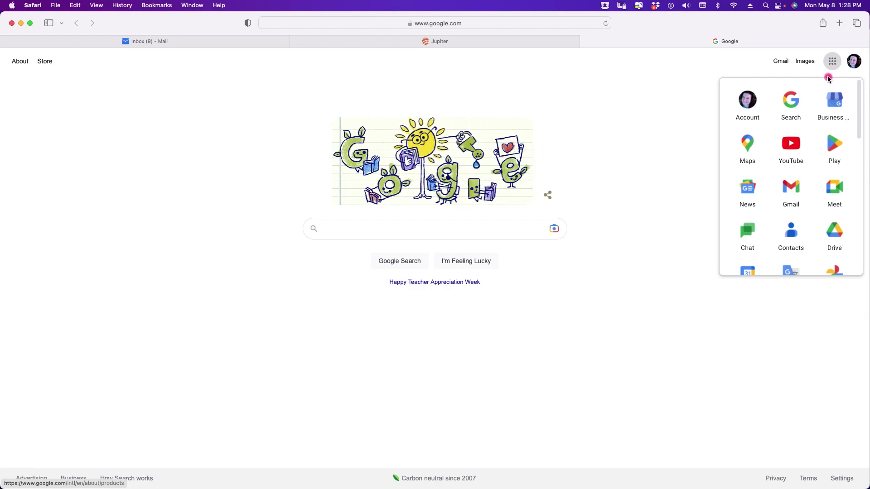
pyautogui.scroll(-5, 790, 184)
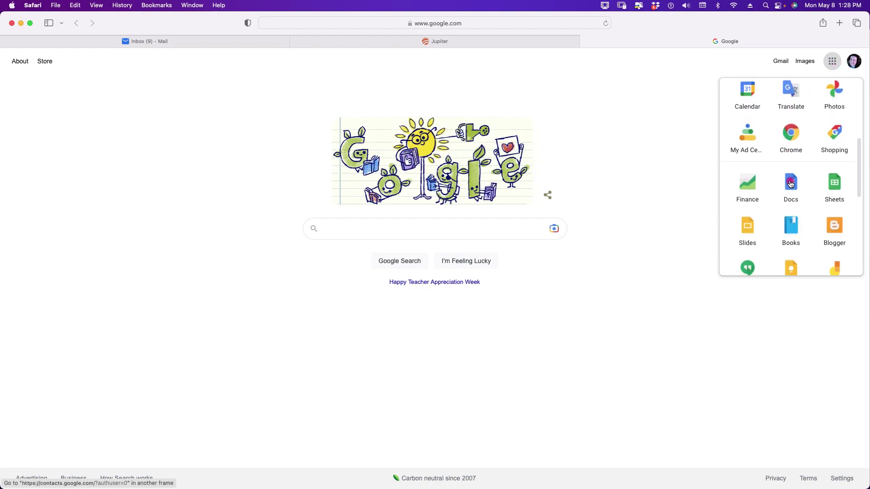
pyautogui.click(791, 185)
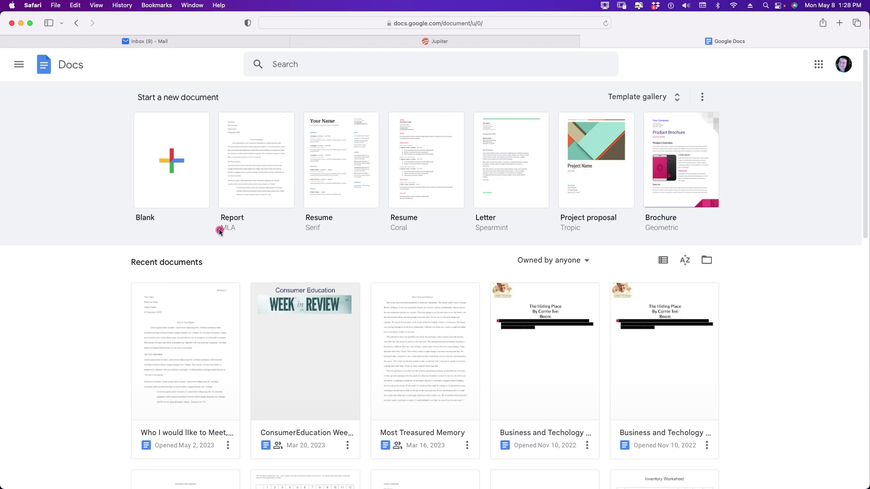
# - Create a document from the Report (MLA) template and start replacing 'Your Name' with the student's name
pyautogui.click(261, 183)
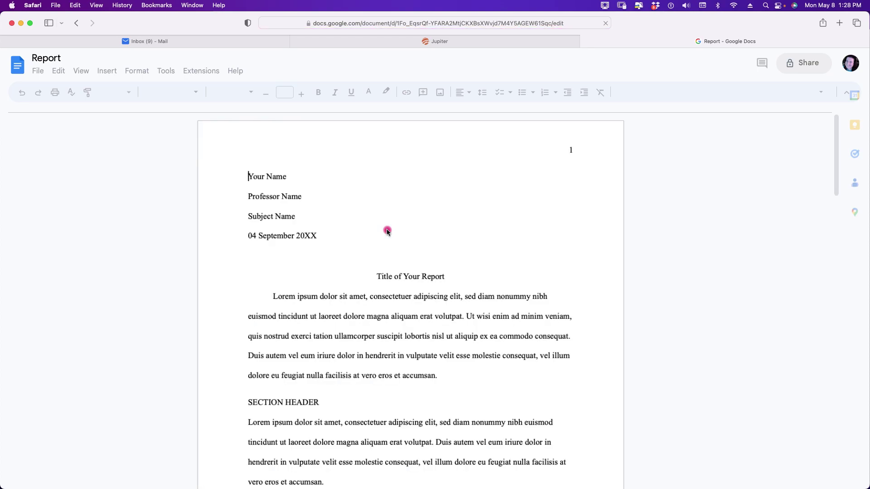
pyautogui.scroll(-5, 388, 231)
pyautogui.scroll(6, 390, 227)
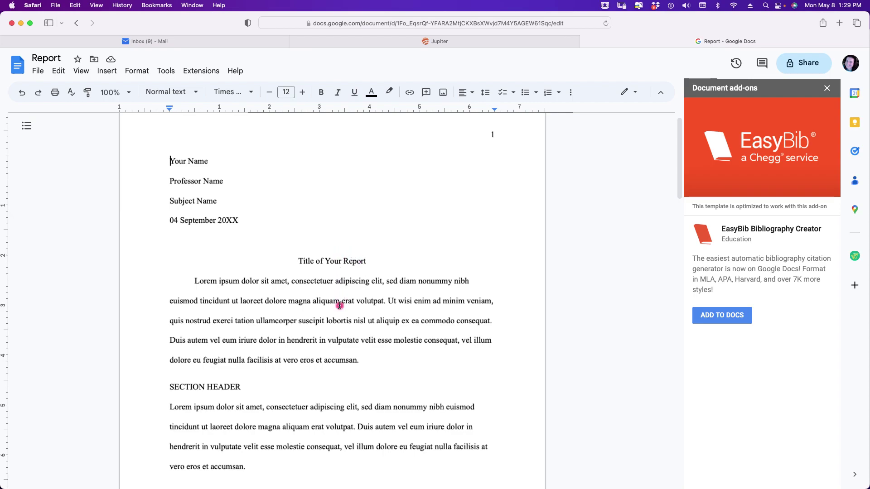
pyautogui.scroll(-7, 336, 390)
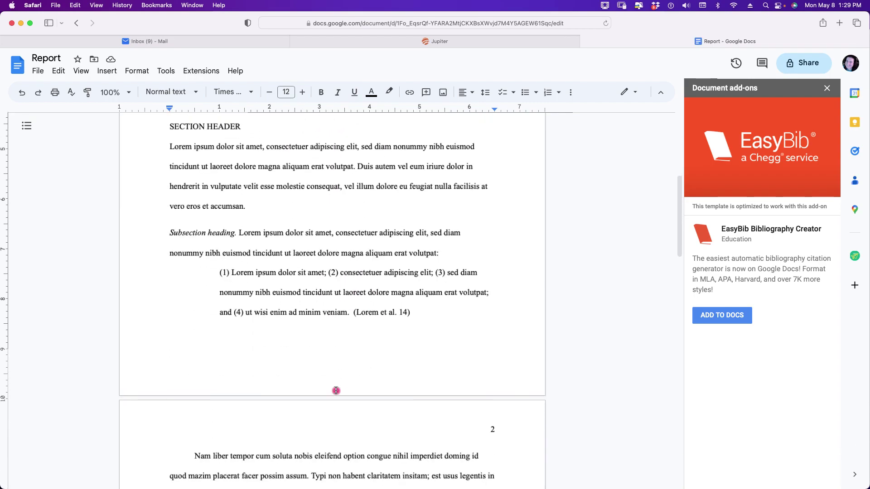
pyautogui.scroll(-9, 336, 391)
pyautogui.scroll(5, 336, 391)
pyautogui.scroll(10, 337, 391)
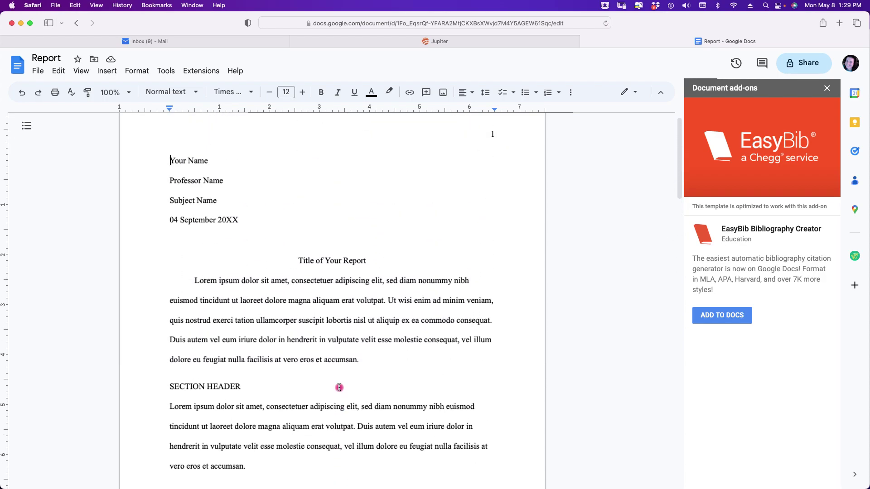
pyautogui.moveTo(170, 161); pyautogui.dragTo(211, 161)
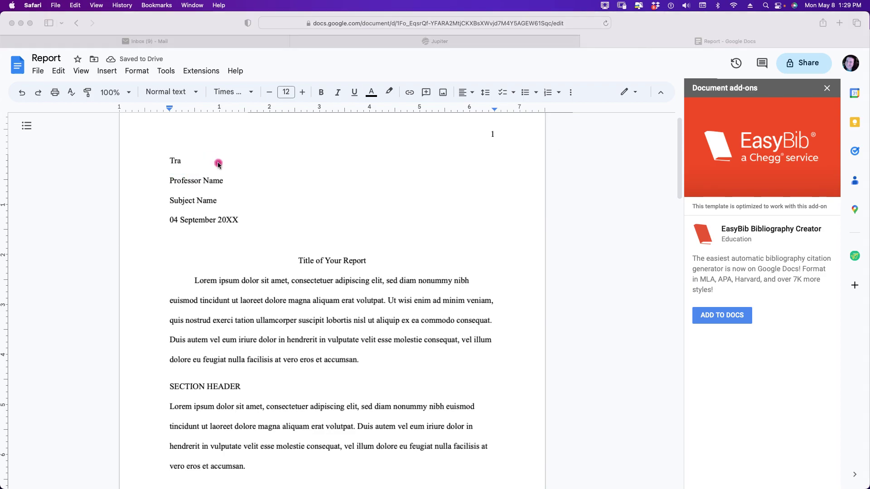
# - Close the add-ons panel, finish the student's name, and add the surname before the header page number
pyautogui.click(827, 89)
pyautogui.click(828, 91)
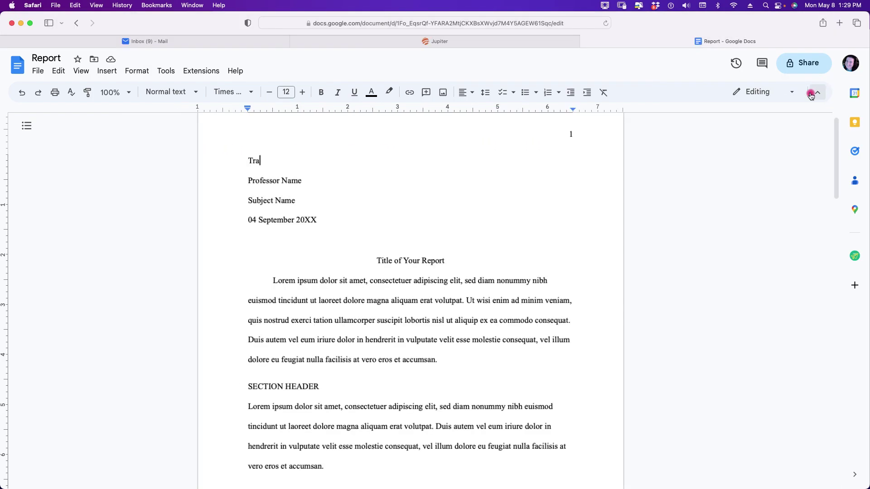
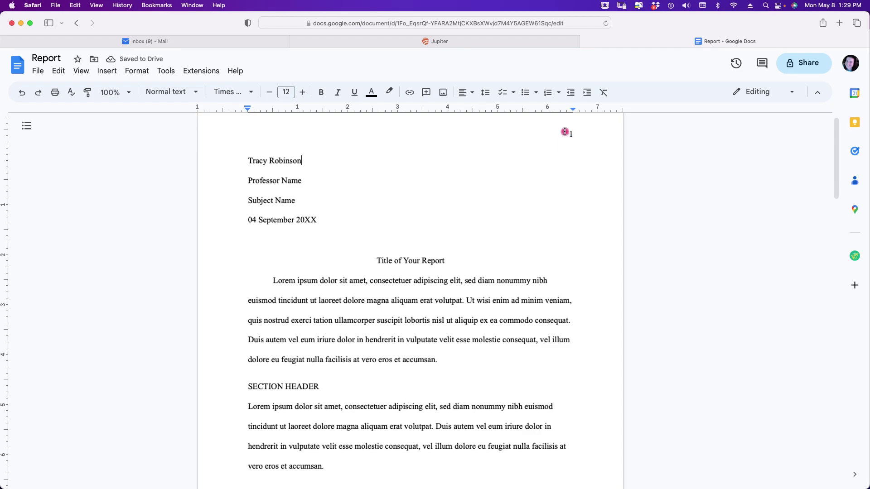
pyautogui.doubleClick(566, 139)
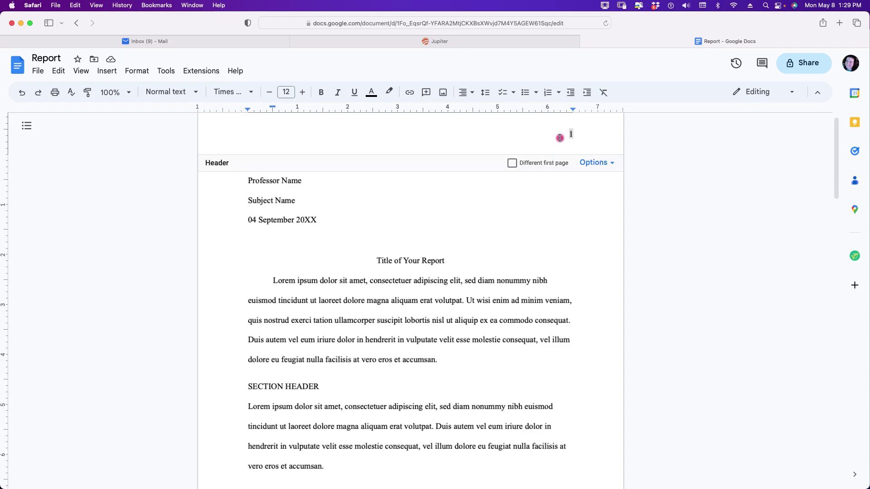
pyautogui.click(556, 182)
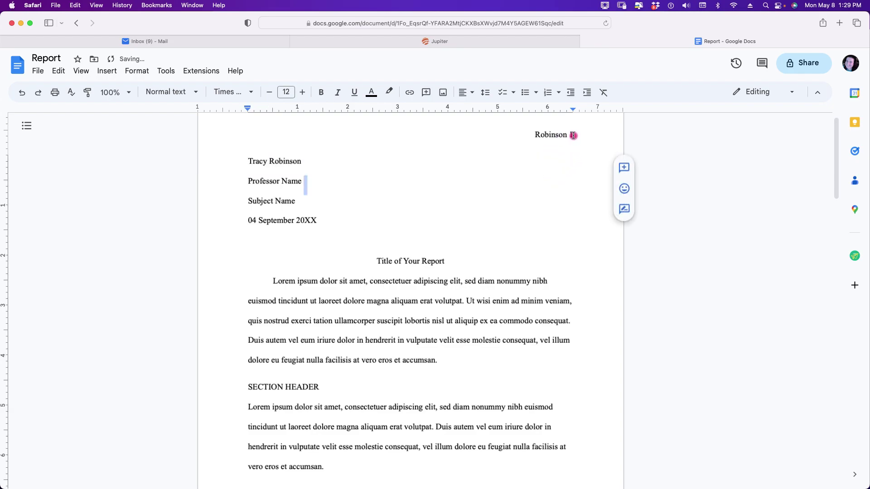
# - Replace the professor, subject and date placeholders with the teacher's name, English Language Arts, and year 23
pyautogui.moveTo(249, 181); pyautogui.dragTo(302, 181)
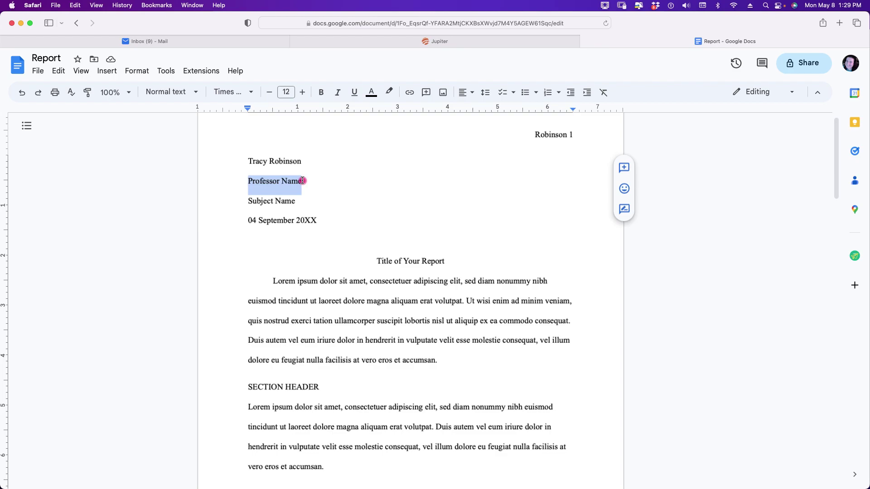
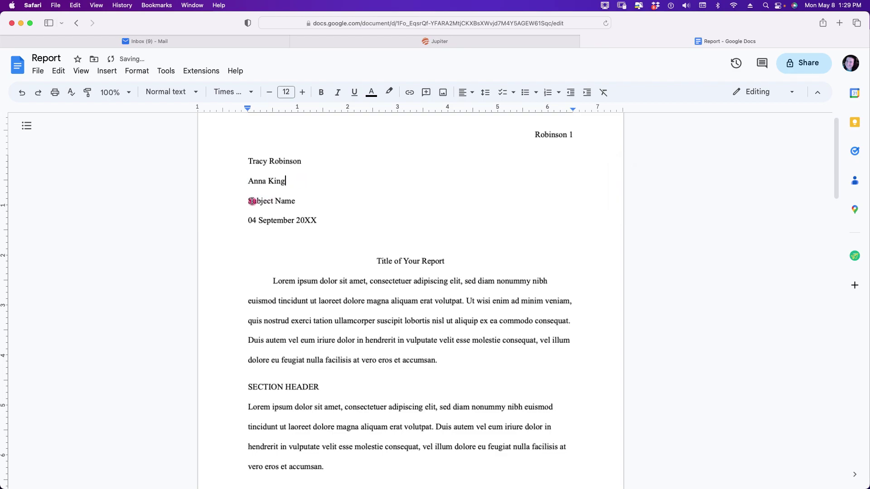
pyautogui.moveTo(248, 201); pyautogui.dragTo(293, 201)
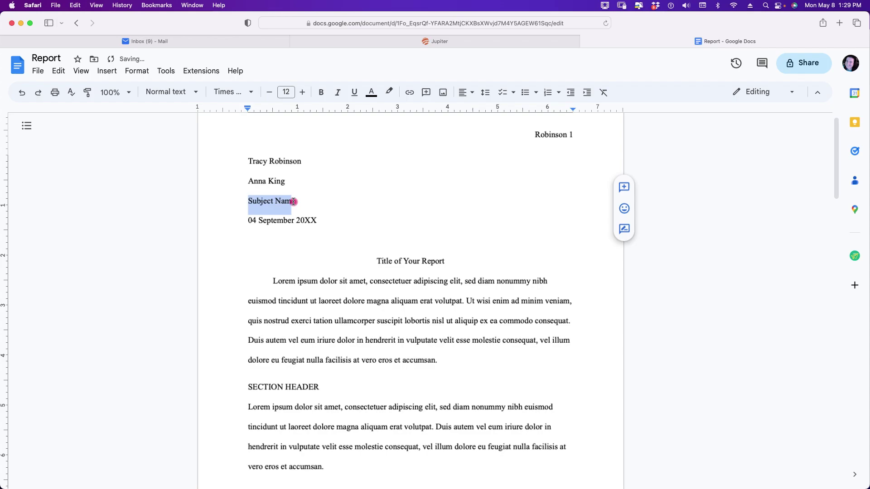
pyautogui.write('English L')
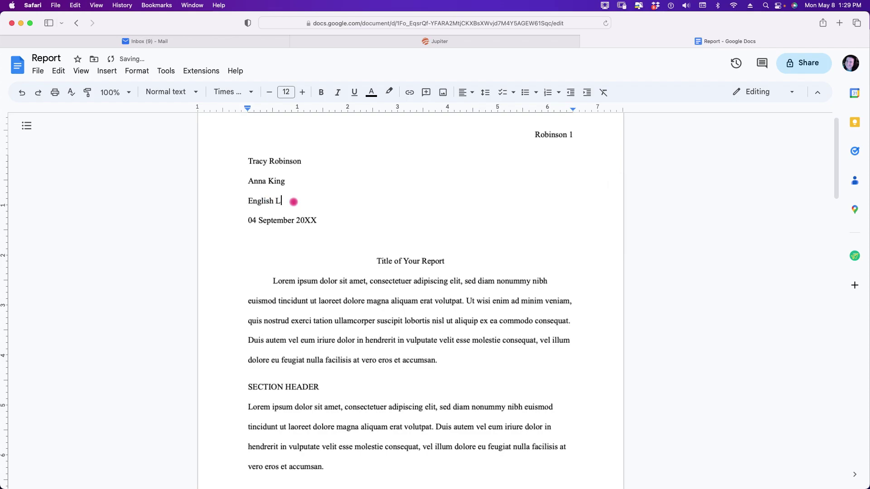
pyautogui.write('anguage Arts')
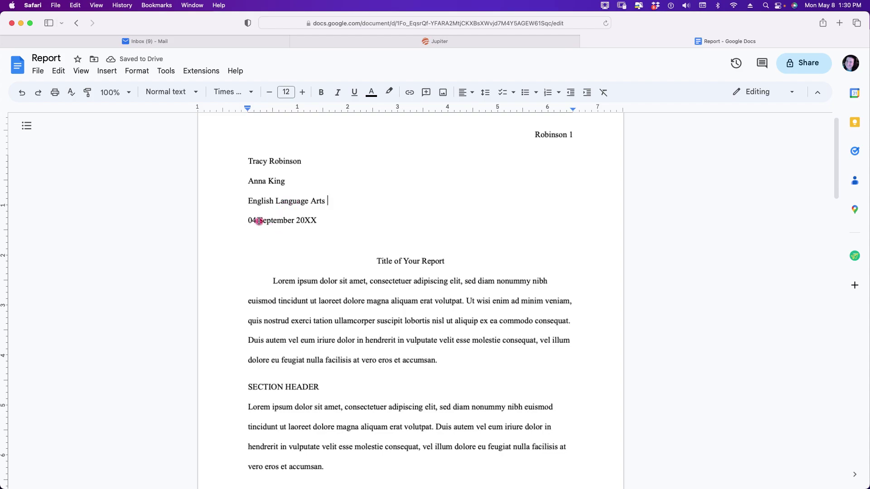
pyautogui.moveTo(303, 221); pyautogui.dragTo(316, 221)
pyautogui.write('2')
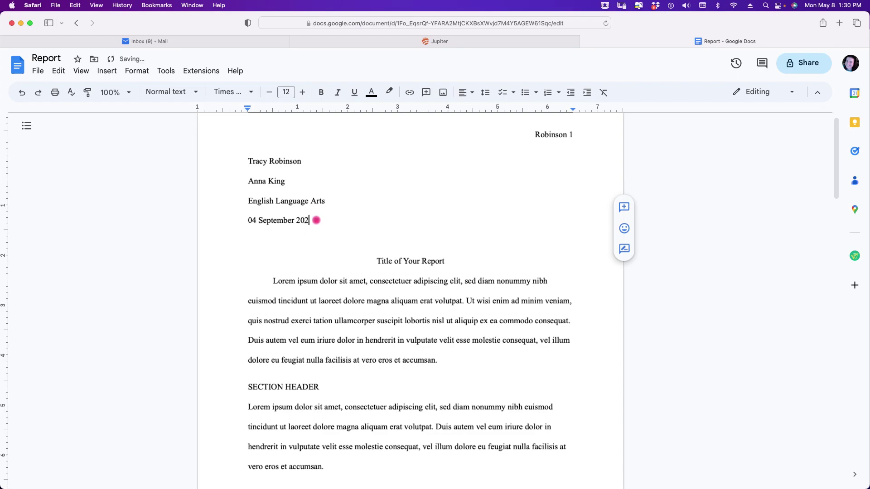
pyautogui.write('3')
pyautogui.moveTo(377, 261); pyautogui.dragTo(446, 262)
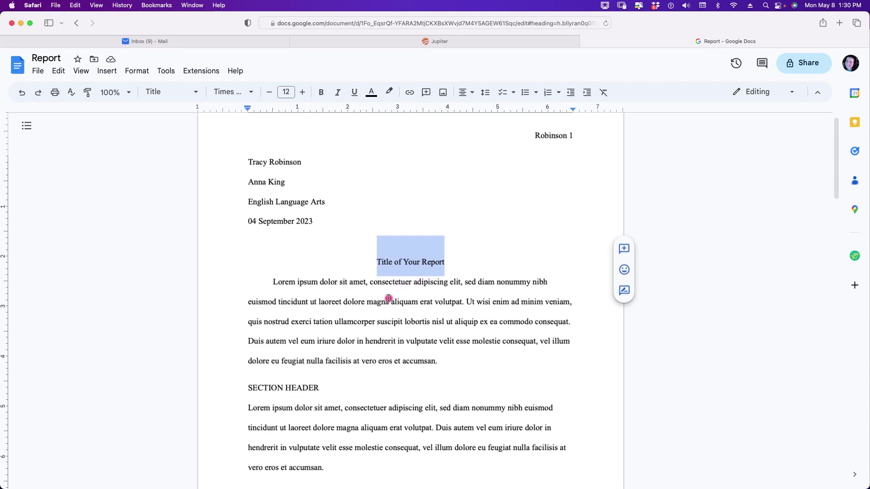
pyautogui.click(374, 302)
pyautogui.moveTo(274, 282); pyautogui.dragTo(452, 365)
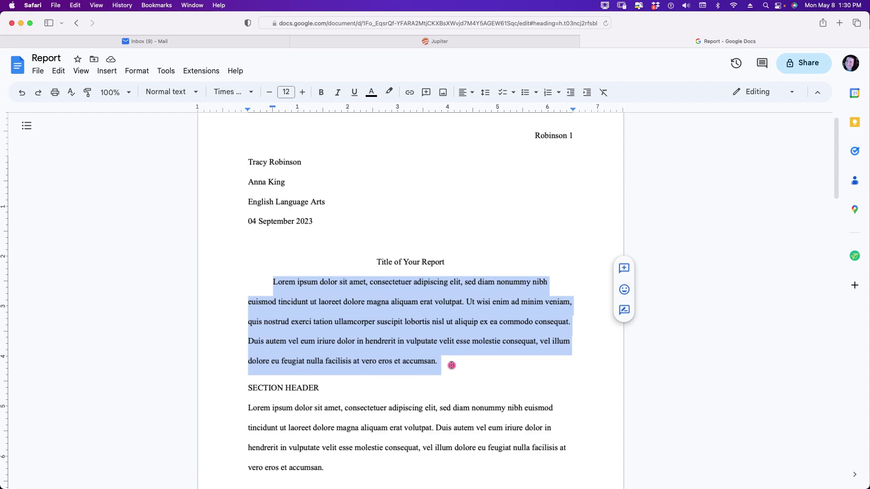
pyautogui.scroll(-6, 452, 365)
pyautogui.scroll(-4, 451, 365)
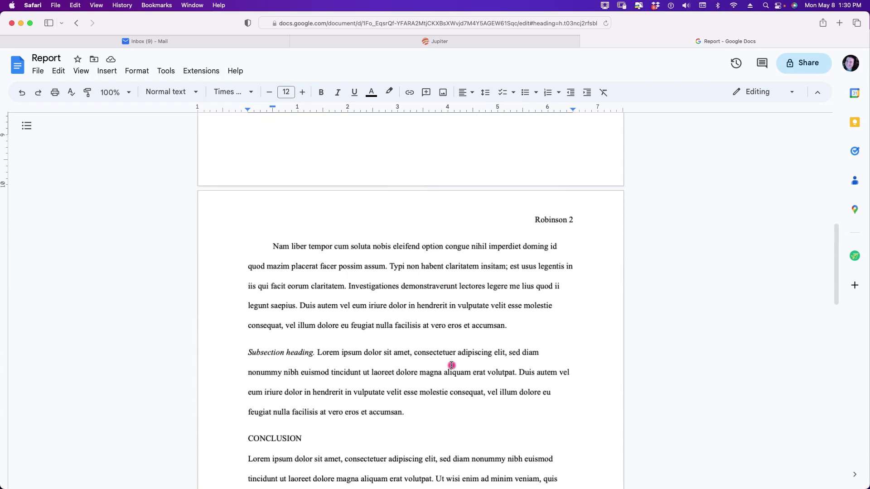
pyautogui.scroll(-2, 451, 365)
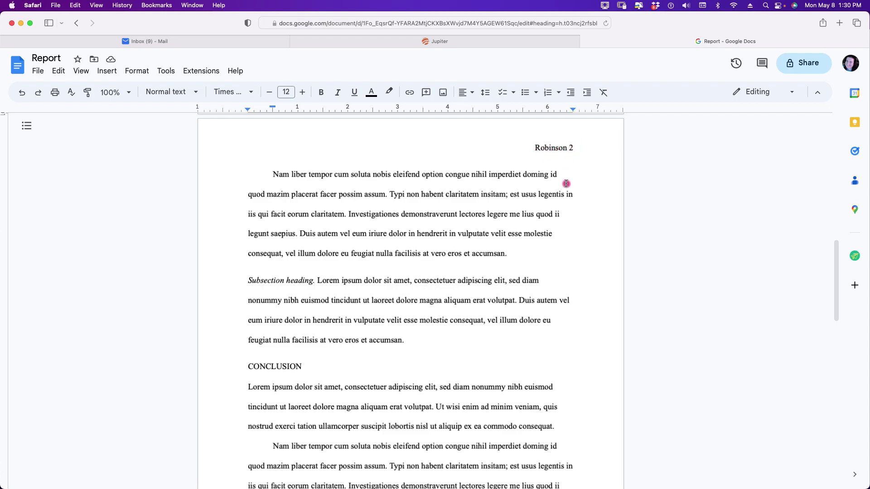
pyautogui.press('super+z')
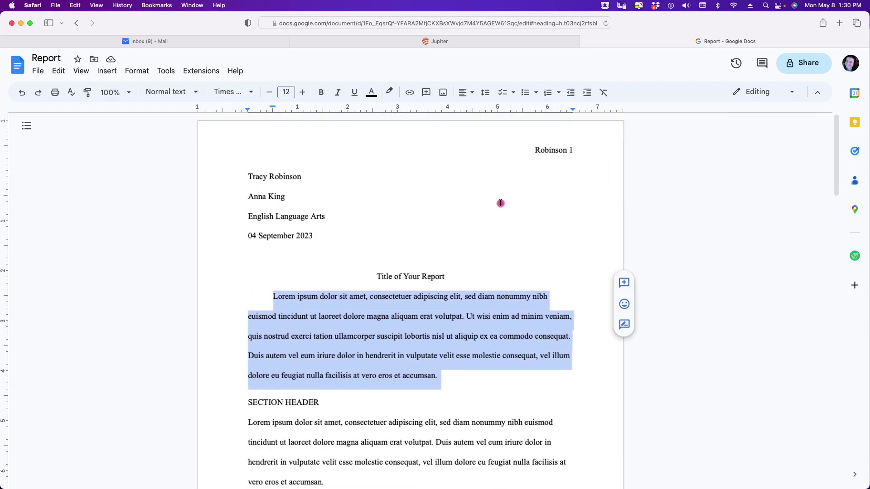
pyautogui.click(500, 203)
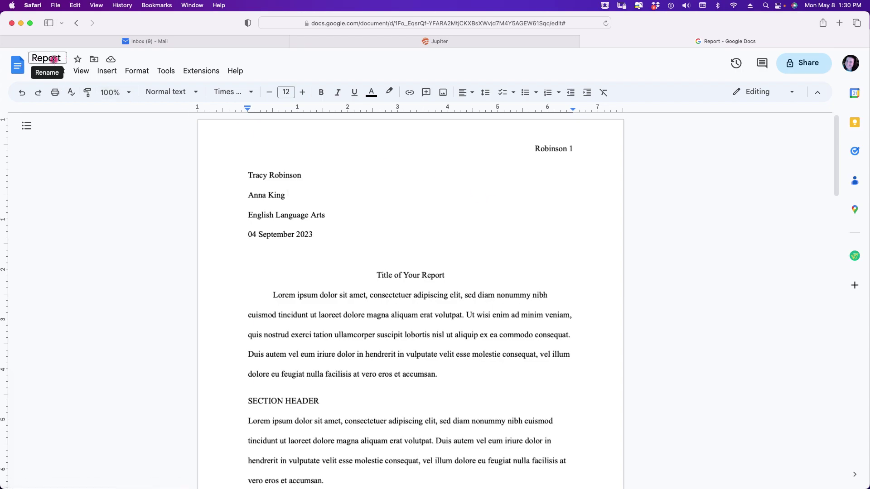
# - Rename the document from Report to 'Expository Paragraph' plus the student's first name and last initial
pyautogui.moveTo(60, 59); pyautogui.dragTo(33, 59)
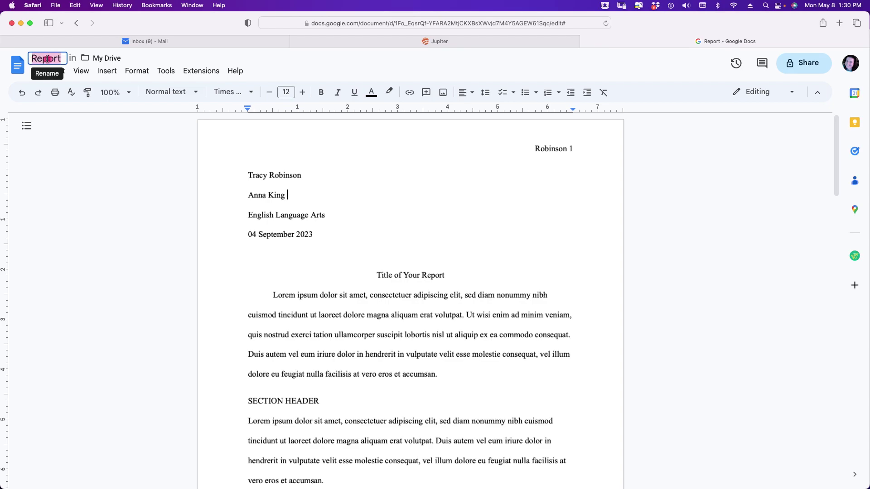
pyautogui.write('Expos')
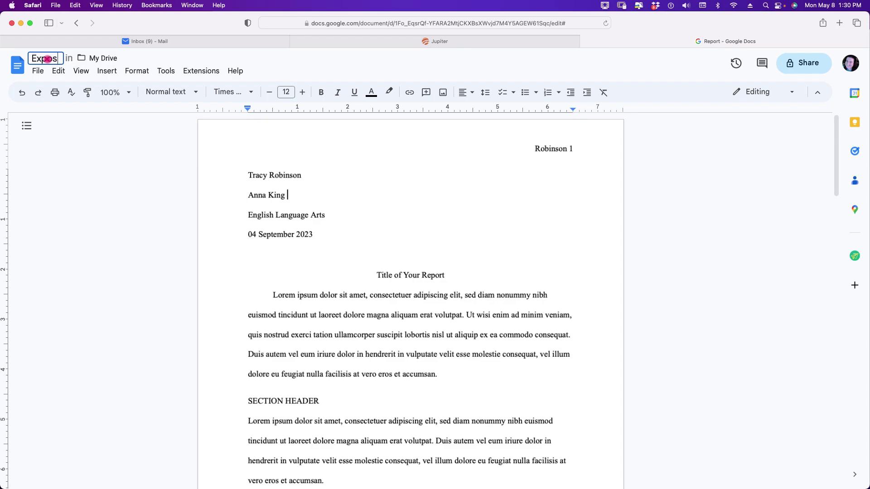
pyautogui.write('itory')
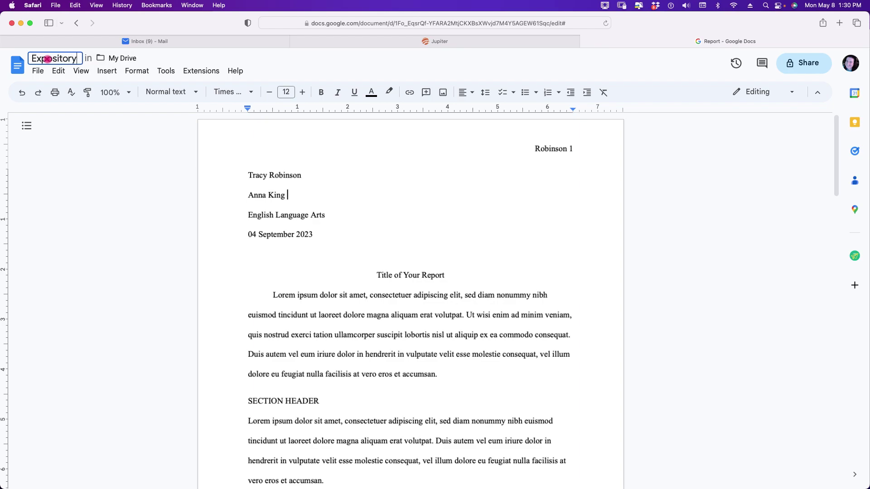
pyautogui.write(' Paragraph')
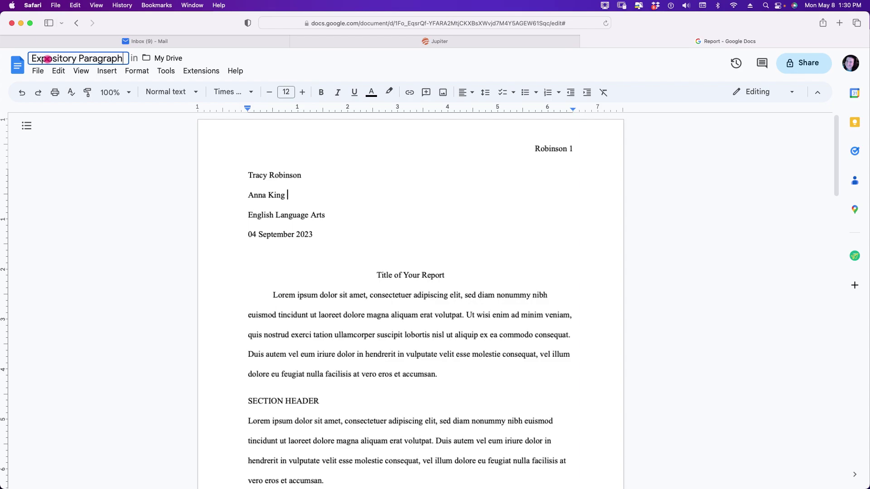
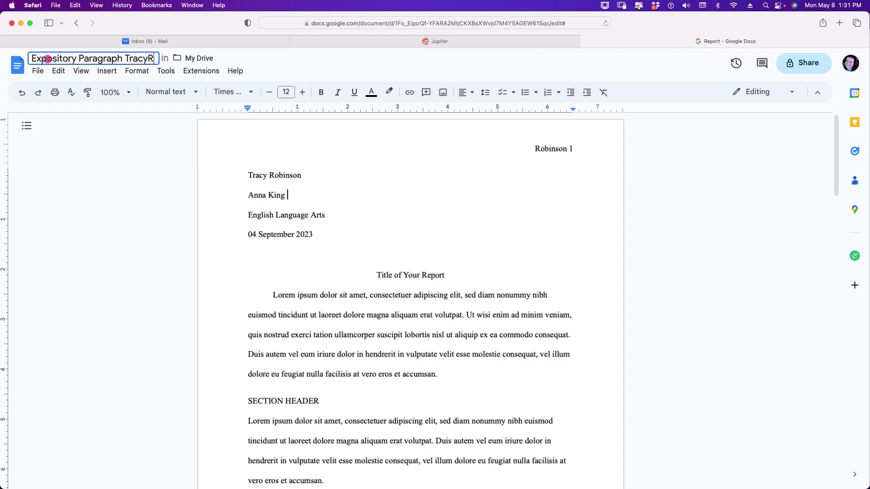
pyautogui.click(36, 71)
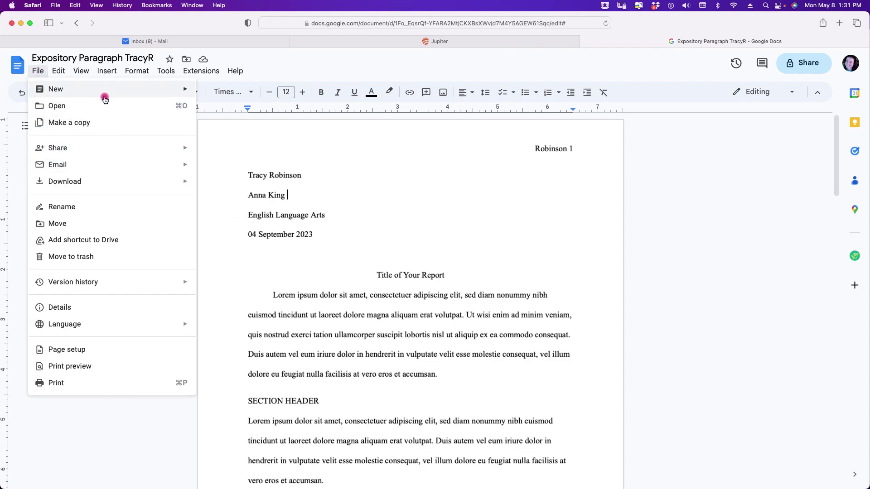
# - Confirm all changes are saved to Drive and download the document as a PDF Document (.pdf)
pyautogui.click(101, 428)
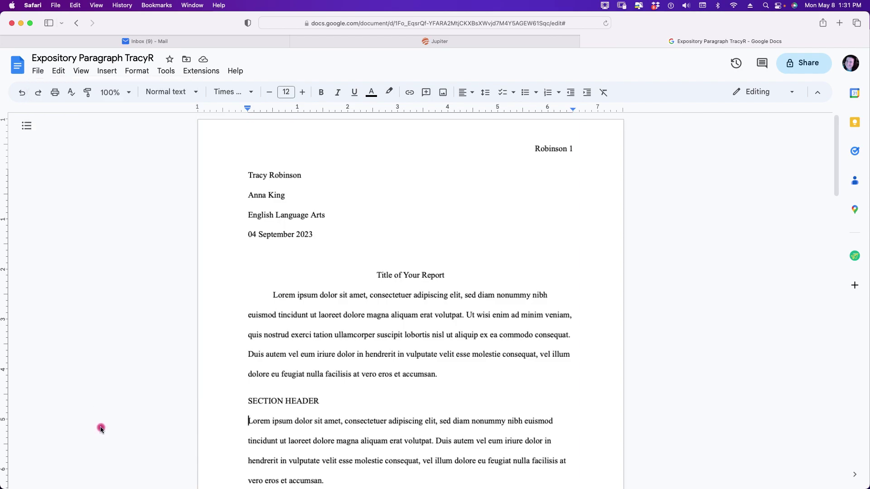
pyautogui.click(203, 60)
pyautogui.click(39, 71)
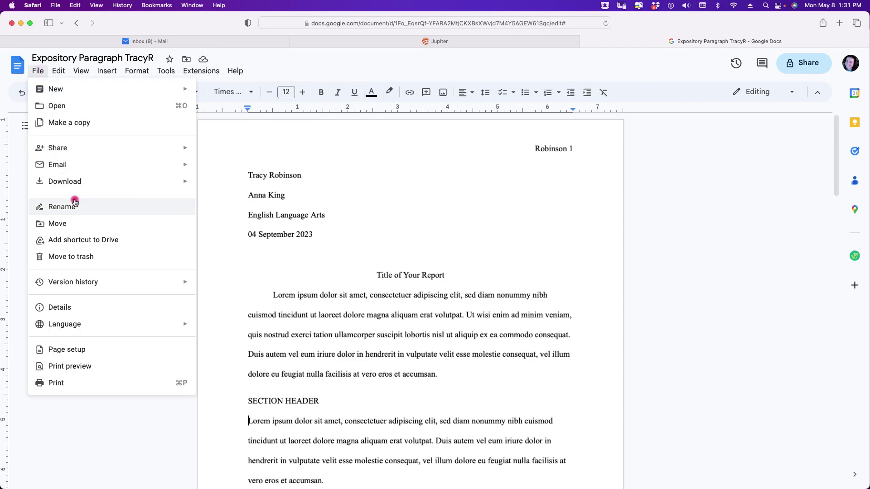
pyautogui.moveTo(74, 186)
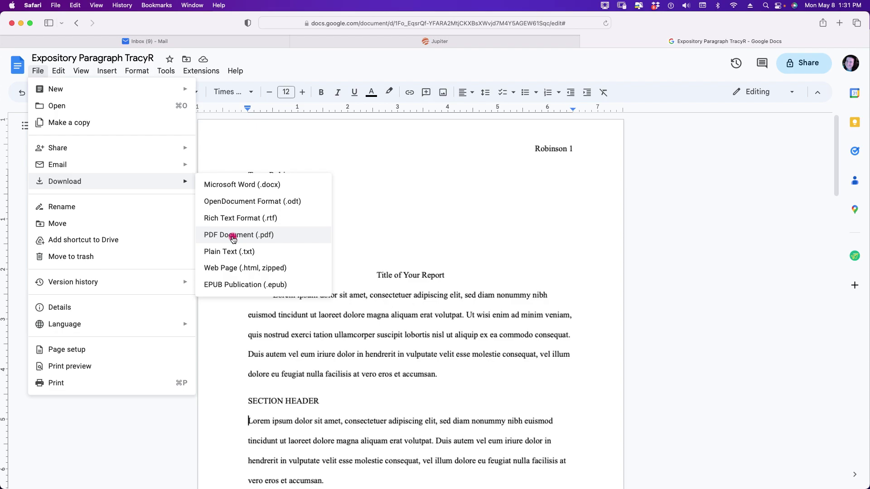
pyautogui.click(233, 237)
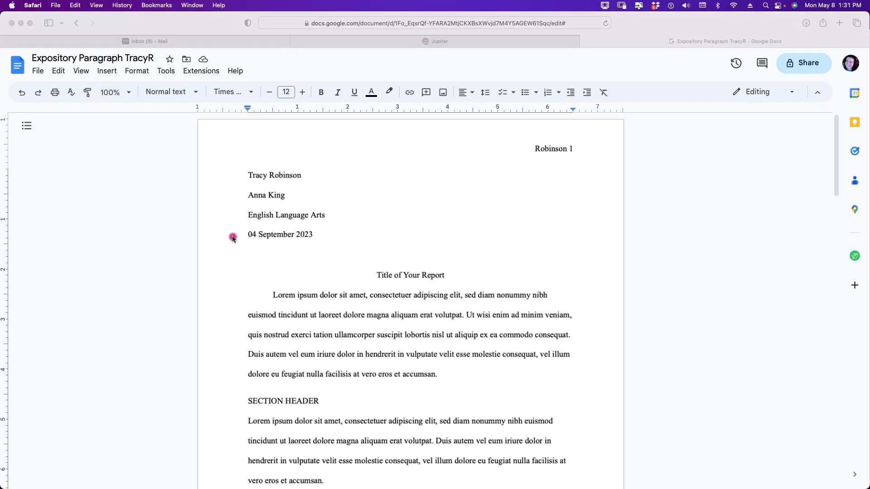
pyautogui.scroll(-2, 231, 239)
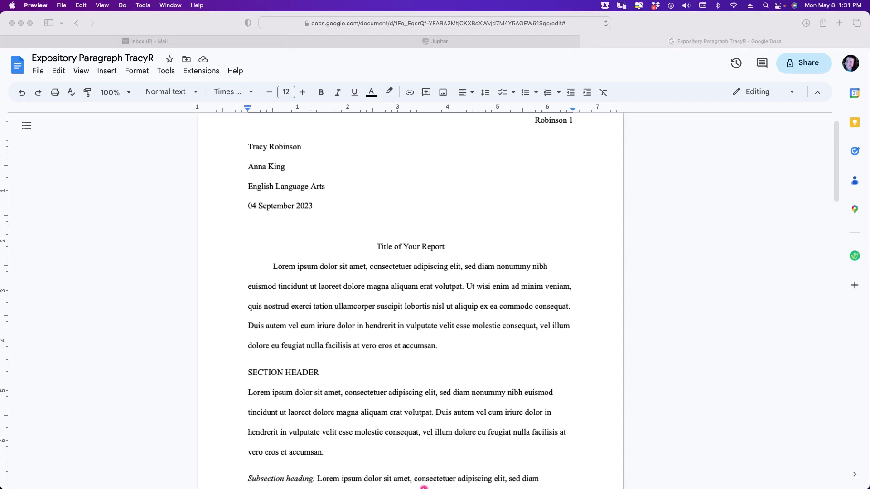
# - Show the Downloads folder in a Finder window
pyautogui.moveTo(424, 487)
pyautogui.click(275, 469)
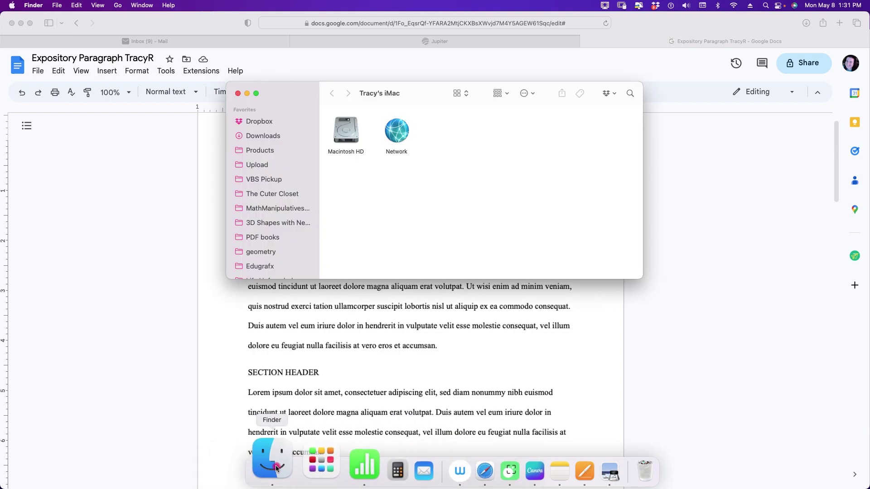
pyautogui.click(264, 137)
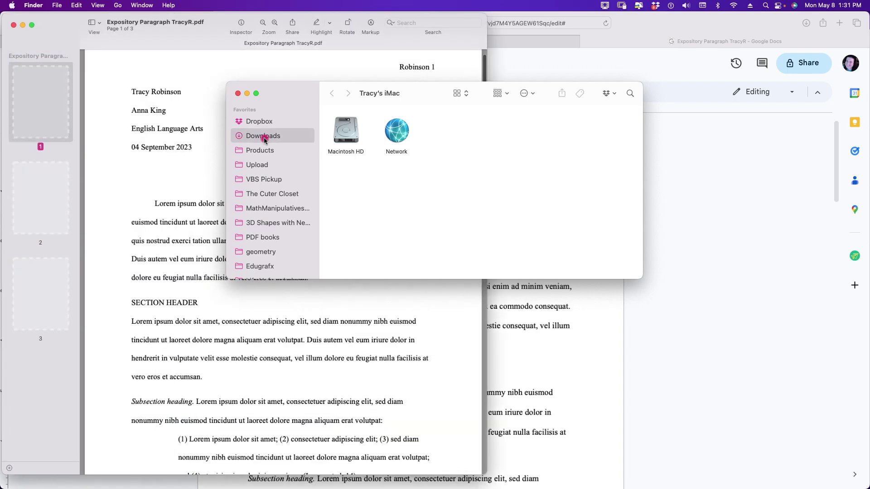
# - Close the PDF preview window and quit Preview
pyautogui.click(95, 62)
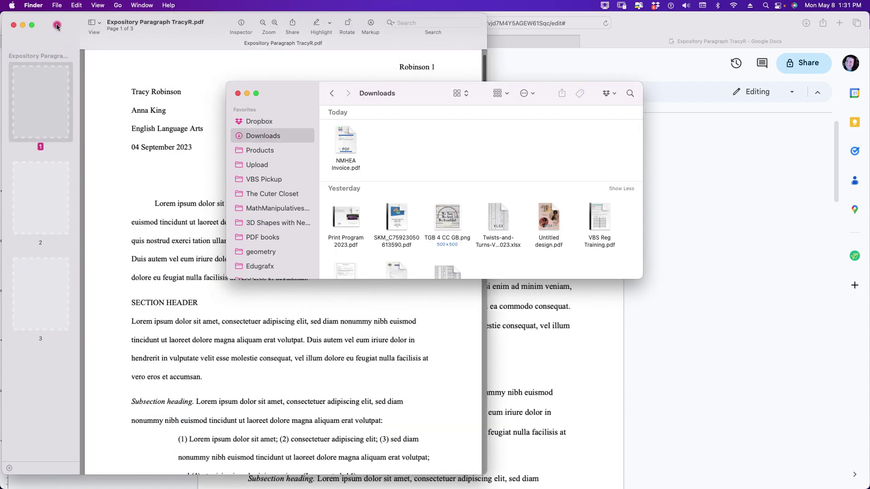
pyautogui.click(13, 26)
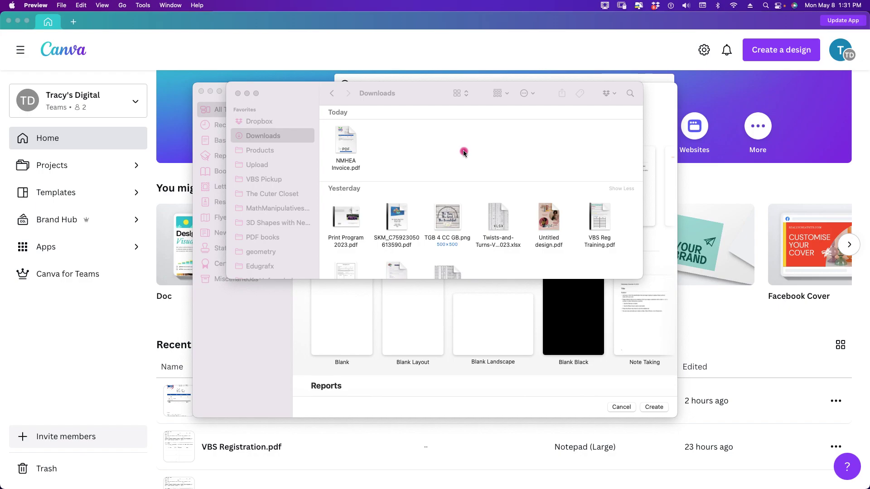
pyautogui.moveTo(476, 487)
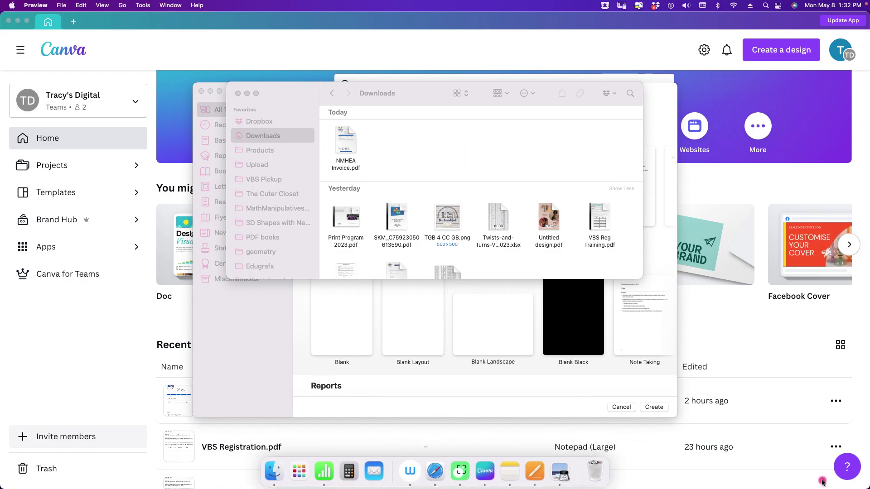
pyautogui.press('super+q')
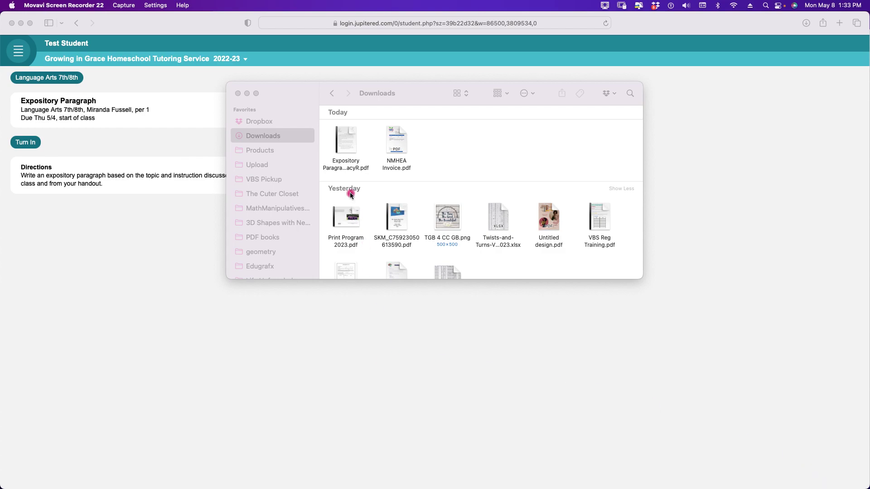
# - Inspect the Expository Paragraph PDF in Downloads, then bring the Jupiter assignment page in Safari forward
pyautogui.click(249, 138)
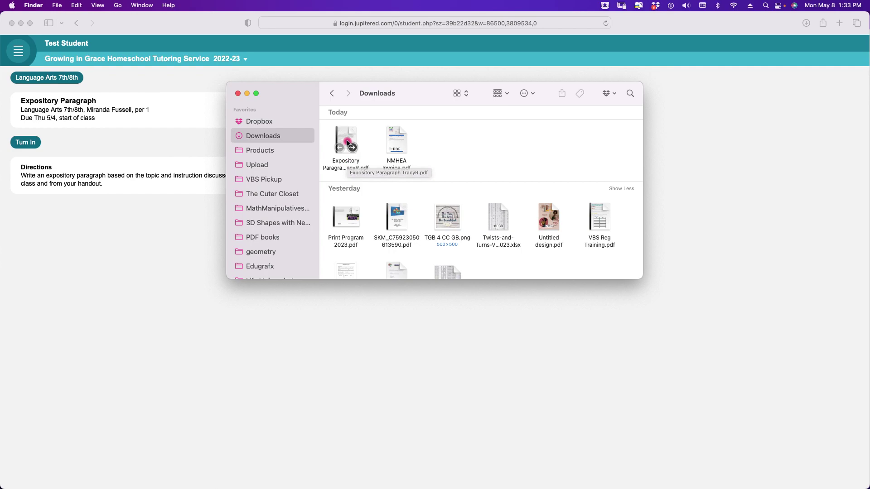
pyautogui.click(310, 326)
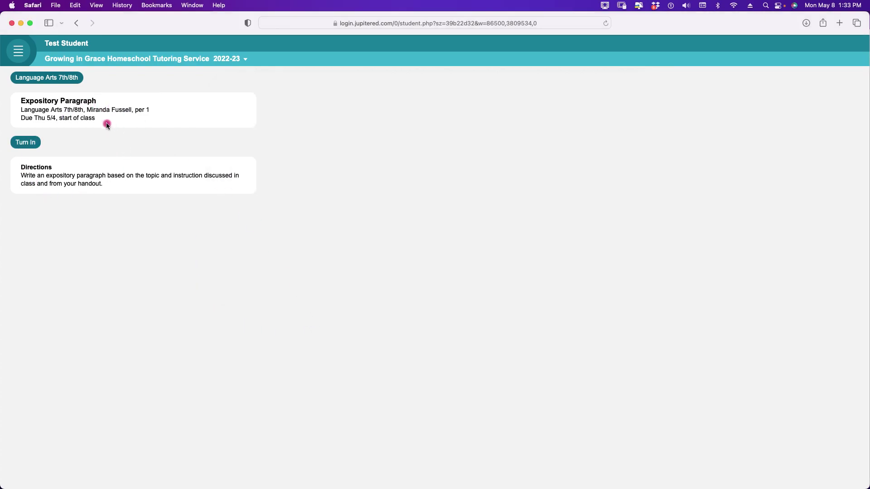
# - Begin turning in the Expository Paragraph assignment and choose upload from This Computer
pyautogui.click(36, 143)
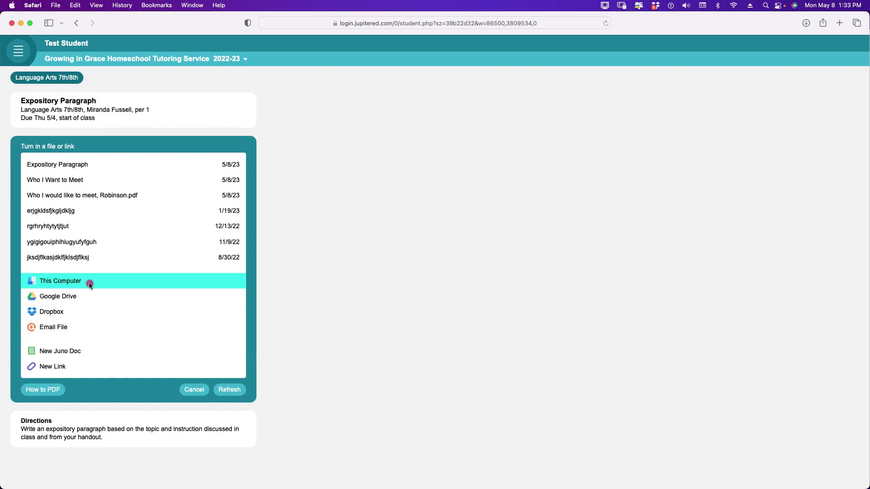
pyautogui.click(89, 283)
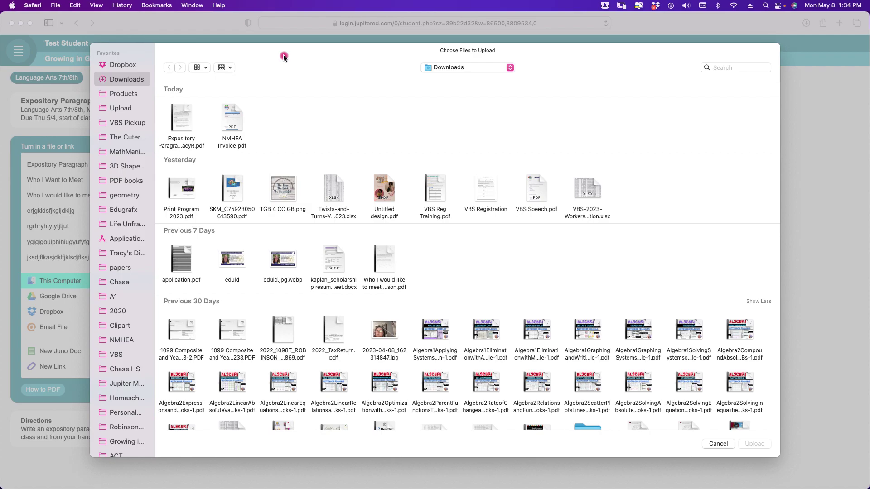
# - Upload the Expository Paragraph PDF from Downloads to the Jupiter assignment
pyautogui.moveTo(184, 116)
pyautogui.click(184, 117)
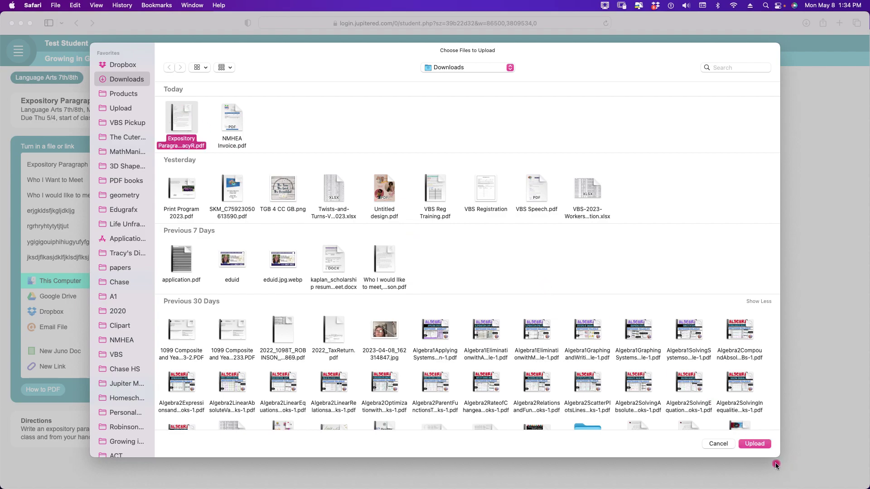
pyautogui.click(756, 444)
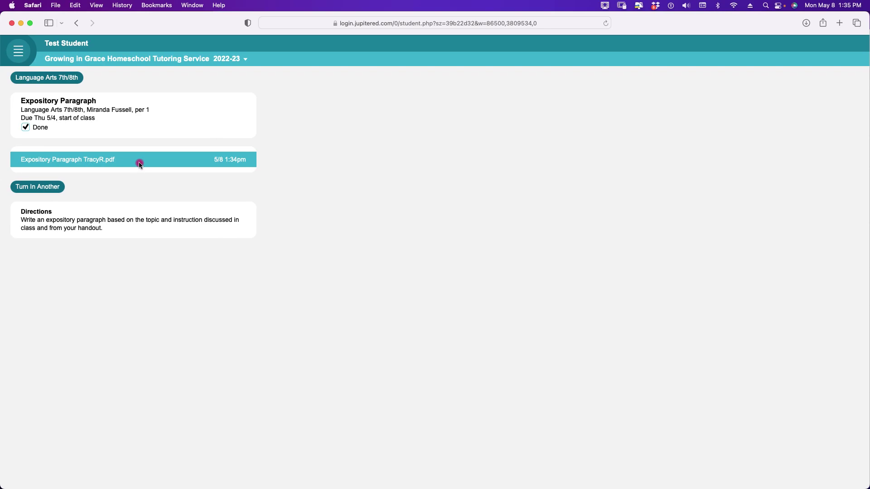
pyautogui.click(109, 162)
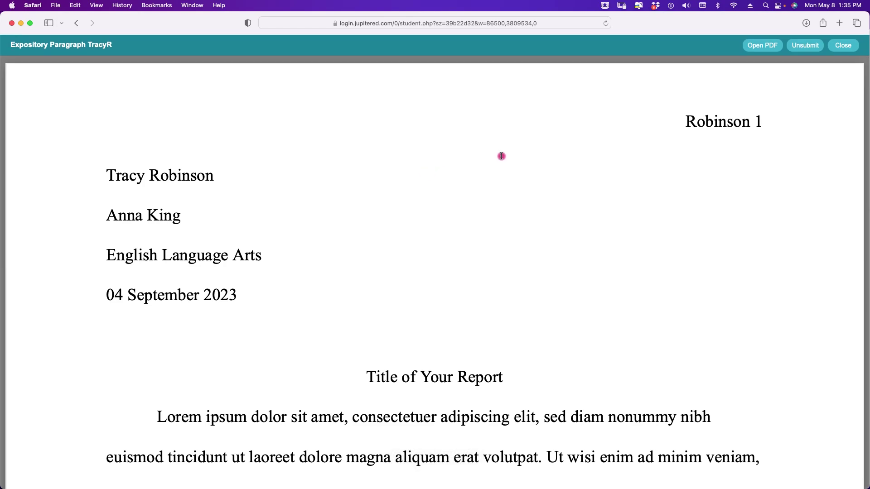
pyautogui.click(759, 45)
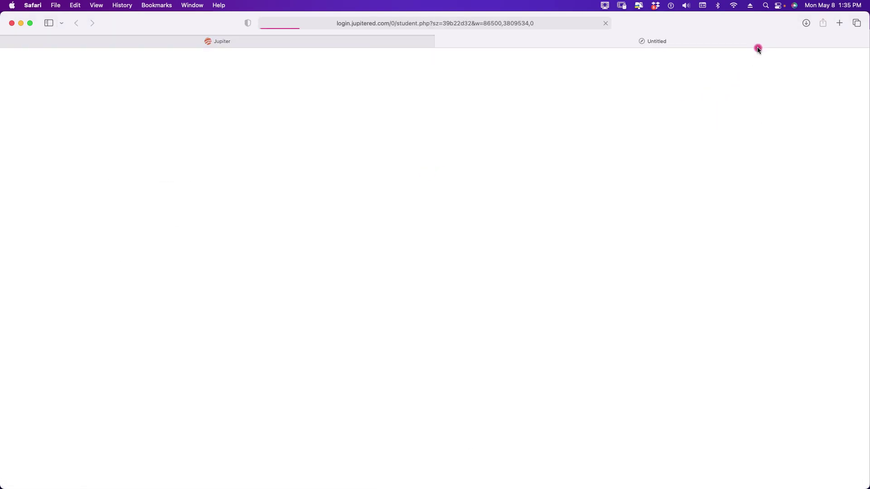
pyautogui.scroll(8, 595, 160)
pyautogui.scroll(-10, 595, 159)
pyautogui.scroll(6, 594, 159)
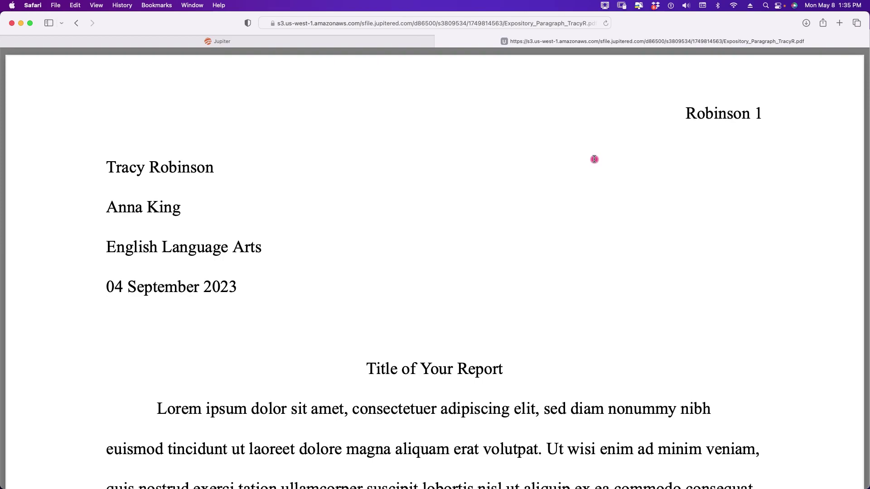
pyautogui.click(441, 42)
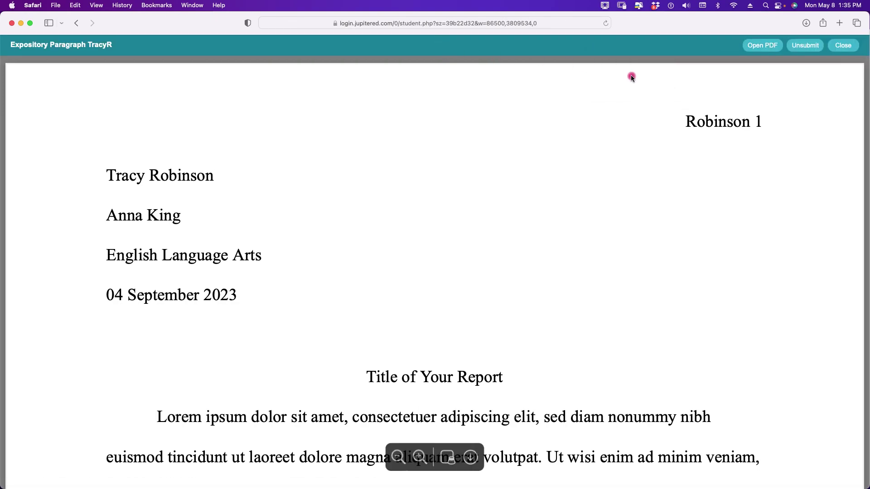
pyautogui.click(844, 46)
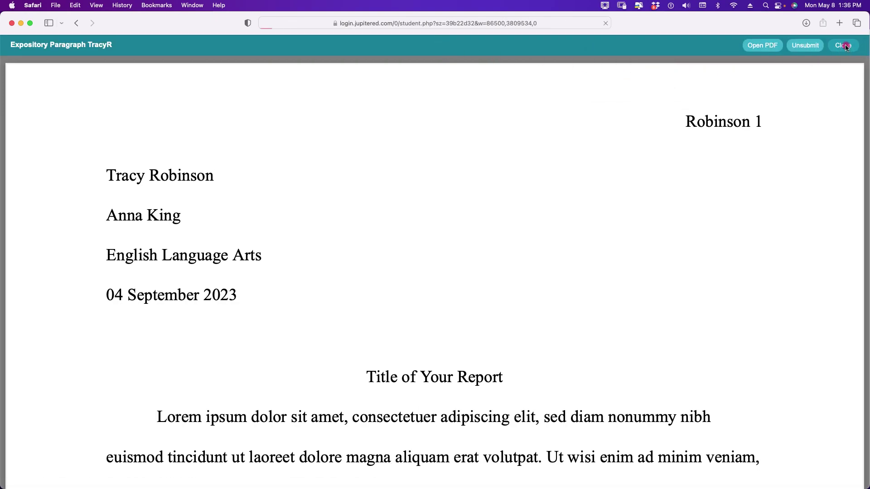
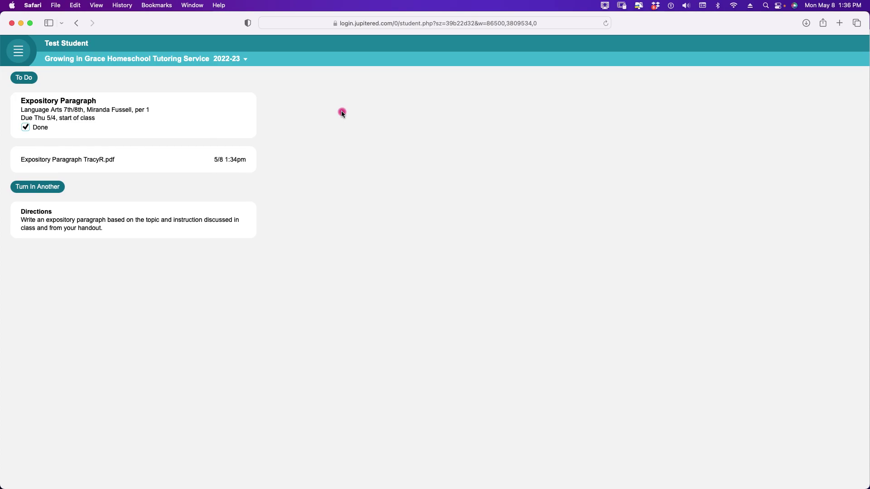
# - Return to the grades overview and open the Algebra I class page
pyautogui.click(29, 78)
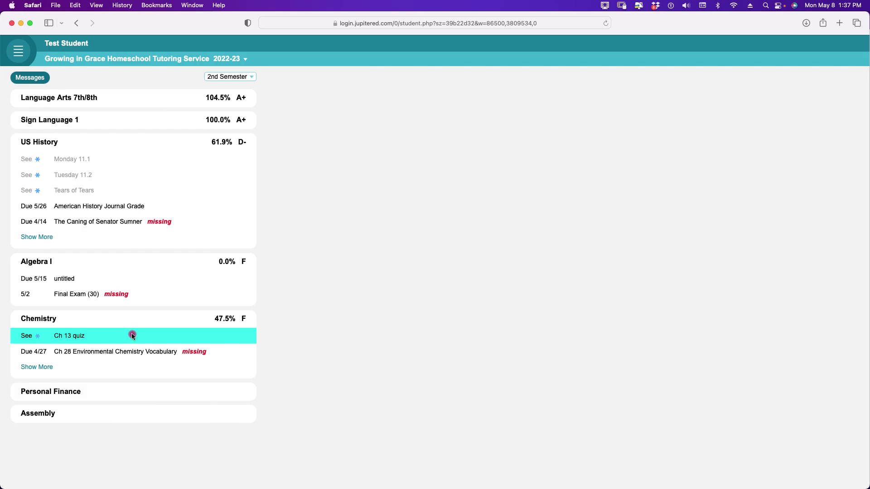
pyautogui.click(80, 269)
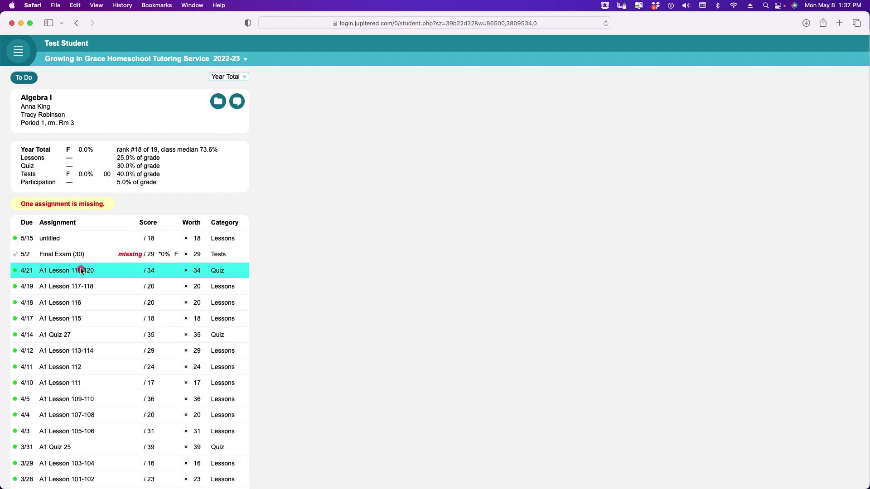
# - Open the untitled Algebra I assignment and start the lesson at page 1
pyautogui.click(56, 243)
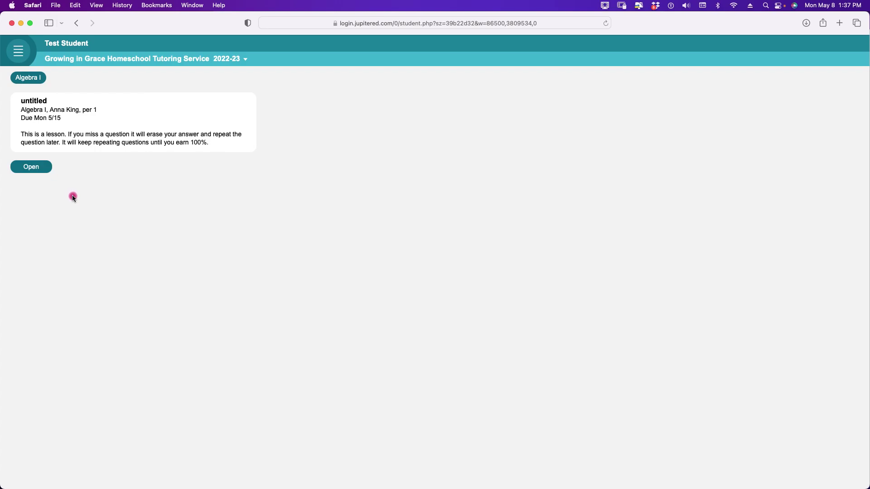
pyautogui.click(39, 170)
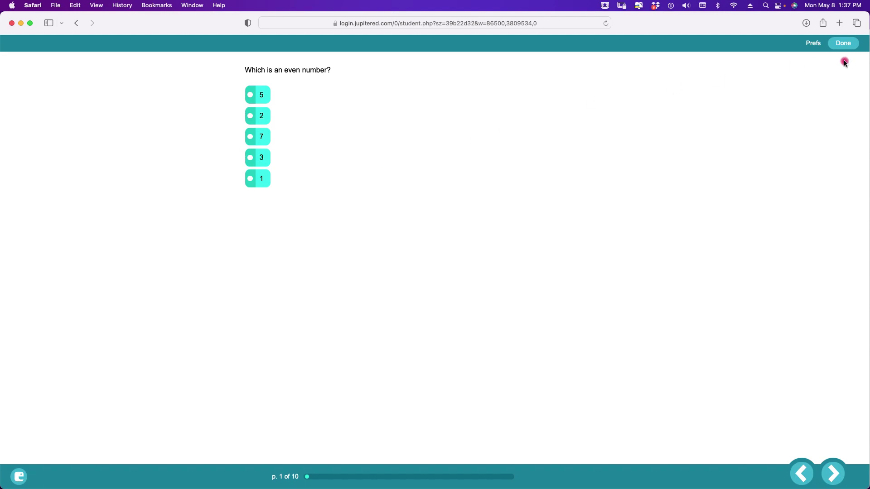
pyautogui.click(843, 43)
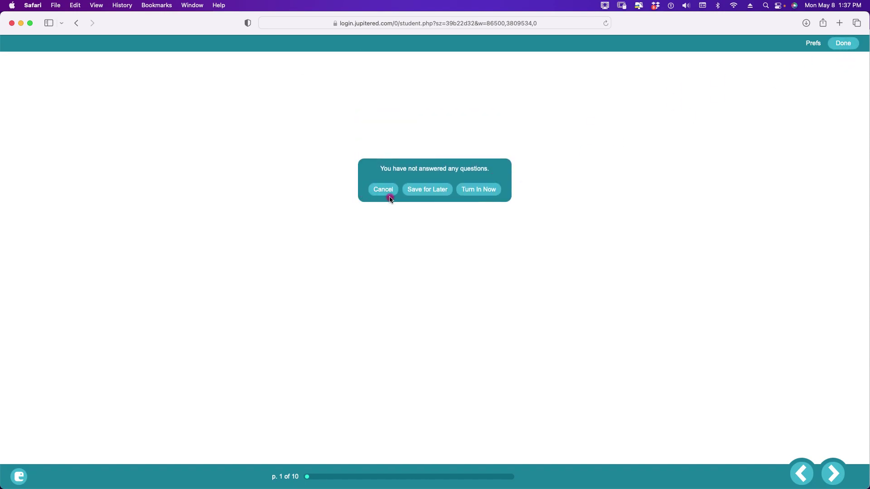
pyautogui.click(433, 191)
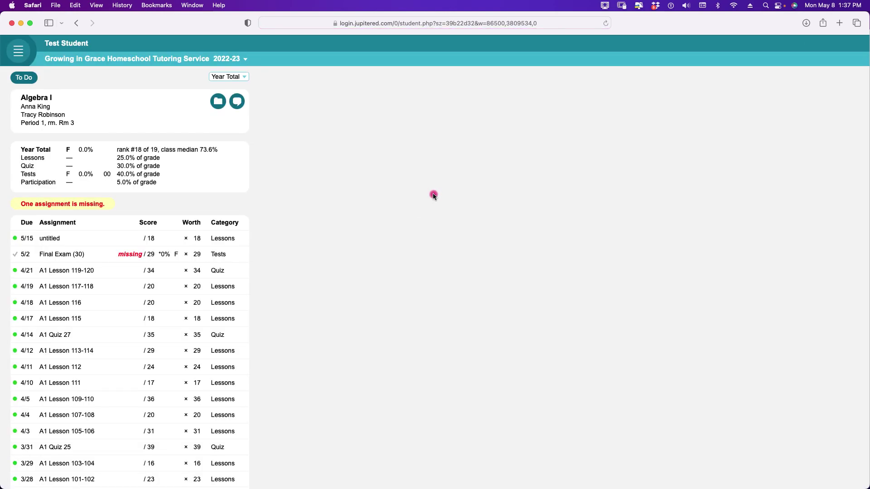
pyautogui.click(54, 239)
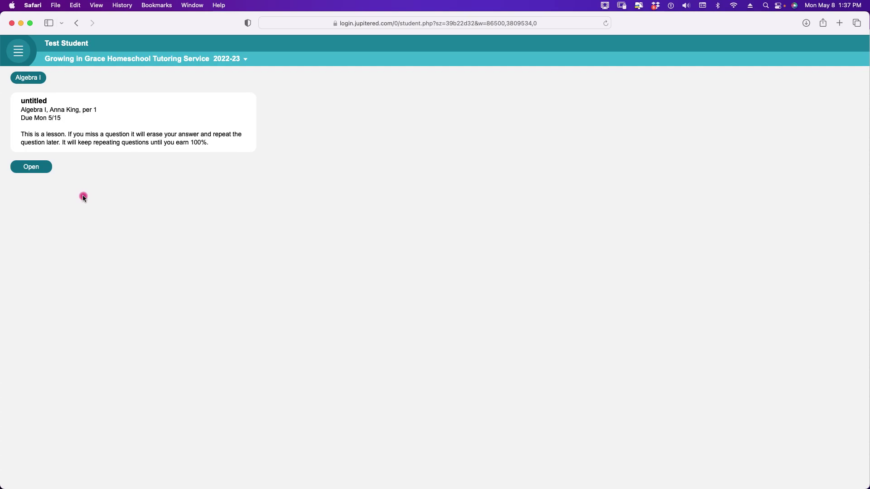
pyautogui.click(44, 171)
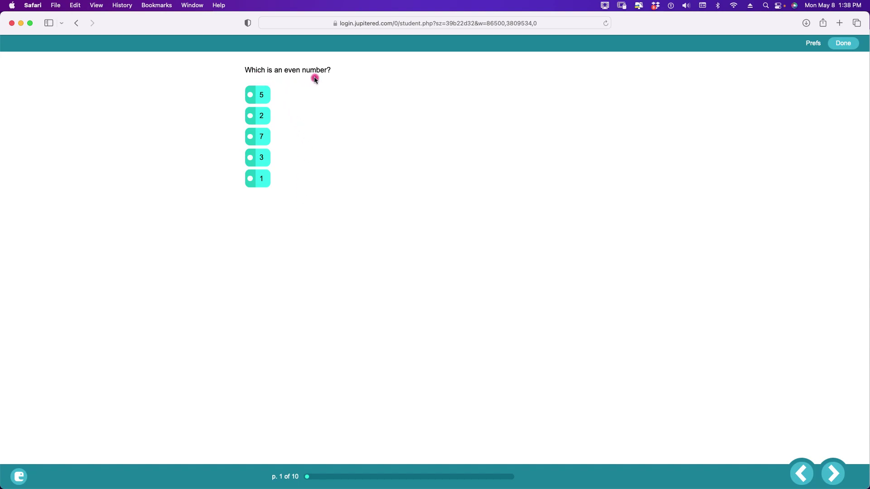
# - Choose 2 as the even number and move on to the odd-numbers question
pyautogui.click(264, 117)
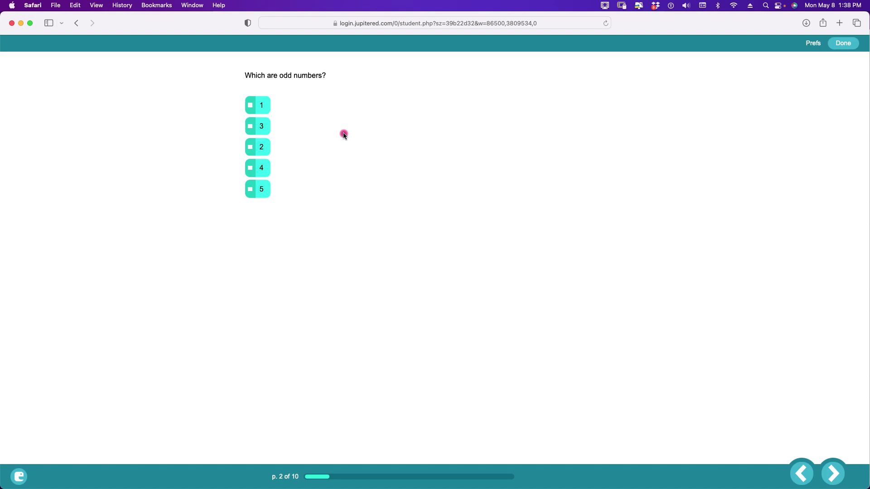
pyautogui.click(803, 467)
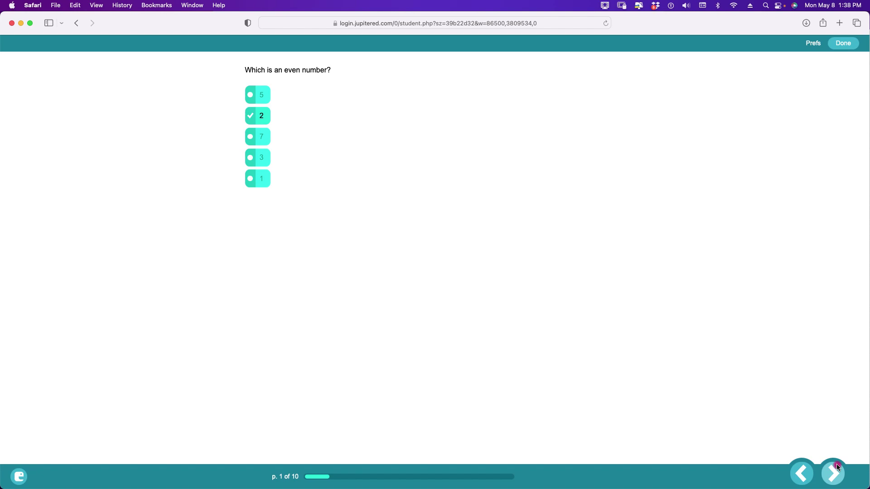
pyautogui.click(837, 464)
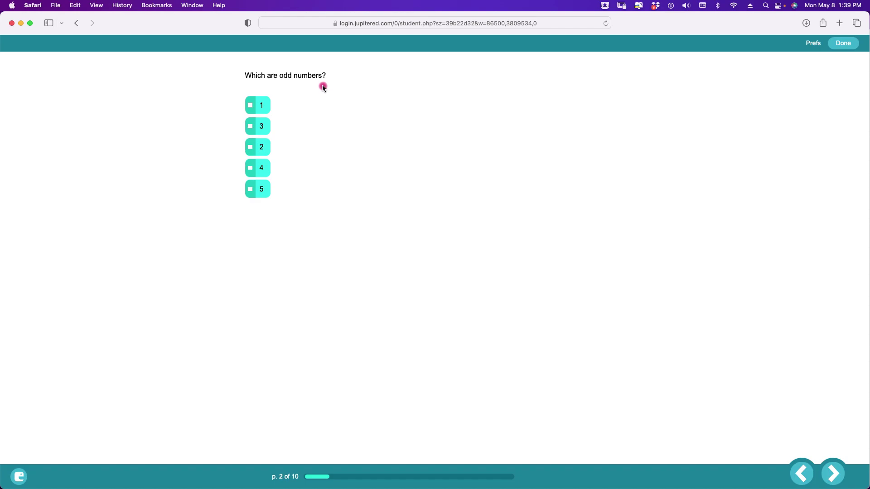
# - Mark 1, 3 and 5 as odd, check the answer, and advance to question 3
pyautogui.click(260, 106)
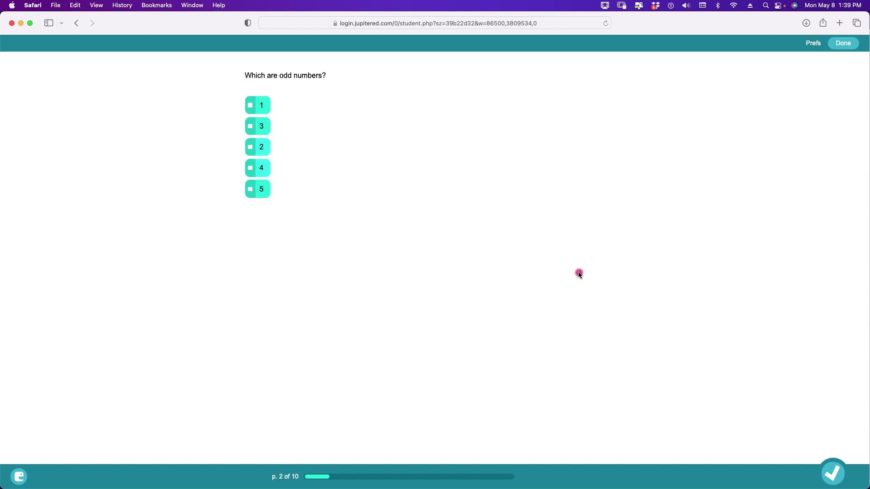
pyautogui.click(835, 466)
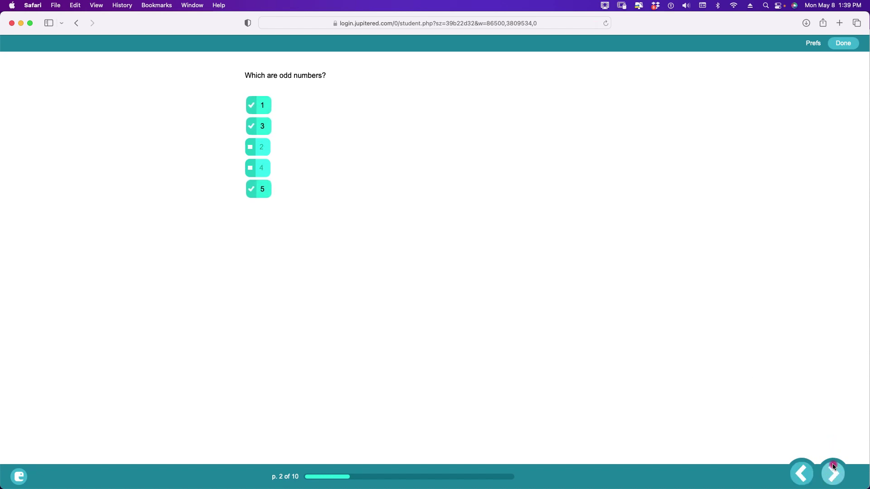
pyautogui.click(829, 467)
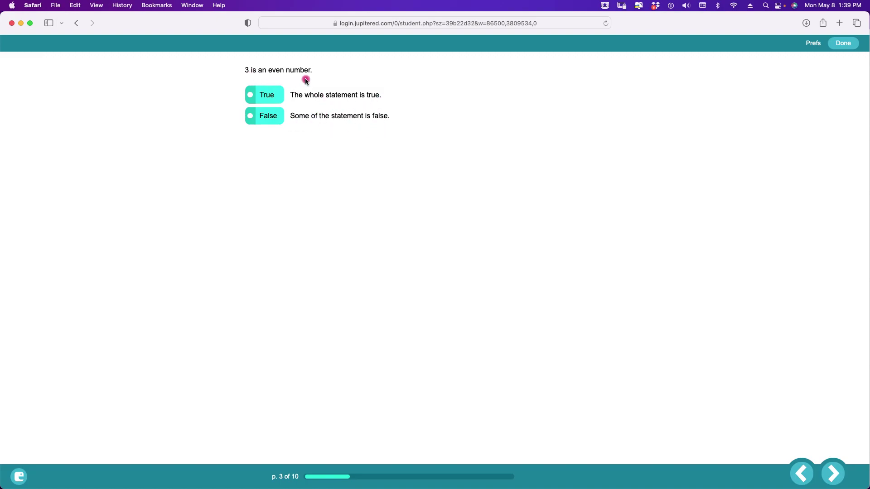
# - Answer False to '3 is an even number', match the words one, two and five to their symbols, and get the matches checked
pyautogui.click(272, 119)
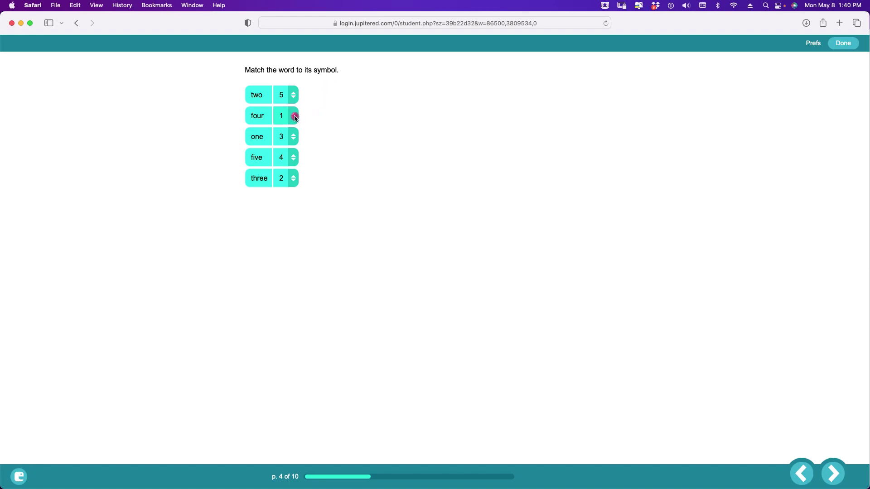
pyautogui.moveTo(295, 118); pyautogui.dragTo(295, 142)
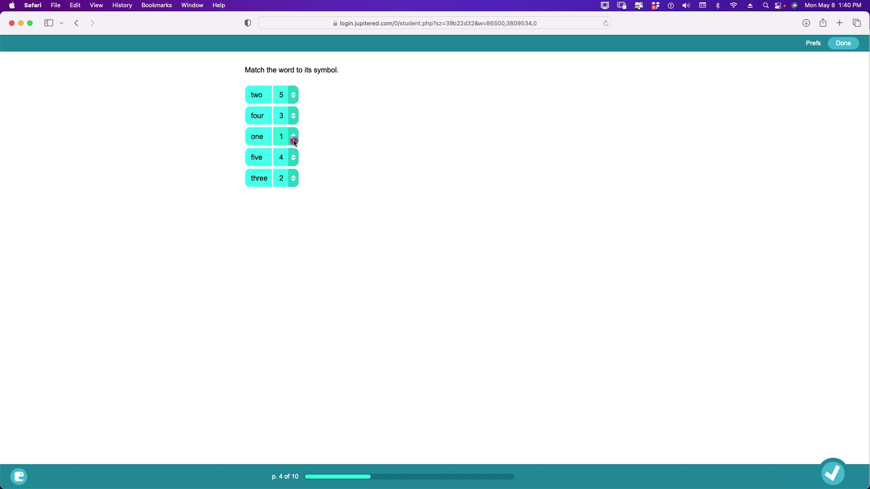
pyautogui.moveTo(295, 182); pyautogui.dragTo(294, 96)
pyautogui.moveTo(293, 178); pyautogui.dragTo(292, 115)
pyautogui.click(836, 464)
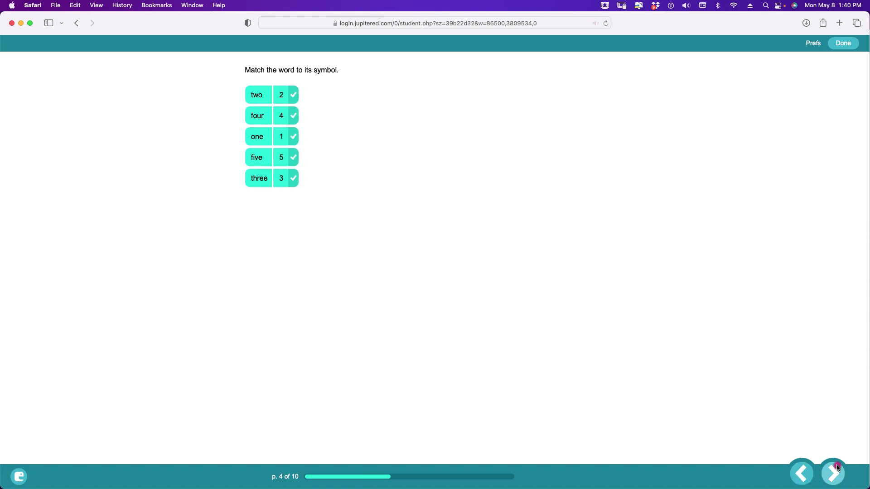
pyautogui.click(836, 467)
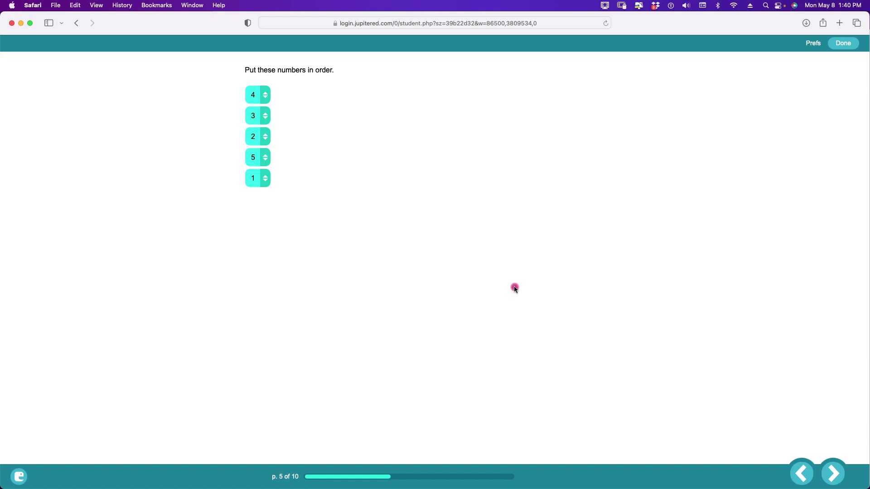
# - Arrange tiles 1, 2 and 3 so the numbers run 1 to 5 ascending, then check and advance
pyautogui.moveTo(261, 181); pyautogui.dragTo(256, 97)
pyautogui.moveTo(257, 156); pyautogui.dragTo(258, 108)
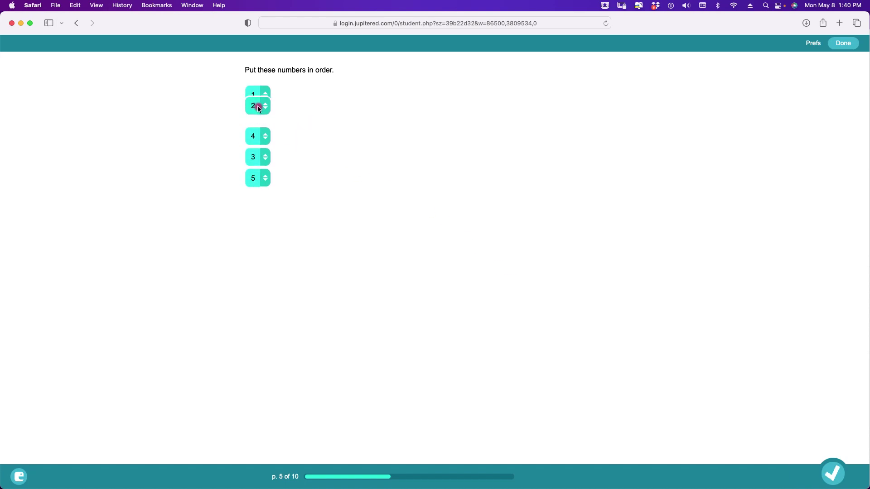
pyautogui.moveTo(256, 154); pyautogui.dragTo(255, 136)
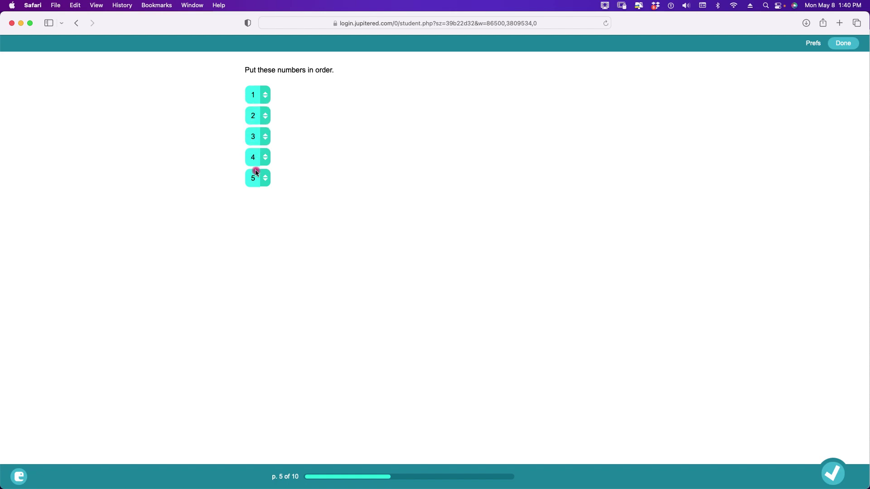
pyautogui.click(835, 468)
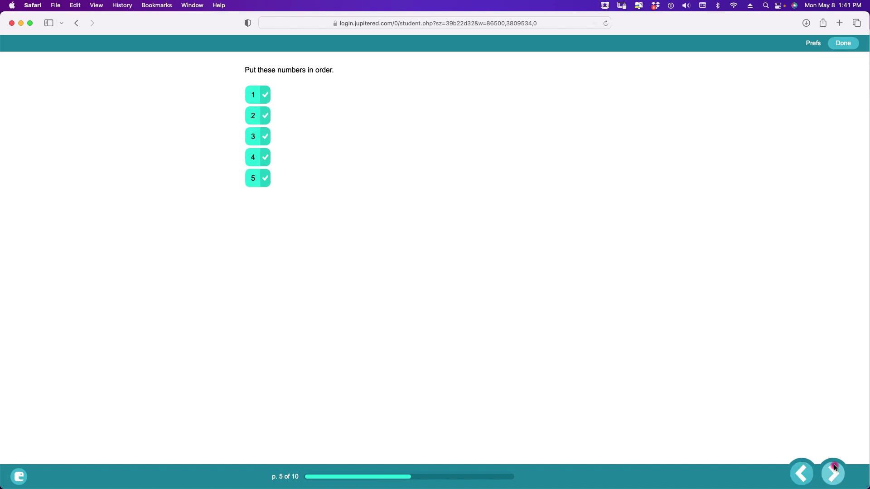
pyautogui.click(835, 474)
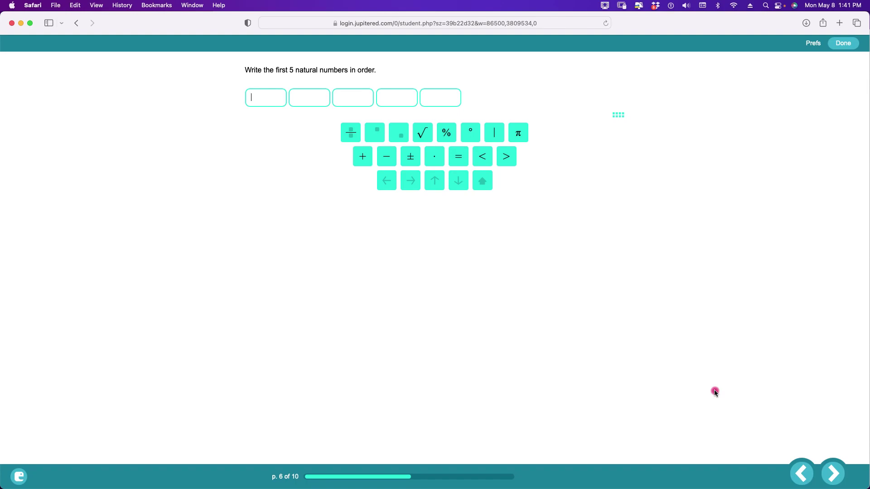
# - Enter 1, 2, 3, 4, 5 as the first five natural numbers, check them, and go to page 7
pyautogui.click(804, 465)
pyautogui.click(803, 464)
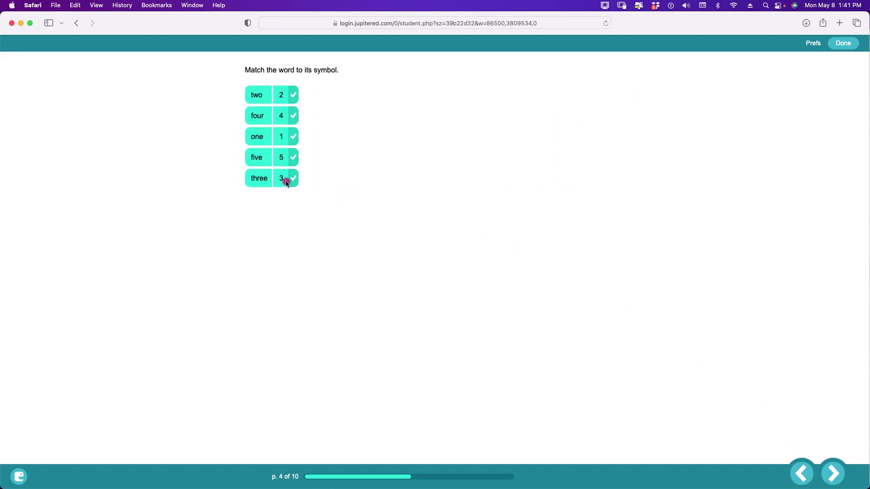
pyautogui.click(832, 473)
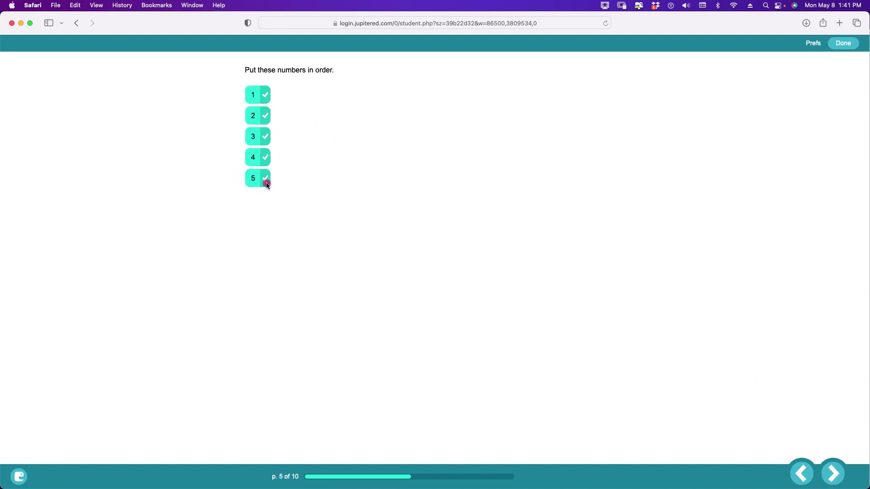
pyautogui.click(833, 471)
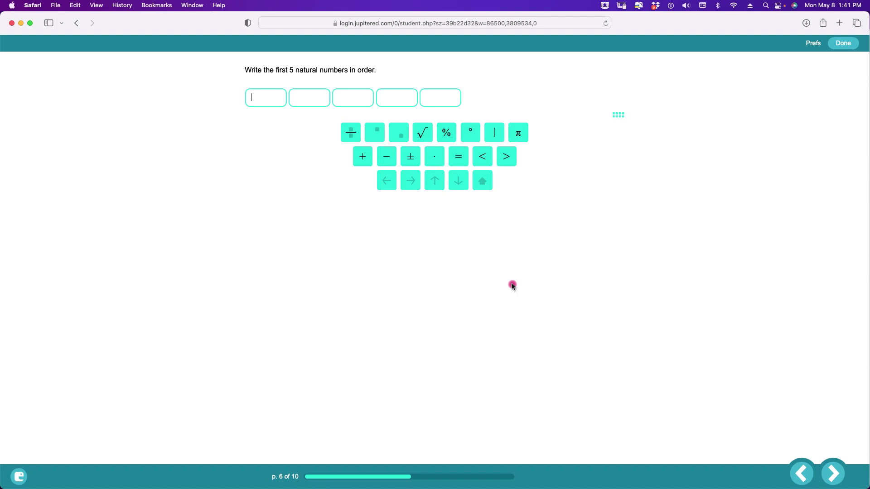
pyautogui.write('1')
pyautogui.write('2')
pyautogui.write('3')
pyautogui.write('4')
pyautogui.write('5')
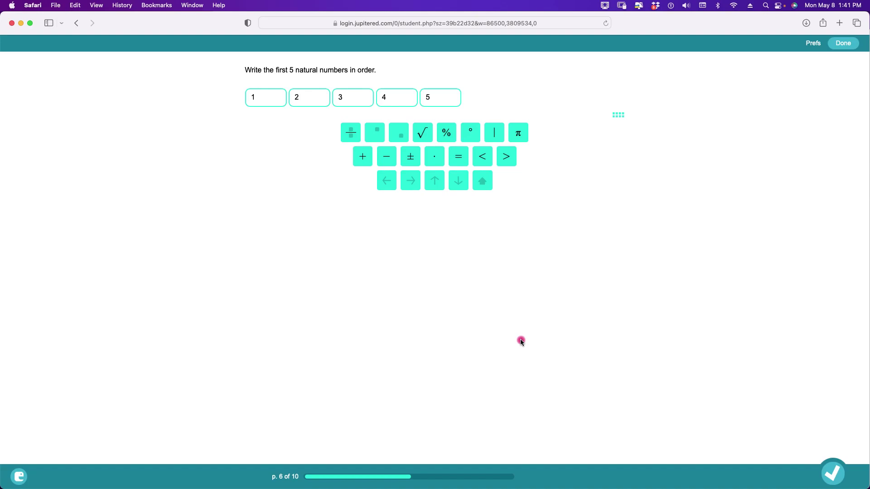
pyautogui.click(836, 468)
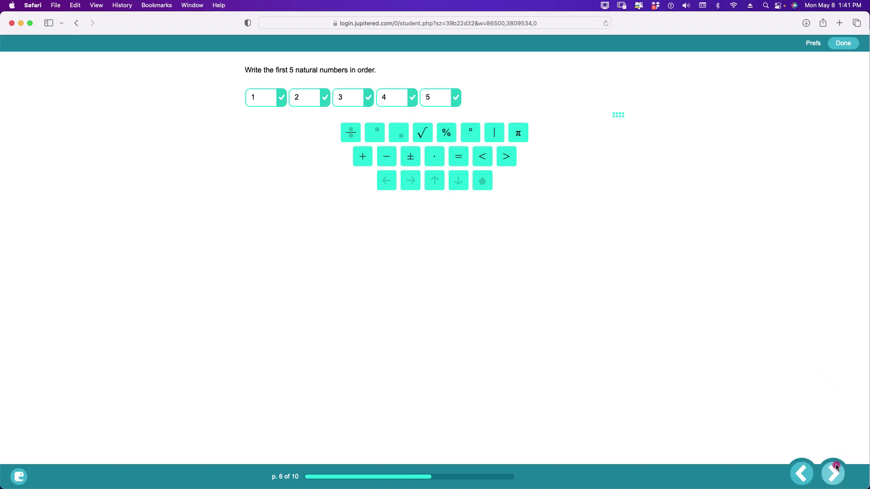
pyautogui.click(835, 467)
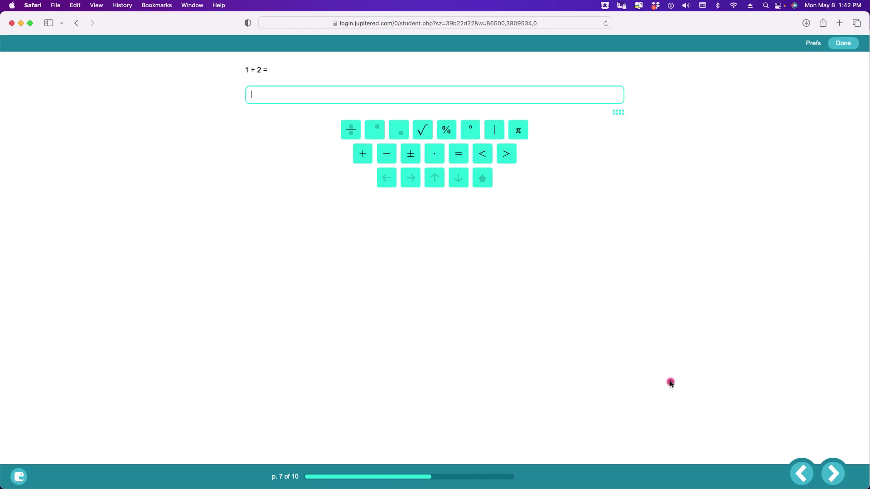
# - Answer 3 to '1 + 2 =', get it checked correct, and continue to page 8
pyautogui.click(801, 469)
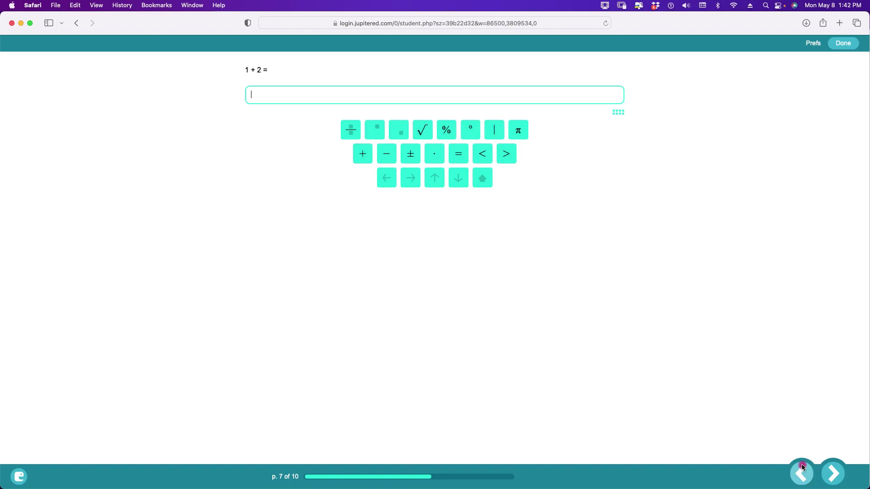
pyautogui.click(833, 471)
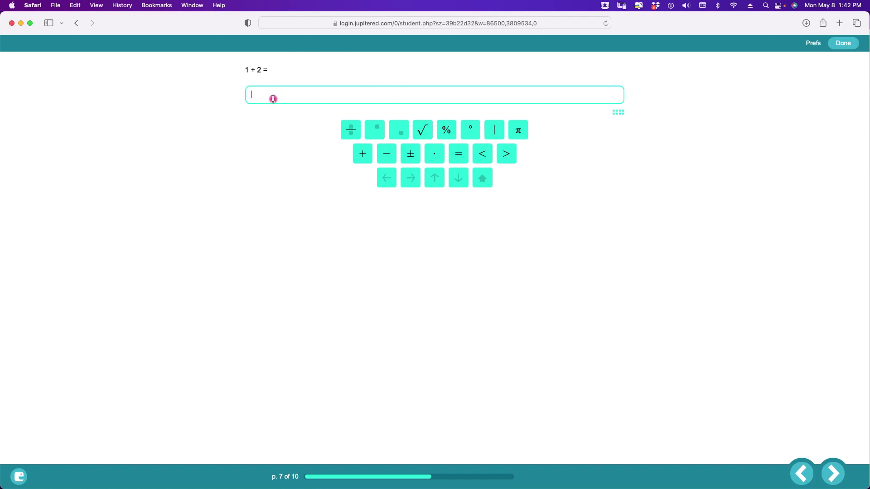
pyautogui.write('3')
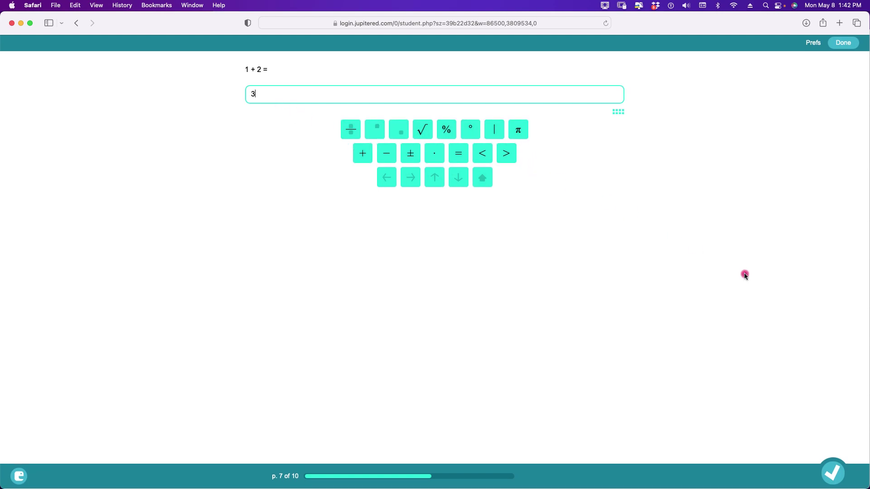
pyautogui.click(833, 470)
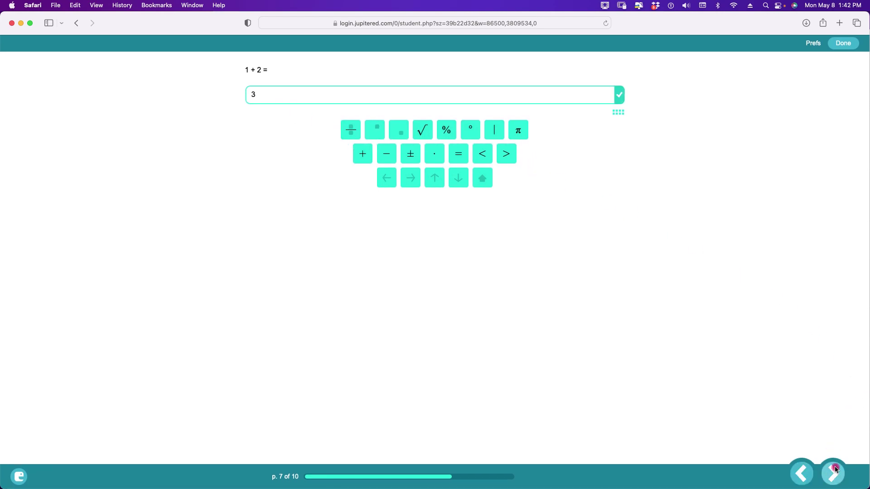
pyautogui.click(836, 468)
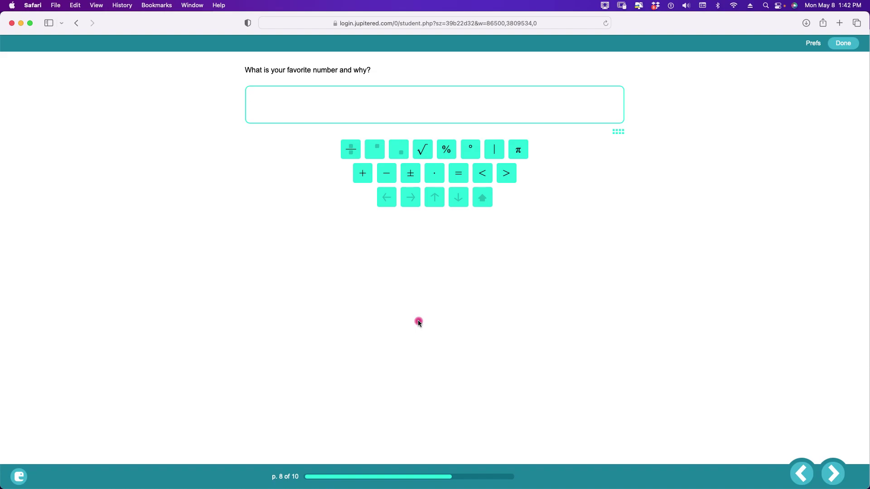
# - Begin the answer with 'My favorite number is' followed by the fraction 1/2
pyautogui.write('My favorite number is')
pyautogui.click(352, 154)
pyautogui.write('1')
pyautogui.press('Down')
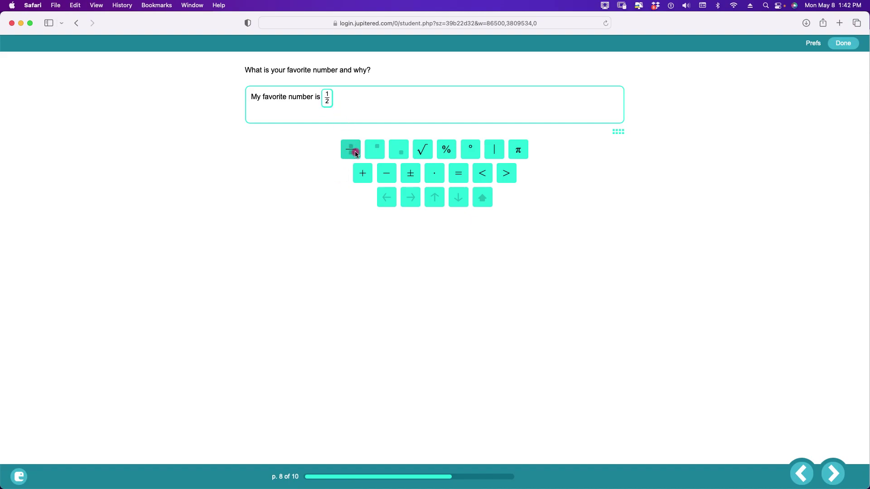
pyautogui.click(353, 100)
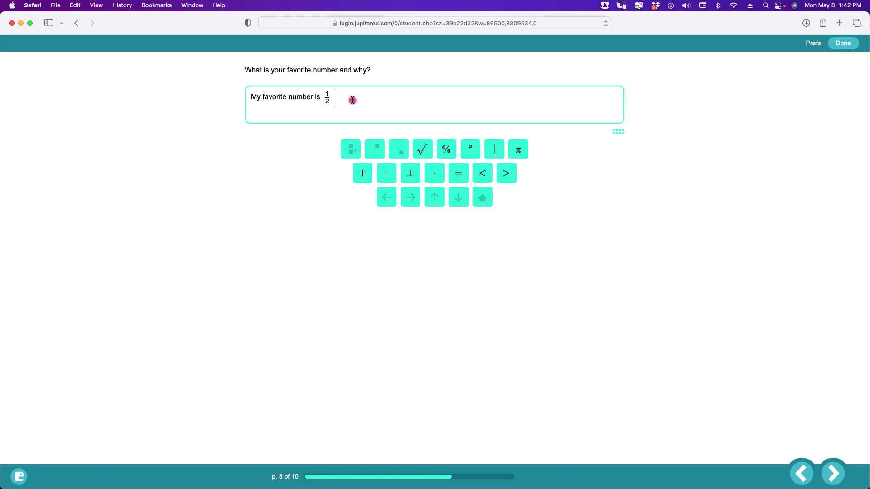
pyautogui.write('.')
pyautogui.press('BackSpace')
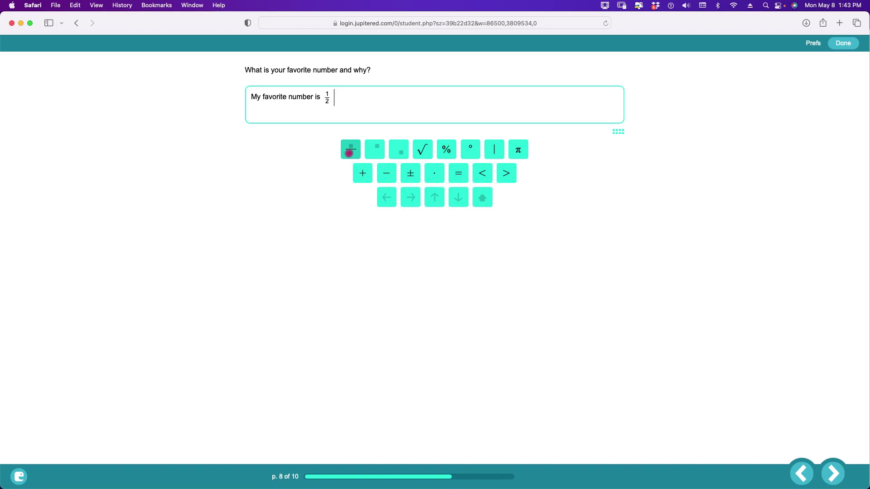
pyautogui.write('and 3')
# - Continue with 'and 3²', entering 2 as a superscript exponent
pyautogui.click(378, 150)
pyautogui.write('2')
pyautogui.click(375, 99)
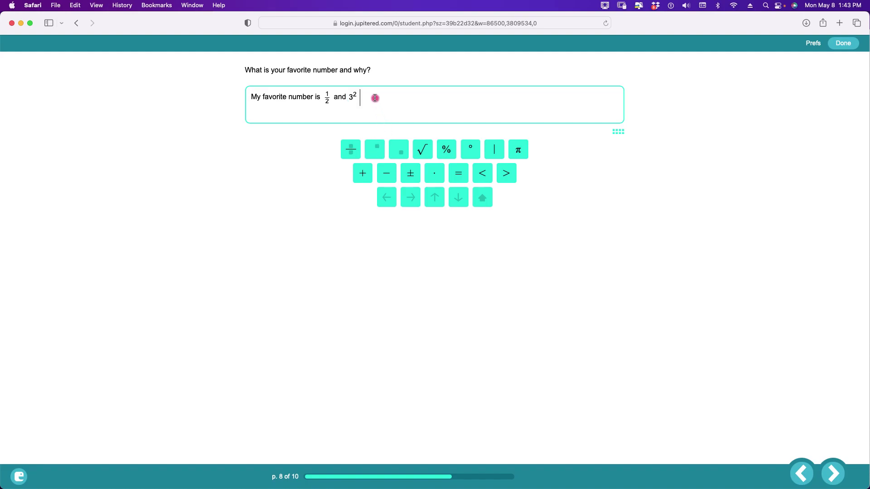
pyautogui.write('and')
# - Finish with 'and √4 and 5π.' using the square-root and π keys
pyautogui.click(425, 150)
pyautogui.write('4')
pyautogui.click(411, 96)
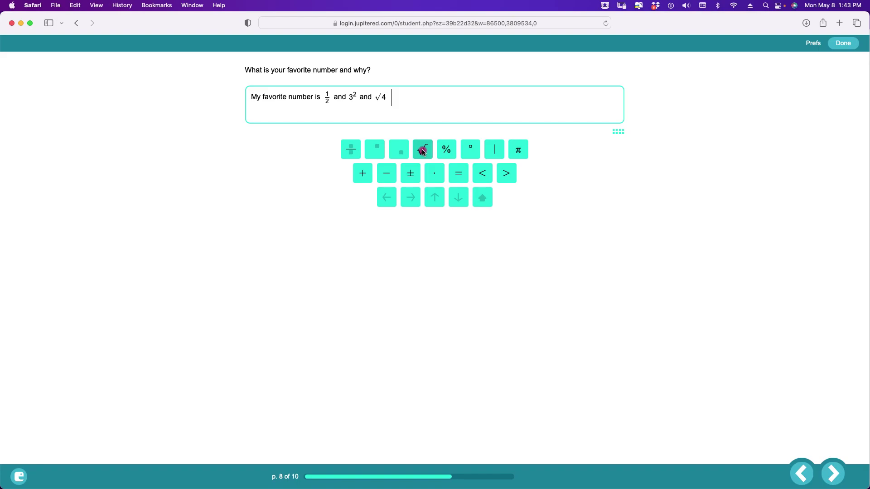
pyautogui.write('and 5')
pyautogui.click(508, 144)
pyautogui.write('.')
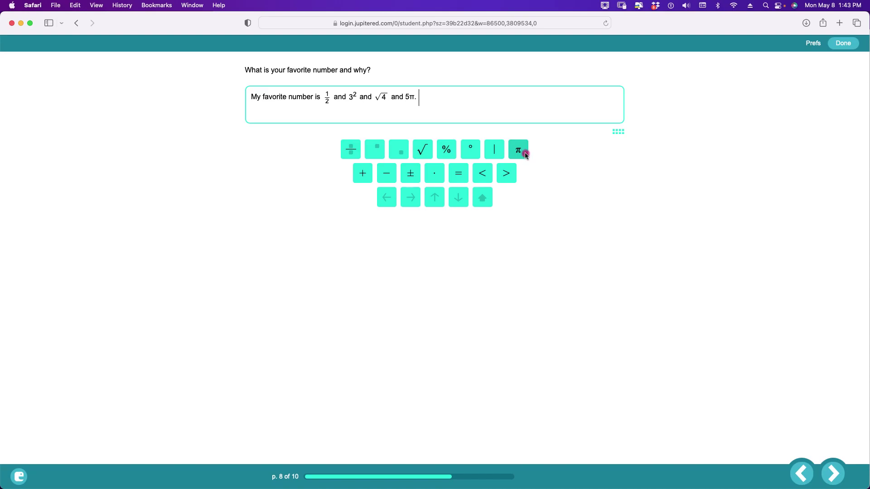
# - Replace the final period with 'because I think they are cute!' and advance to page 9
pyautogui.click(434, 96)
pyautogui.press('BackSpace')
pyautogui.write('because I think they are cute!')
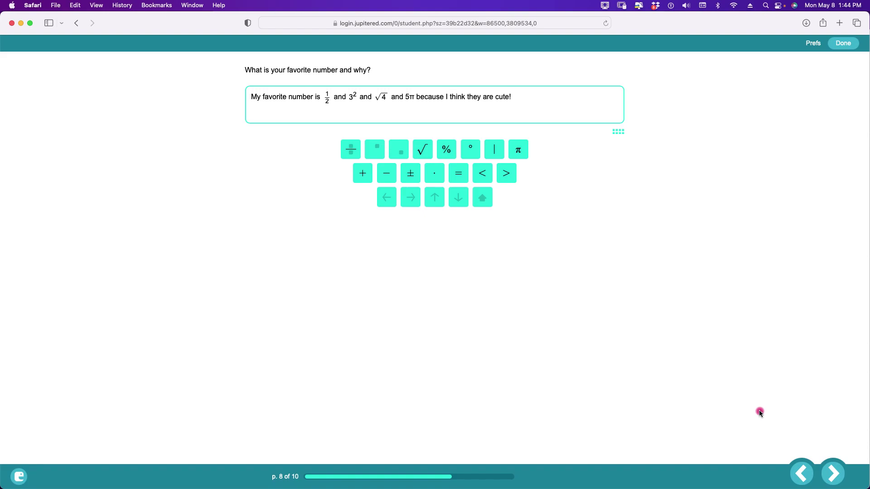
pyautogui.click(834, 467)
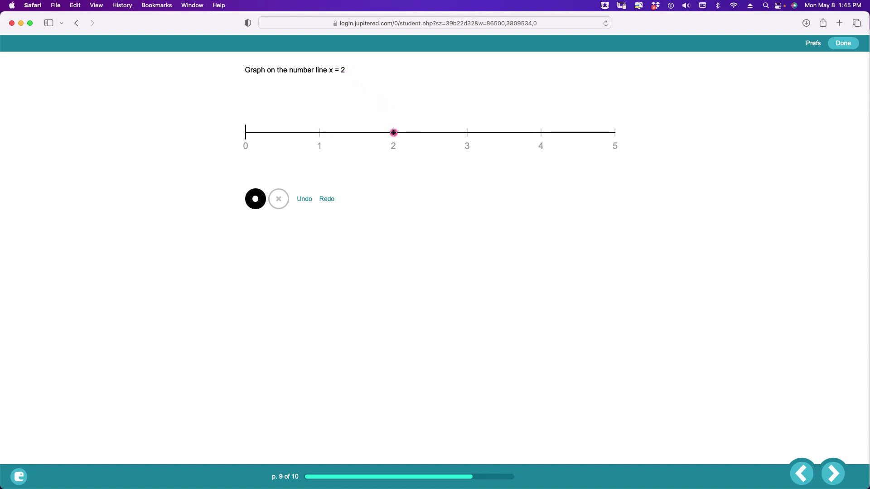
# - Plot a point at 2 on the number line and advance to the final grid question
pyautogui.click(393, 133)
pyautogui.click(833, 473)
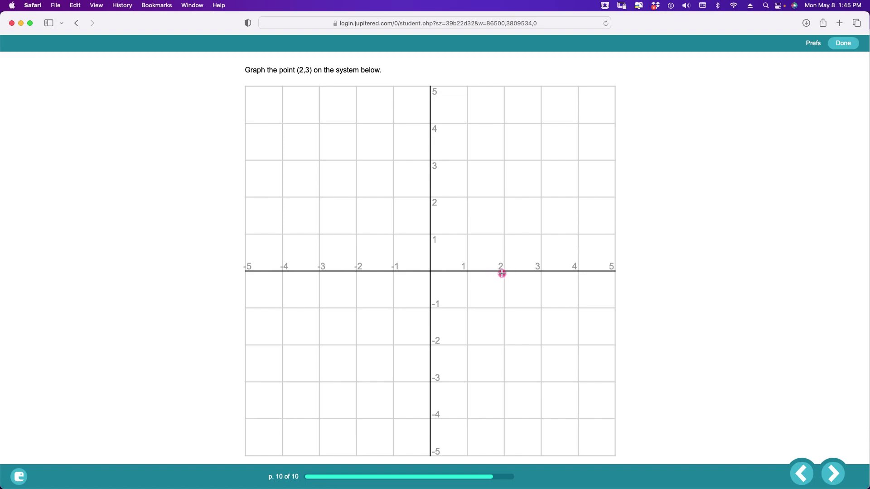
# - Plot (2,3), draw a double-arrowed diagonal line through (0,3), and scribble freehand loops below it
pyautogui.click(503, 159)
pyautogui.moveTo(480, 115); pyautogui.dragTo(312, 260)
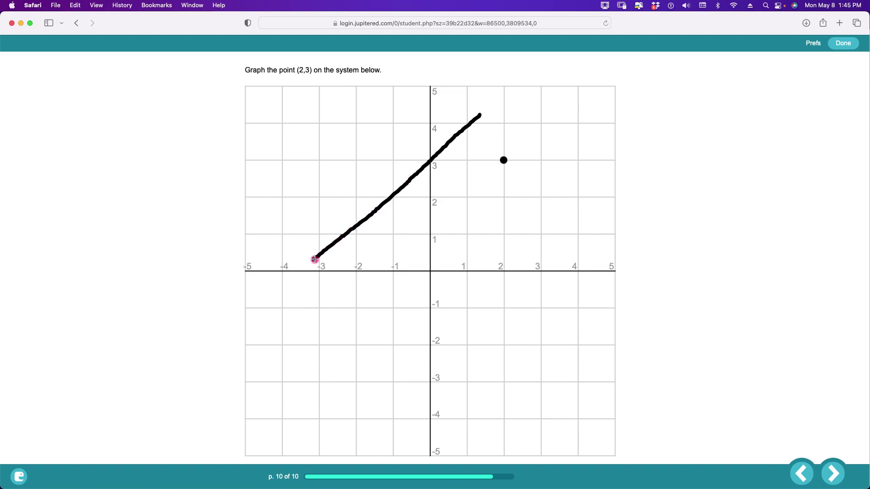
pyautogui.moveTo(482, 116)
pyautogui.mouseDown()
pyautogui.moveTo(458, 116)
pyautogui.moveTo(476, 139)
pyautogui.mouseUp()
pyautogui.moveTo(312, 246)
pyautogui.mouseDown()
pyautogui.moveTo(313, 264)
pyautogui.moveTo(323, 265)
pyautogui.mouseUp()
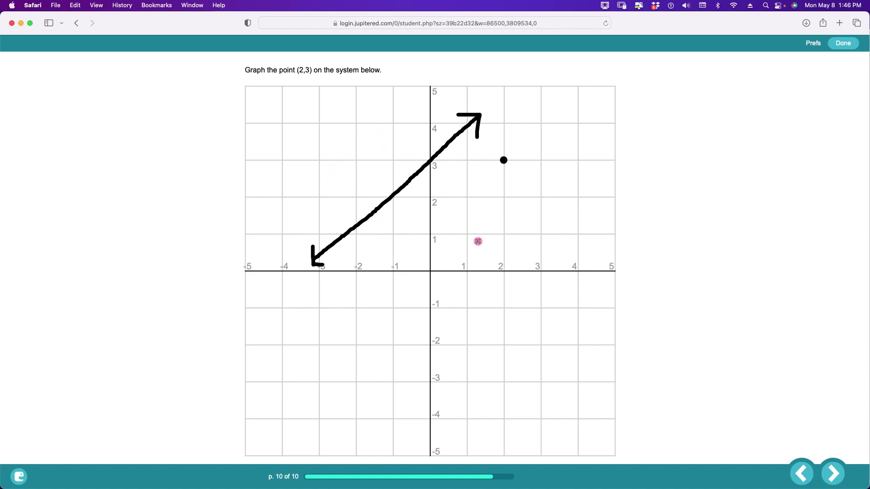
pyautogui.moveTo(478, 241)
pyautogui.mouseDown()
pyautogui.moveTo(401, 305)
pyautogui.moveTo(416, 369)
pyautogui.moveTo(477, 289)
pyautogui.moveTo(507, 385)
pyautogui.moveTo(352, 365)
pyautogui.moveTo(498, 230)
pyautogui.moveTo(478, 420)
pyautogui.moveTo(514, 188)
pyautogui.moveTo(405, 349)
pyautogui.moveTo(395, 350)
pyautogui.mouseUp()
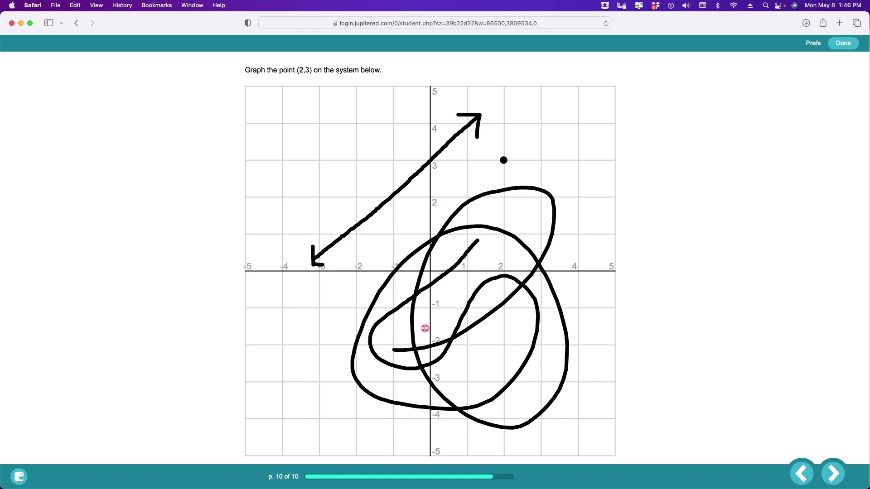
pyautogui.scroll(-2, 424, 328)
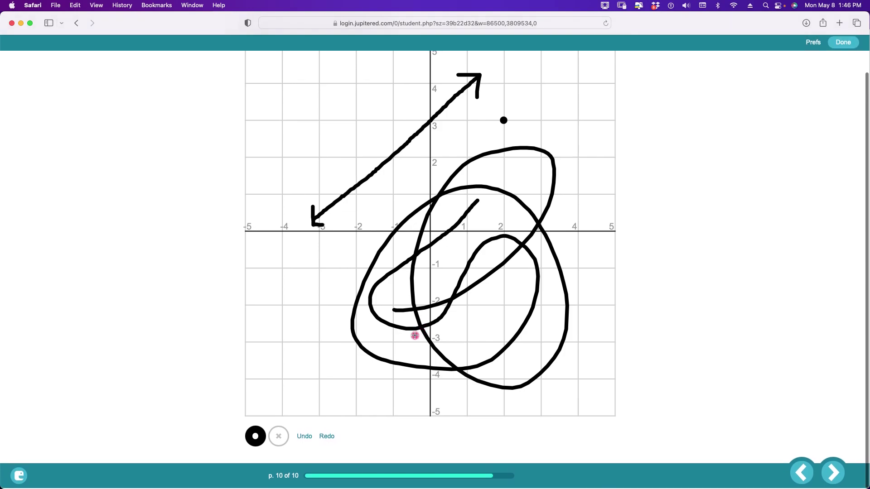
# - Undo the loops, arrowheads and diagonal line, then redo the line and its arrowheads
pyautogui.click(306, 438)
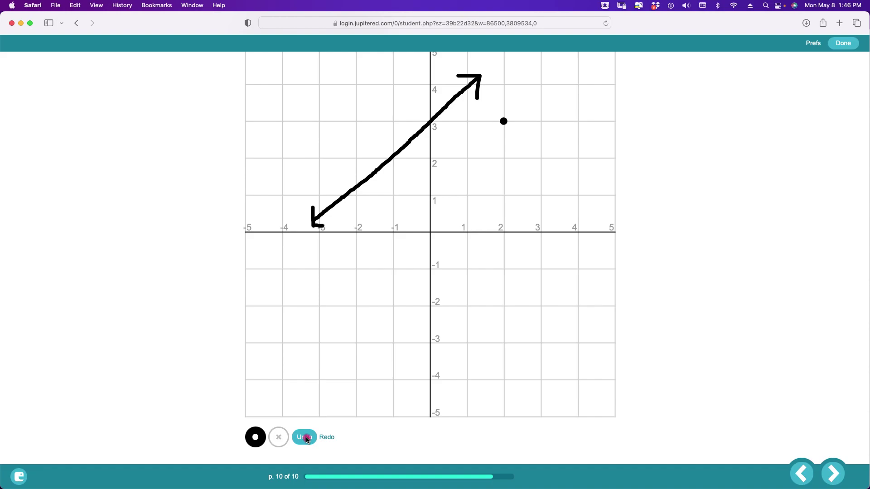
pyautogui.click(306, 438)
pyautogui.click(306, 438)
pyautogui.click(306, 438)
pyautogui.click(306, 438)
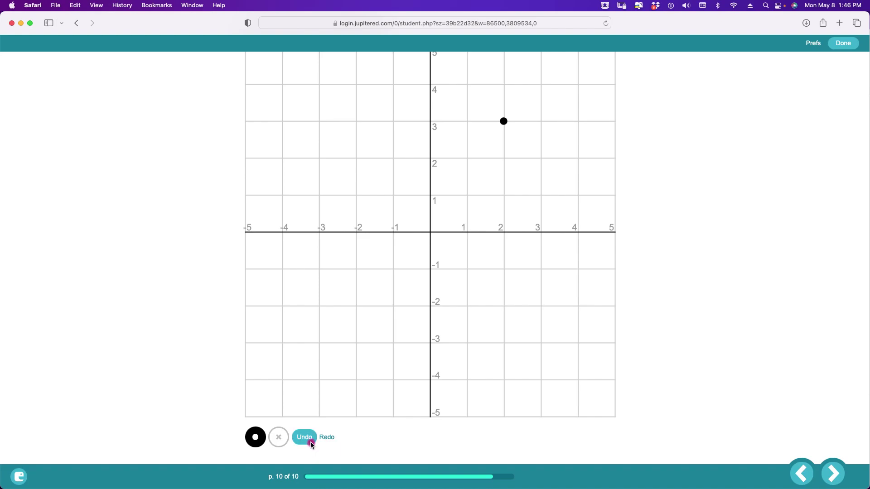
pyautogui.click(330, 439)
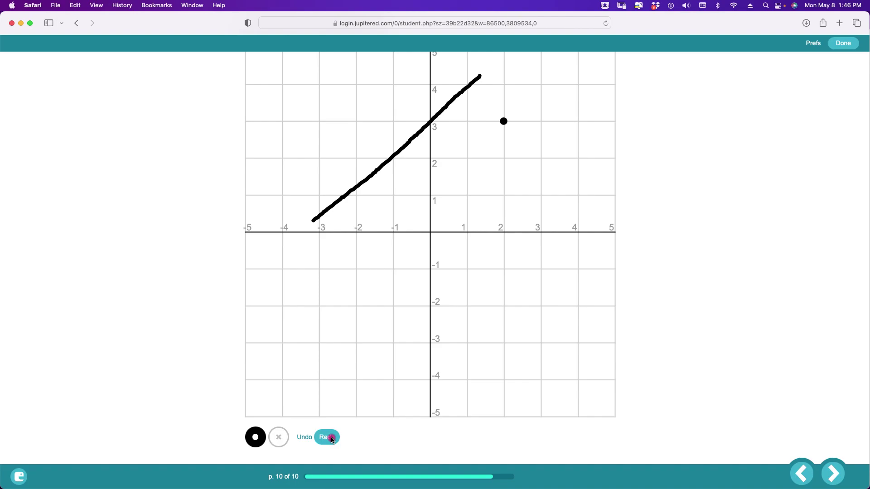
pyautogui.click(331, 438)
pyautogui.click(331, 439)
pyautogui.click(331, 439)
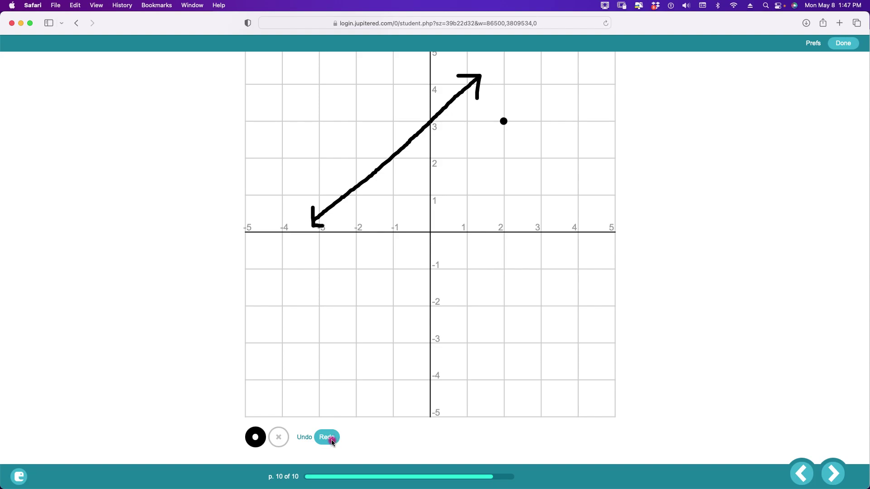
# - Undo the arrowhead strokes and the diagonal line again, plus one more drawing step
pyautogui.click(304, 442)
pyautogui.click(305, 442)
pyautogui.click(304, 442)
pyautogui.click(304, 442)
pyautogui.click(304, 442)
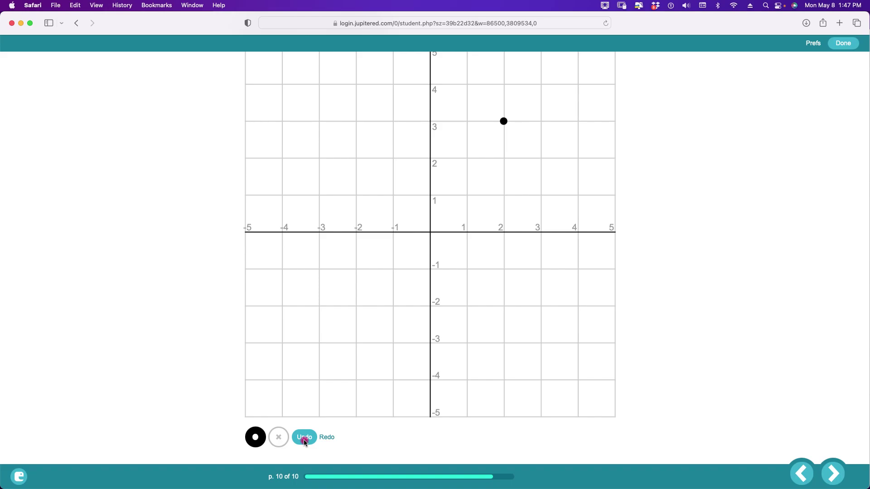
pyautogui.click(278, 440)
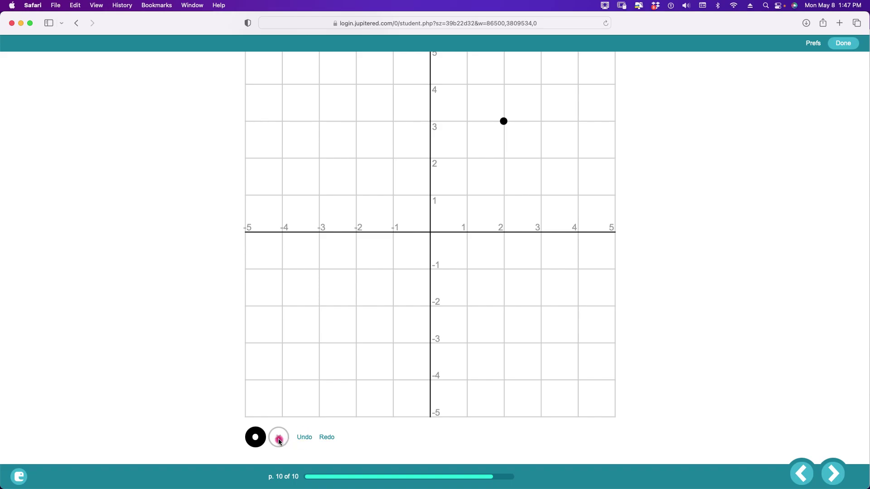
# - Erase the plotted point at (2,3) with the × eraser tool
pyautogui.click(504, 144)
pyautogui.click(504, 121)
pyautogui.scroll(2, 505, 147)
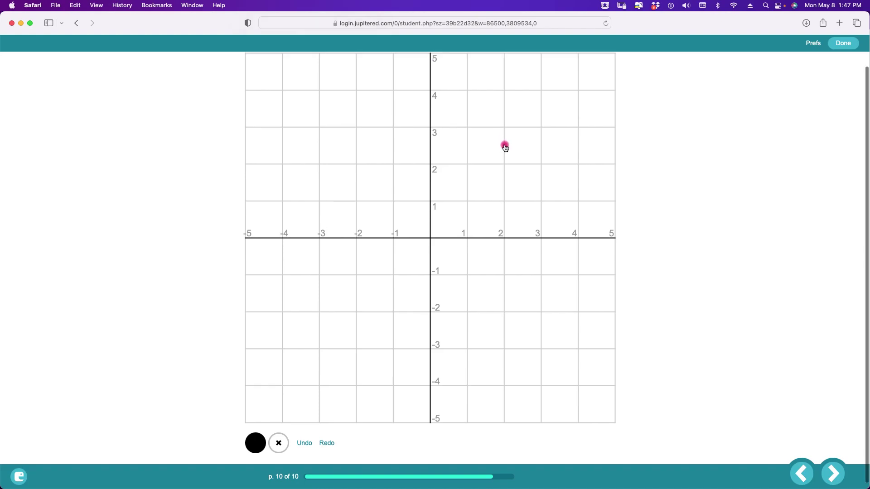
pyautogui.scroll(-1, 505, 148)
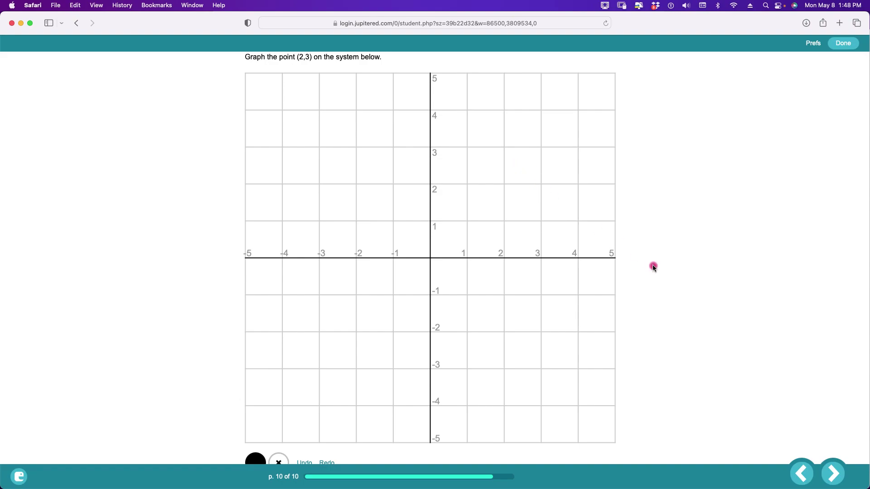
pyautogui.click(834, 465)
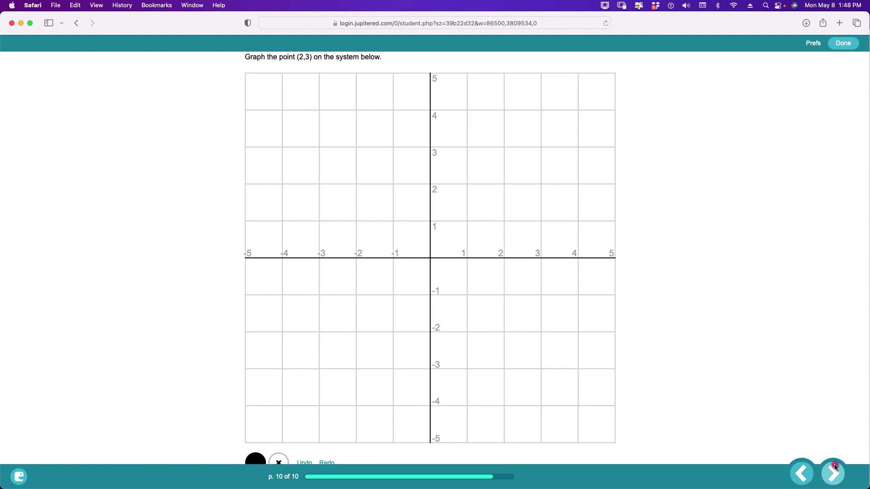
pyautogui.click(834, 465)
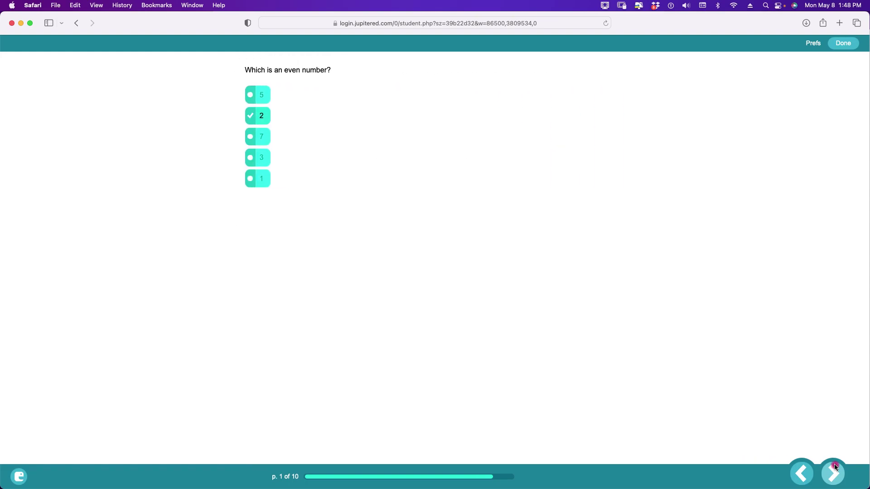
pyautogui.click(835, 465)
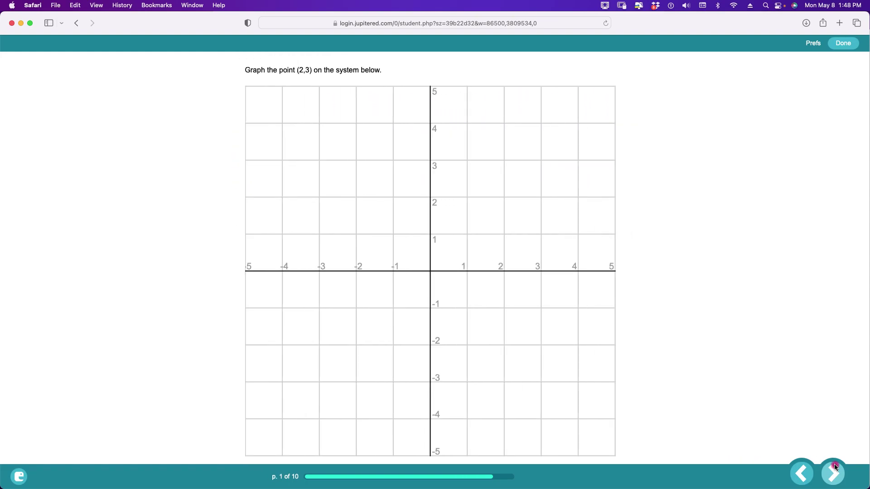
pyautogui.click(835, 465)
pyautogui.click(835, 466)
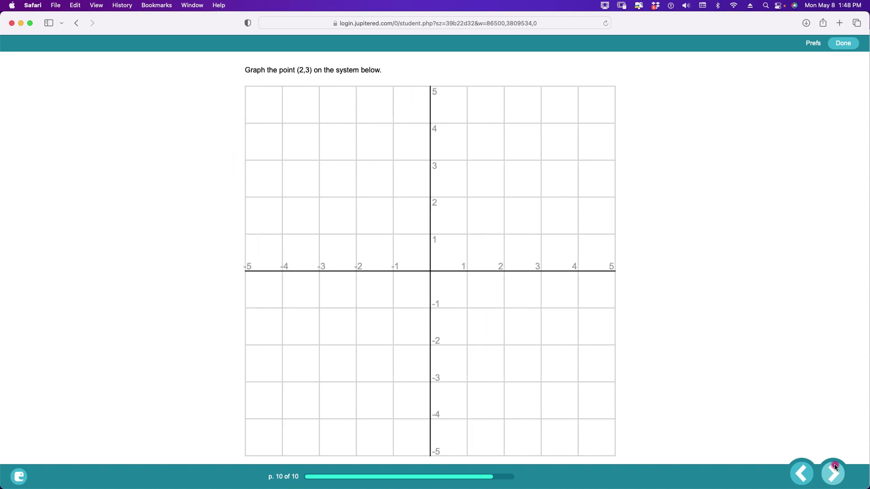
pyautogui.click(804, 466)
pyautogui.click(805, 466)
pyautogui.click(805, 467)
pyautogui.click(805, 467)
pyautogui.click(805, 467)
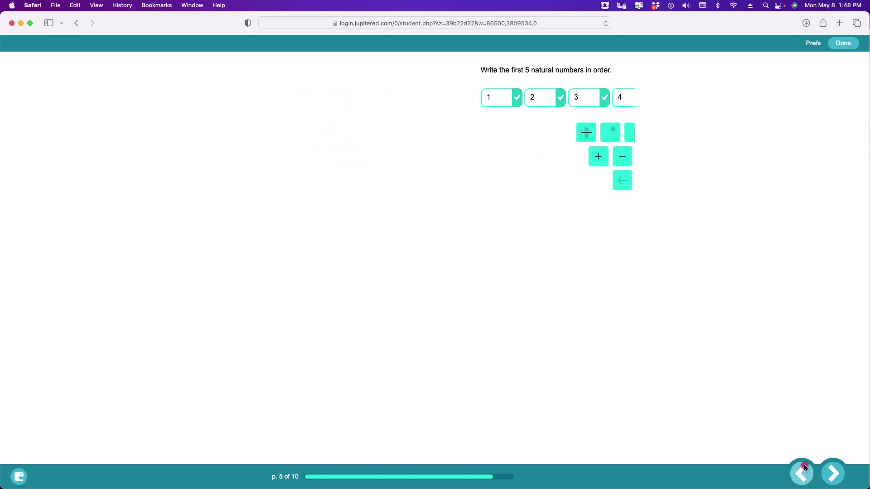
pyautogui.click(805, 466)
pyautogui.click(804, 466)
pyautogui.click(804, 466)
pyautogui.click(804, 465)
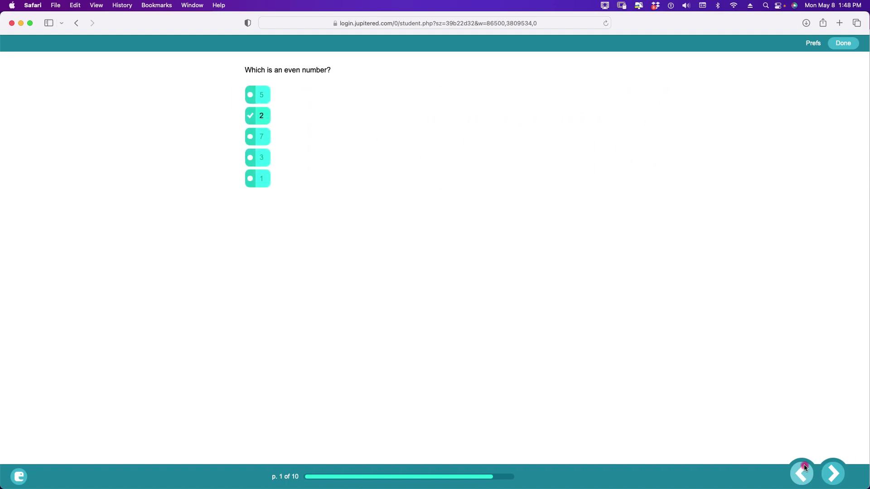
pyautogui.click(833, 467)
pyautogui.click(832, 467)
pyautogui.click(832, 467)
pyautogui.click(833, 467)
pyautogui.click(832, 467)
pyautogui.click(833, 467)
pyautogui.click(833, 467)
pyautogui.click(833, 467)
pyautogui.click(833, 467)
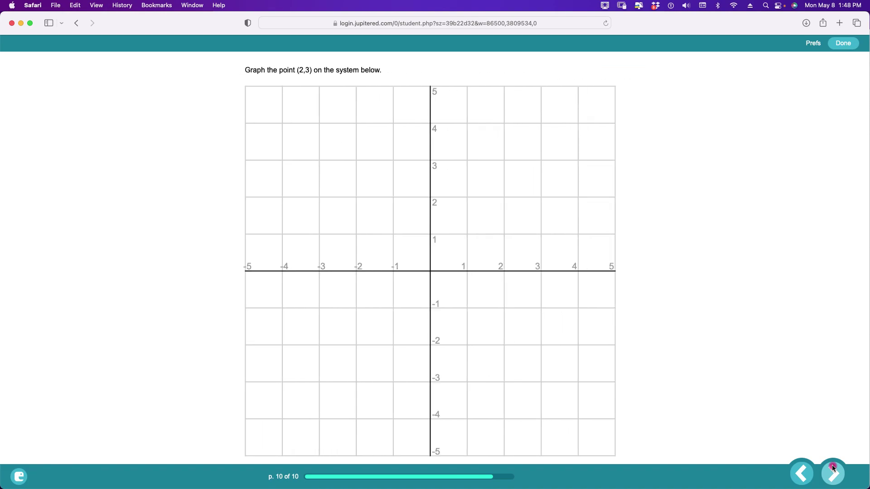
pyautogui.click(832, 467)
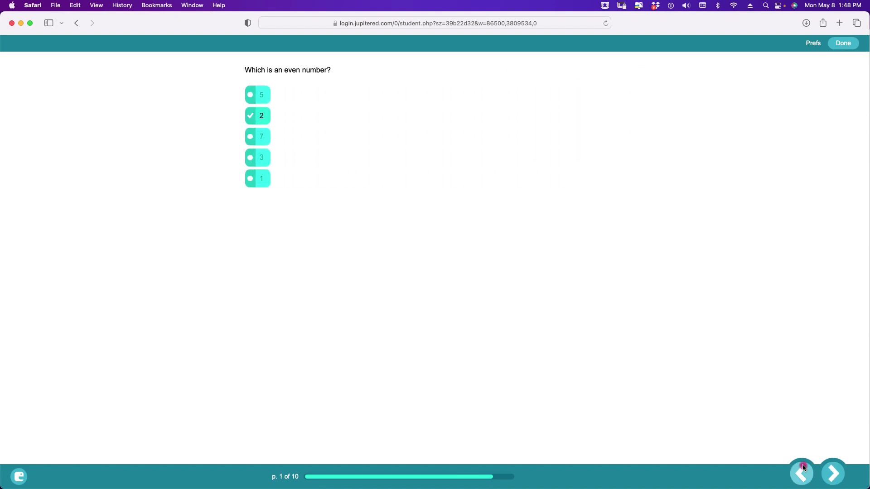
pyautogui.click(837, 470)
pyautogui.click(837, 467)
pyautogui.click(838, 467)
pyautogui.click(837, 467)
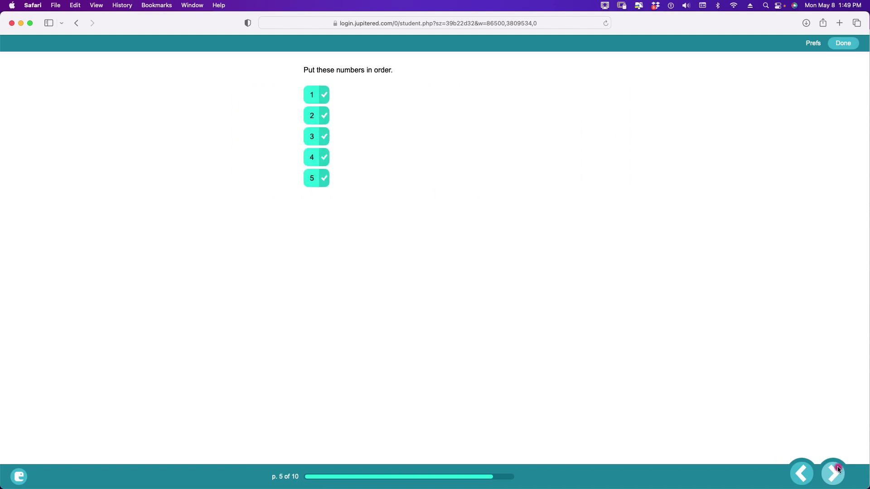
pyautogui.click(837, 467)
pyautogui.click(837, 467)
pyautogui.click(837, 467)
pyautogui.click(838, 467)
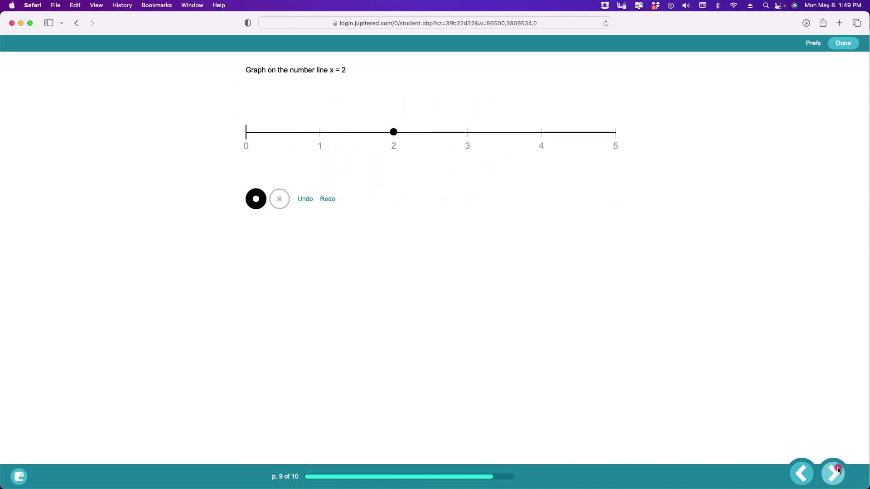
pyautogui.click(837, 467)
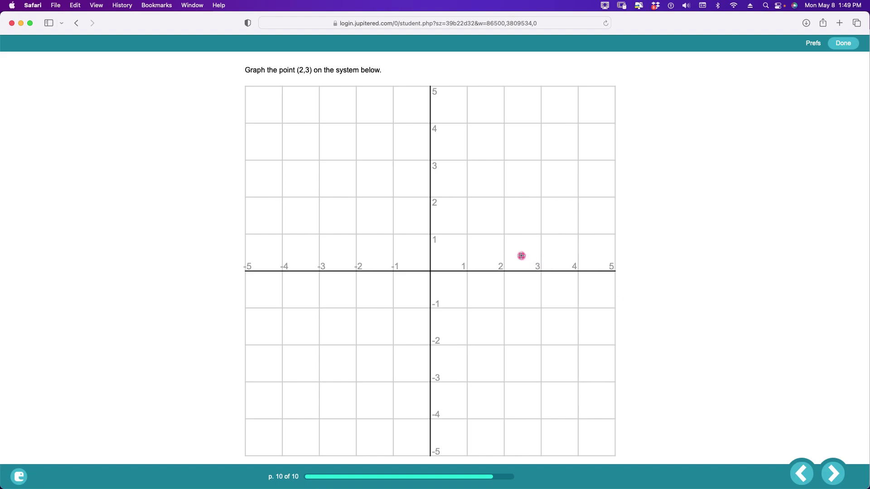
# - Plot the point (2,3), then finish with Done and Turn In Now
pyautogui.click(503, 160)
pyautogui.click(843, 46)
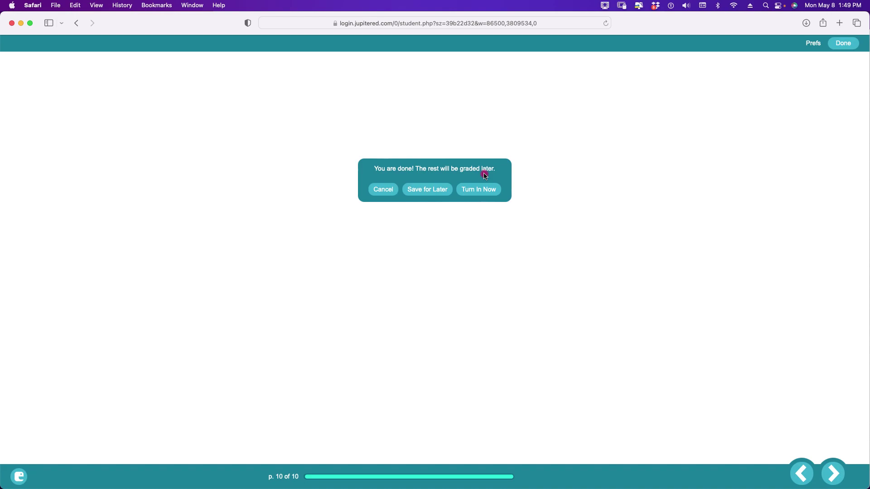
pyautogui.click(486, 190)
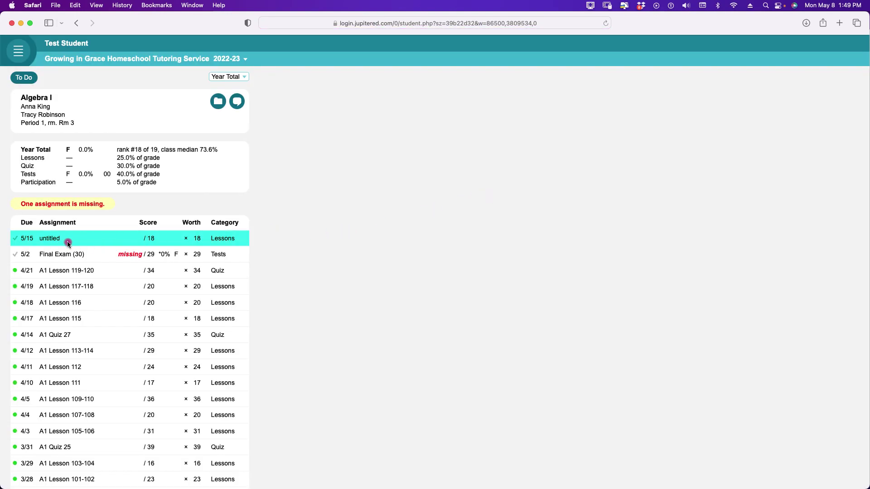
# - Open the untitled assignment's details and view its questions
pyautogui.click(55, 242)
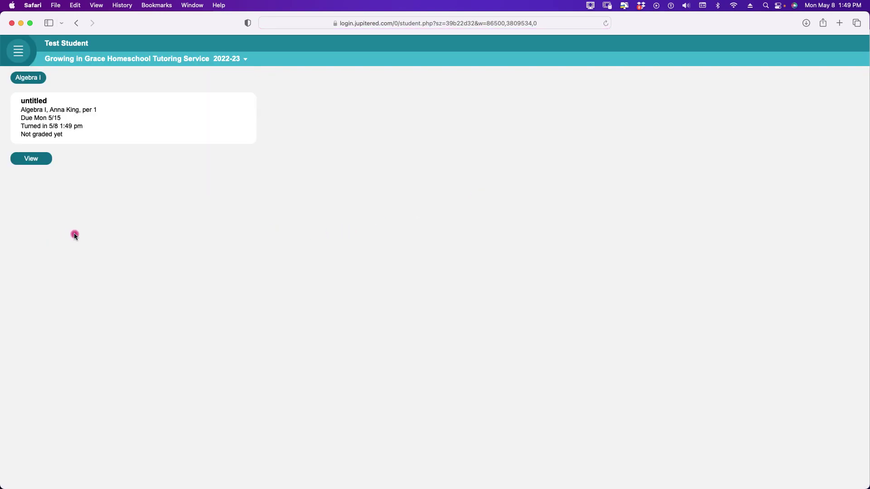
pyautogui.click(38, 162)
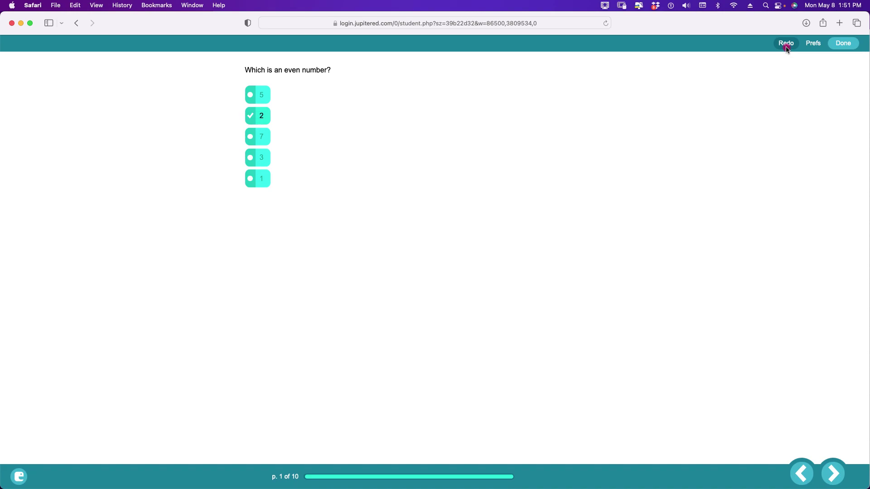
# - Redo the turned-in lesson, choosing Unlock to keep the existing answers
pyautogui.click(786, 44)
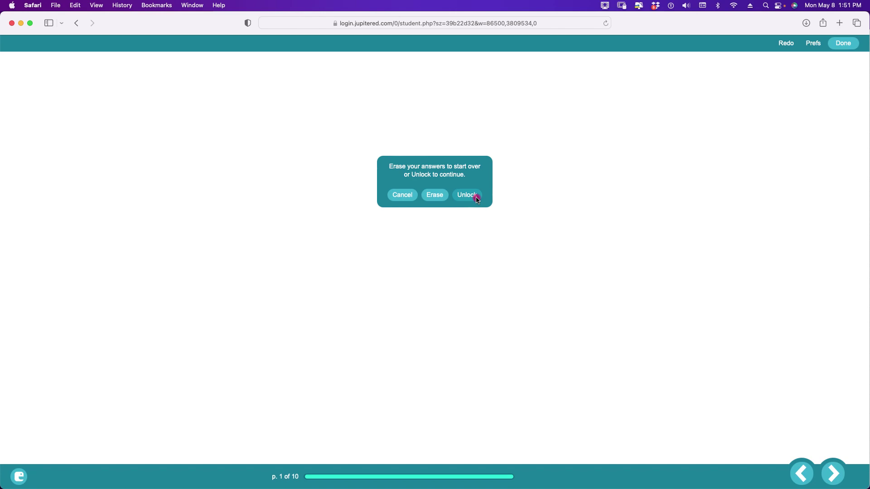
pyautogui.click(476, 200)
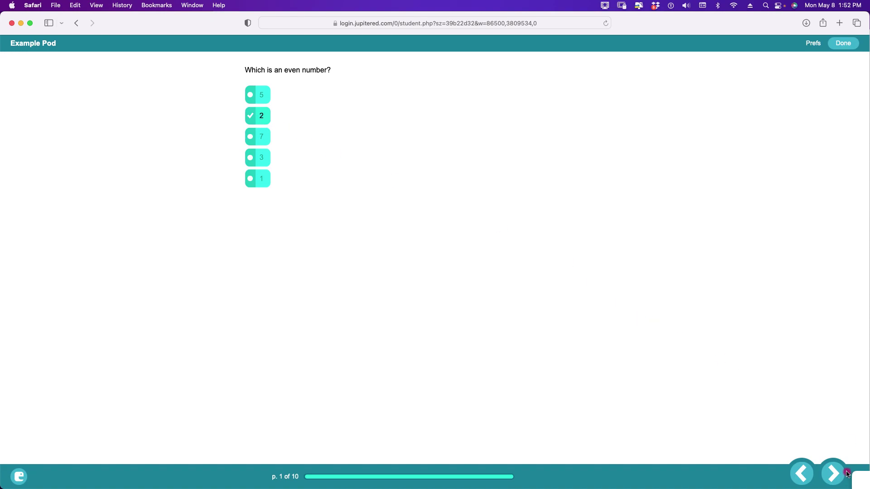
# - Page forward through questions 2–7, from odd numbers to the 1 + 2 = question
pyautogui.click(832, 473)
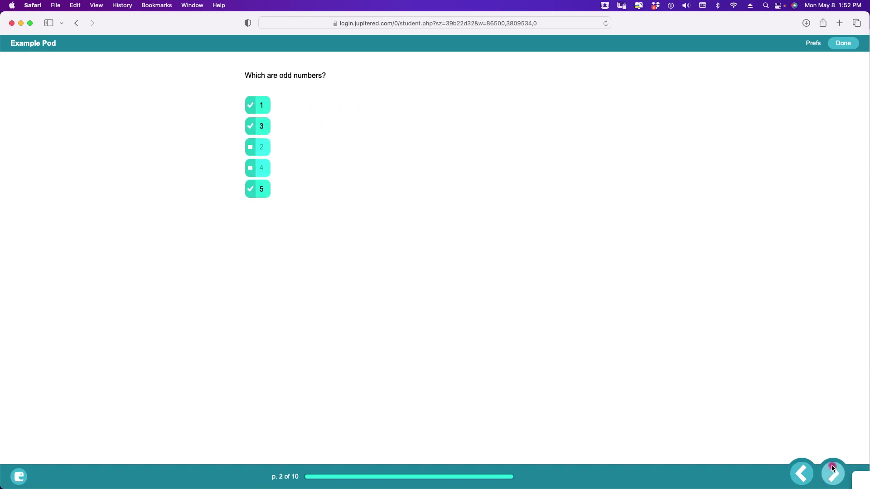
pyautogui.click(832, 473)
pyautogui.click(832, 473)
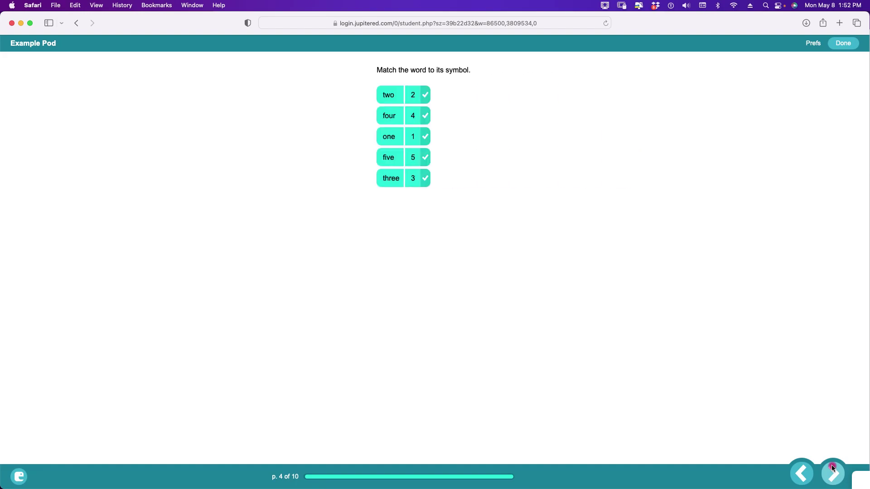
pyautogui.click(833, 471)
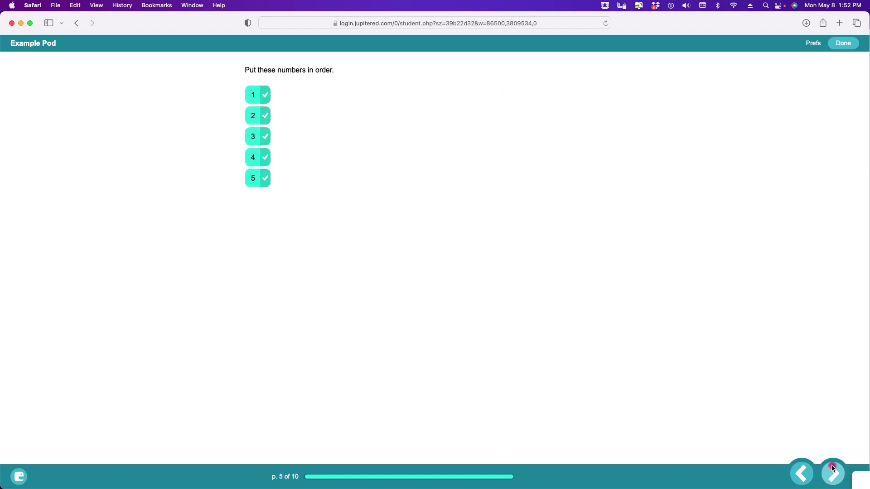
pyautogui.click(833, 471)
pyautogui.click(832, 470)
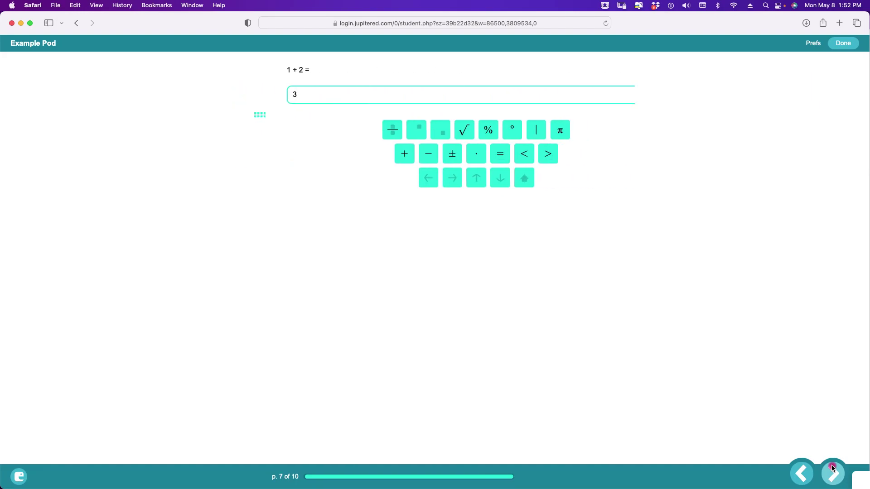
# - Turn the lesson in now and open the untitled assignment's details
pyautogui.click(841, 44)
pyautogui.click(489, 194)
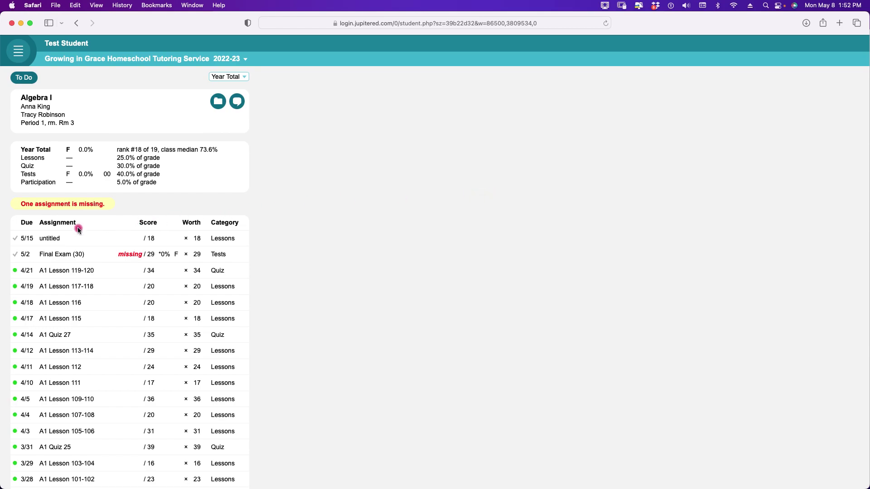
pyautogui.click(55, 239)
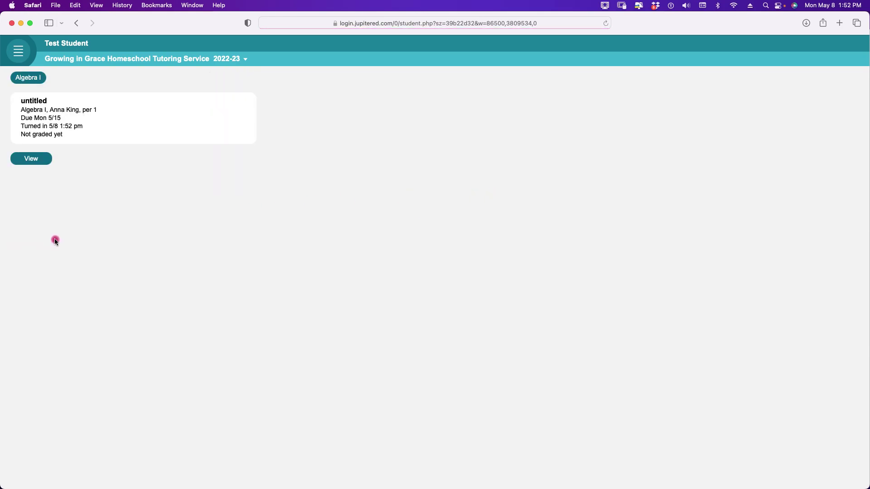
# - View the untitled lesson, choose Redo, and Erase the earlier answers
pyautogui.click(39, 164)
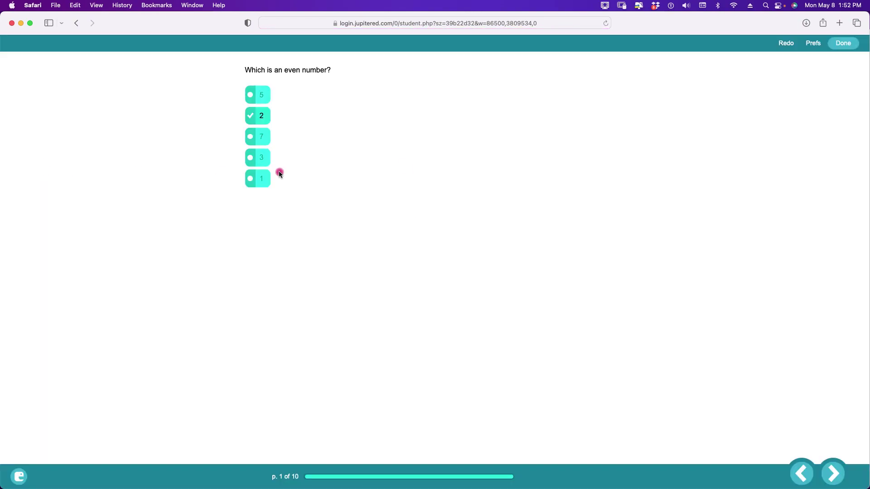
pyautogui.click(786, 45)
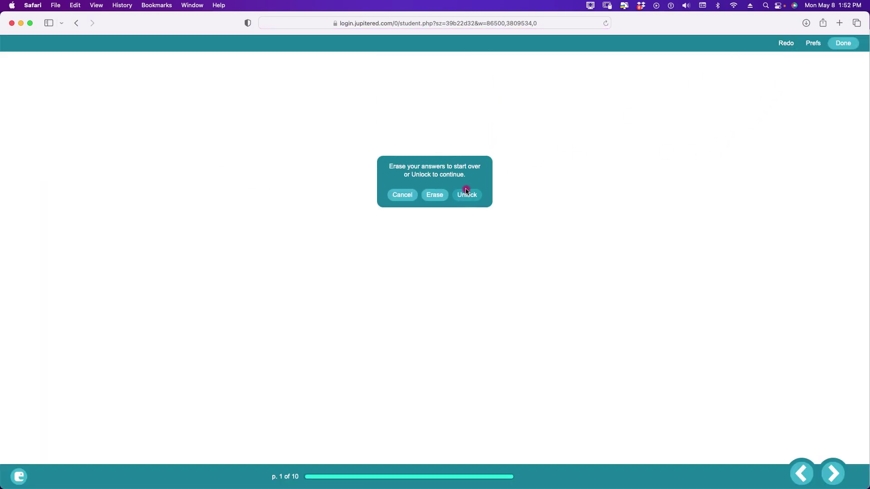
pyautogui.click(441, 200)
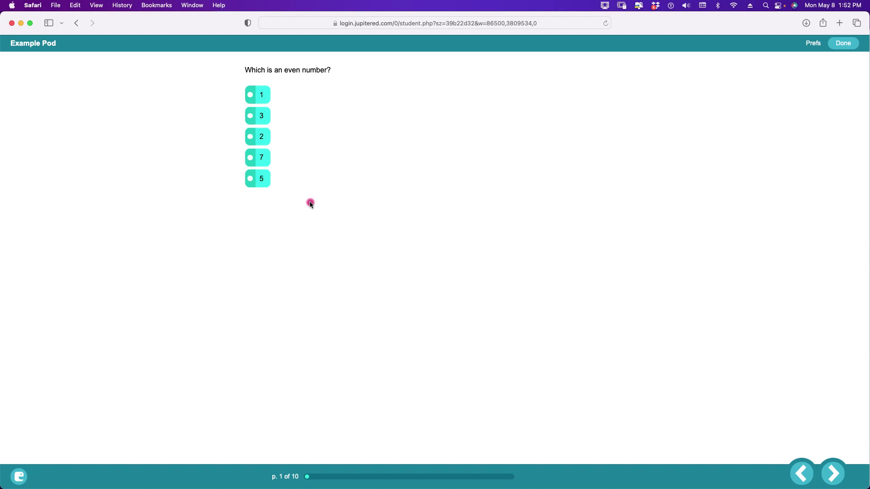
# - Choose 2 as the even number, then leave via Done and Finish Later
pyautogui.click(251, 139)
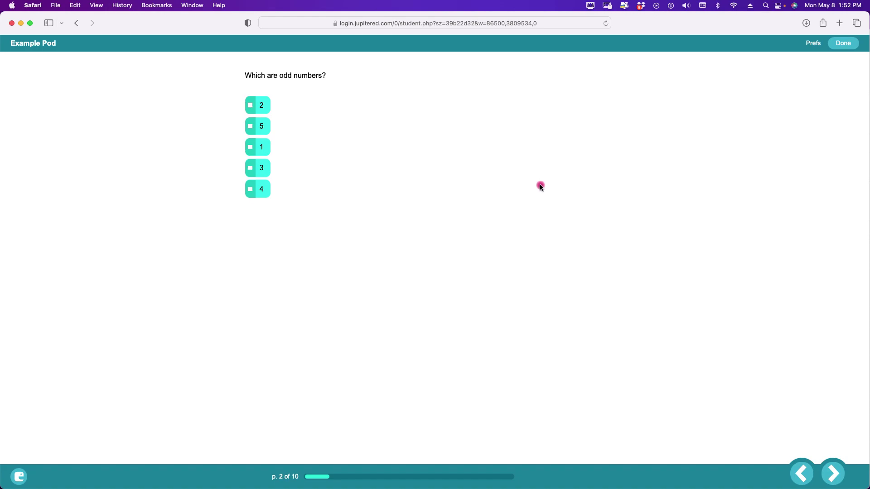
pyautogui.click(842, 44)
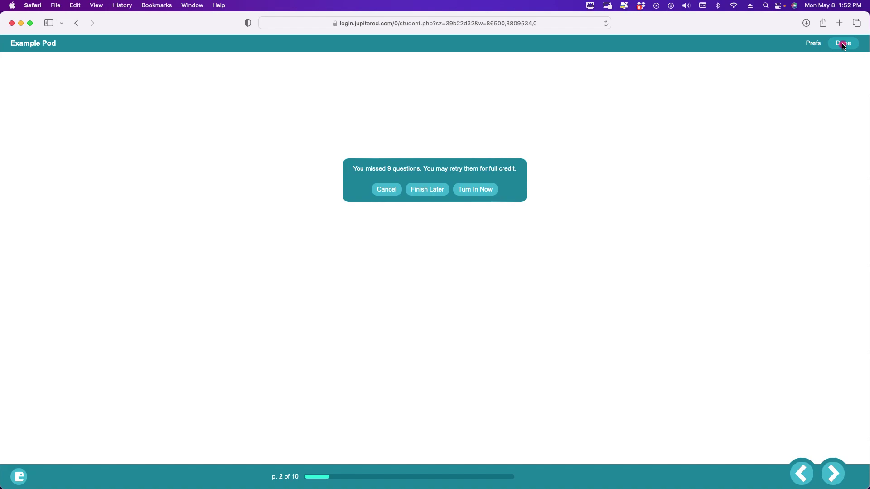
pyautogui.click(436, 189)
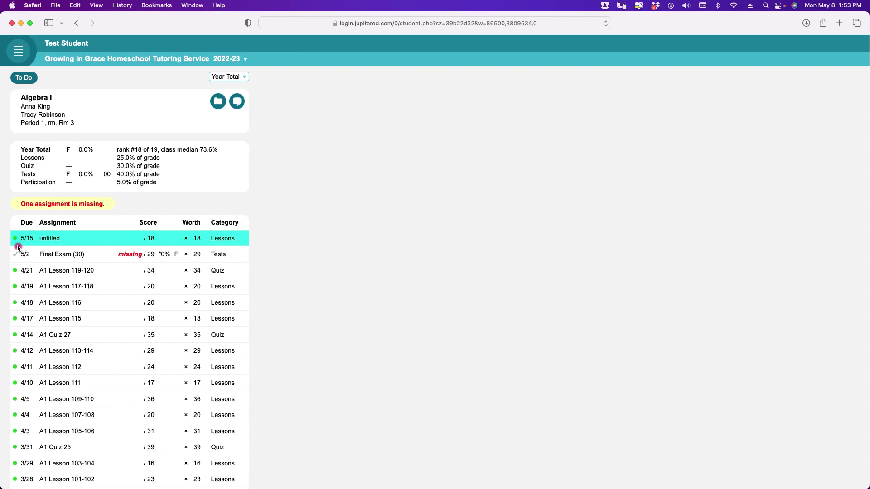
pyautogui.scroll(-5, 25, 247)
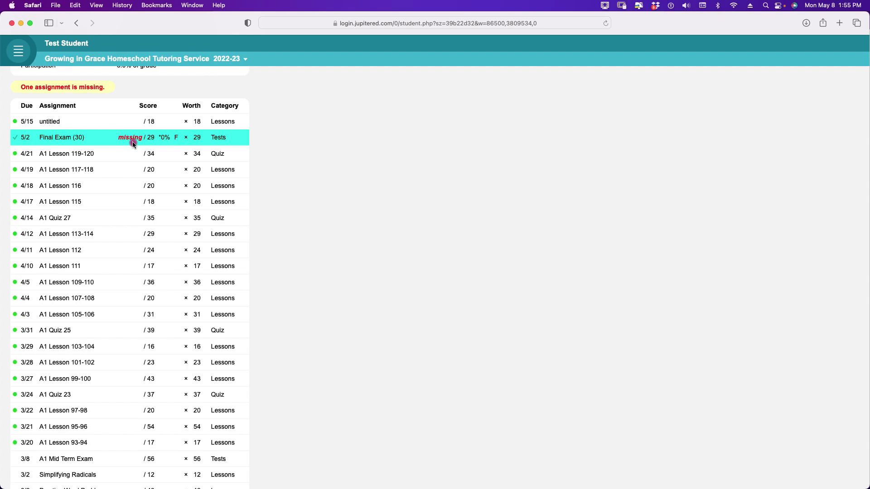
pyautogui.scroll(5, 448, 171)
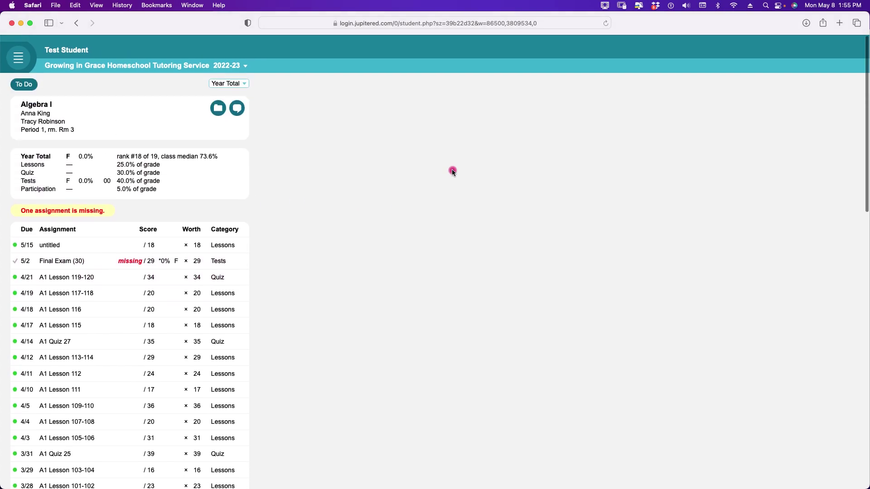
pyautogui.scroll(-1, 452, 171)
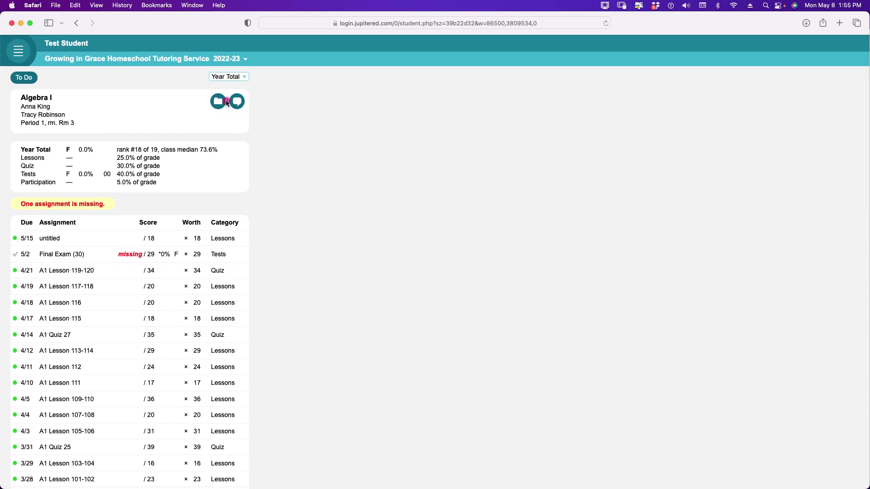
# - Check the US History grades and teacher posts, then open the Chemistry grades from To Do
pyautogui.click(24, 78)
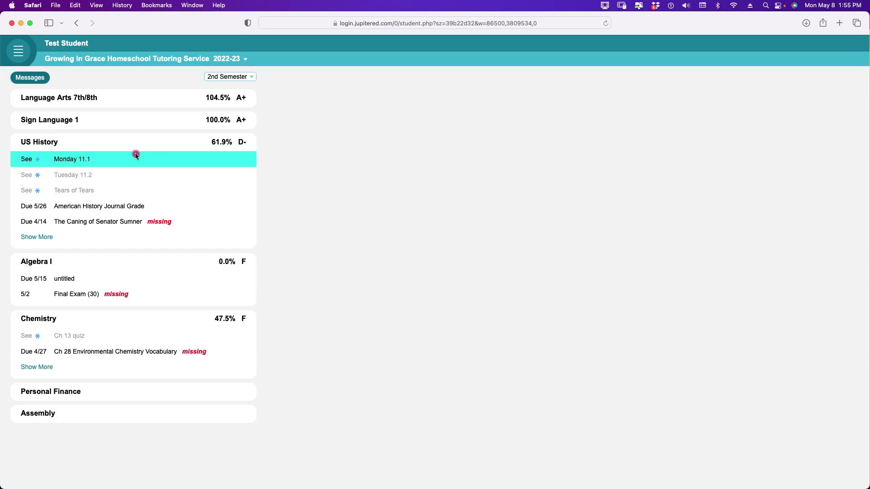
pyautogui.click(43, 142)
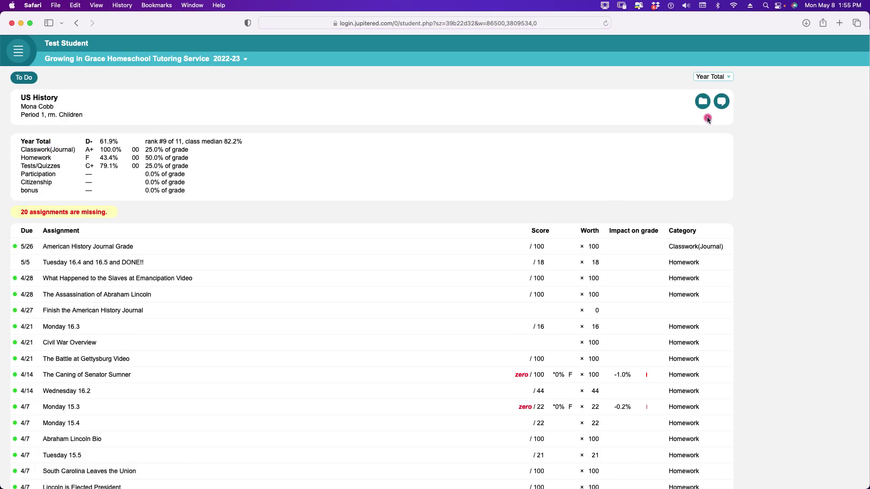
pyautogui.click(701, 102)
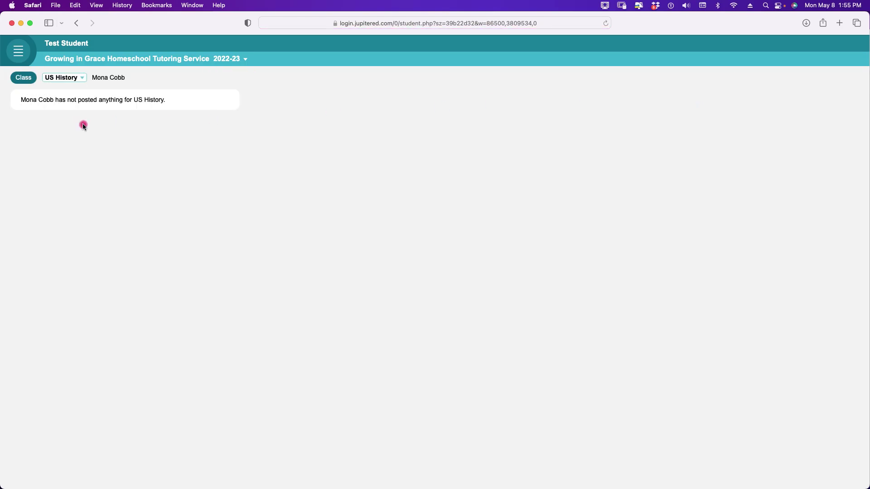
pyautogui.click(32, 82)
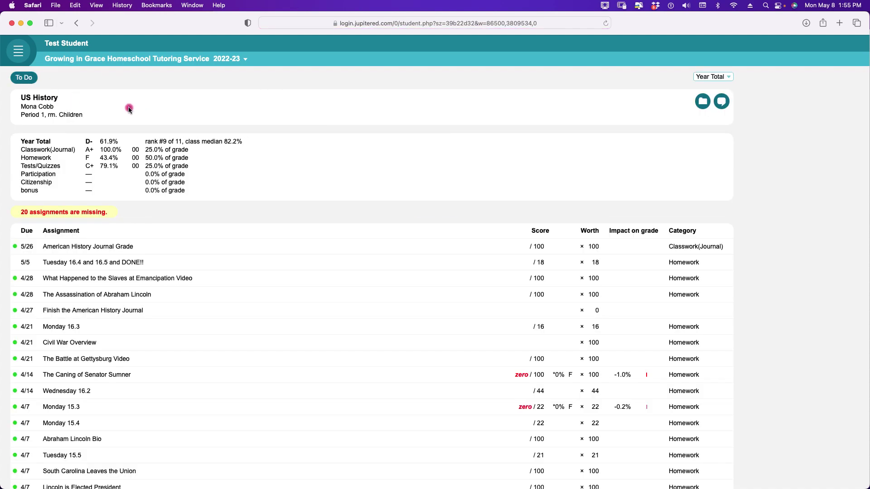
pyautogui.click(28, 80)
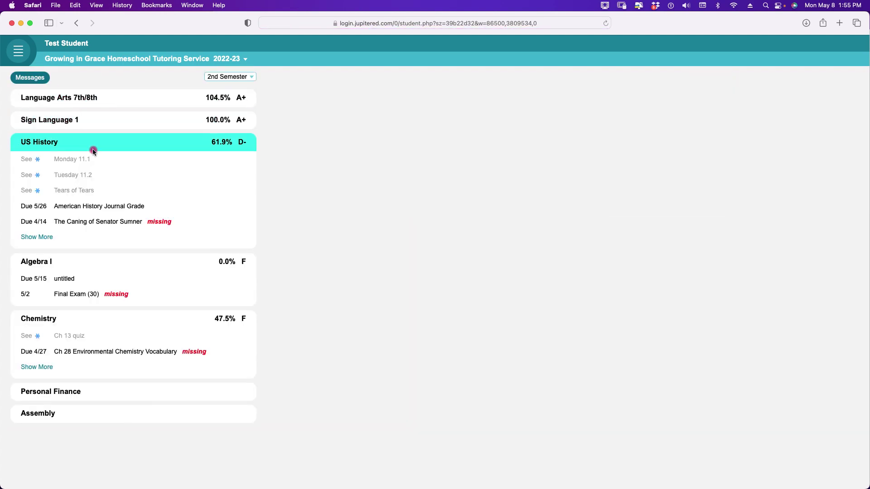
pyautogui.click(78, 320)
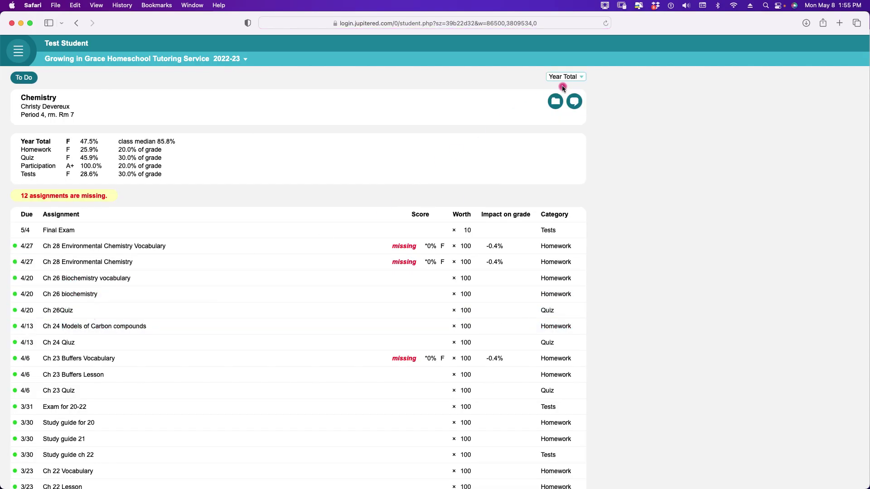
# - Read the Chemistry forum post, then go back through Class grades to To Do
pyautogui.click(555, 100)
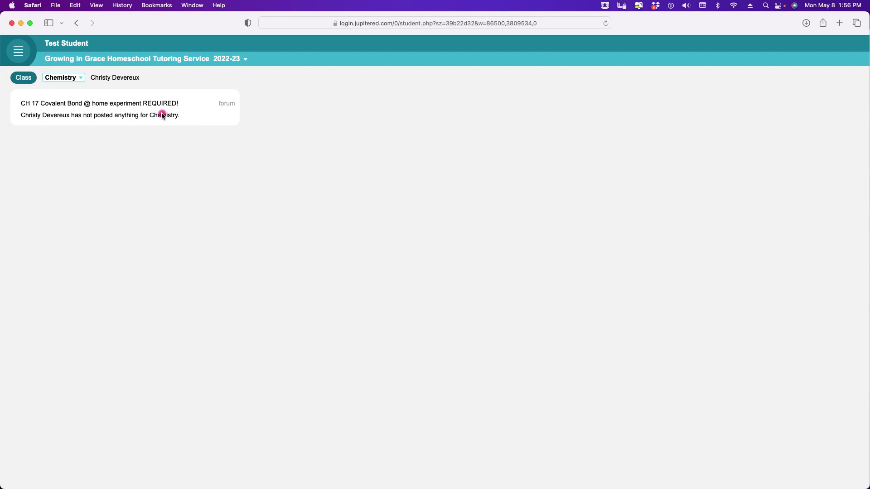
pyautogui.click(24, 77)
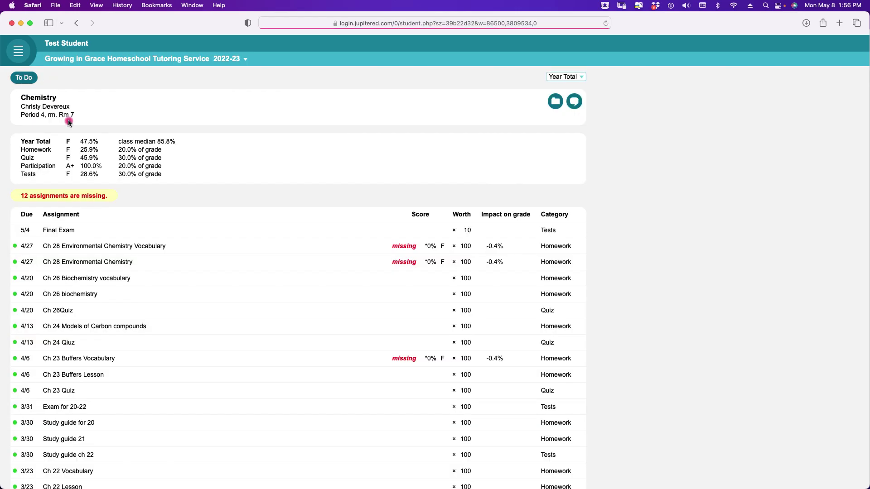
pyautogui.click(23, 78)
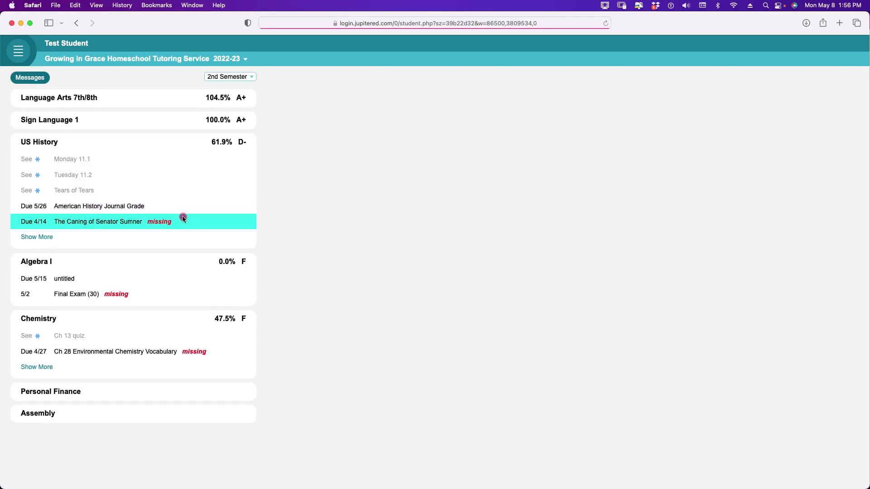
pyautogui.click(67, 392)
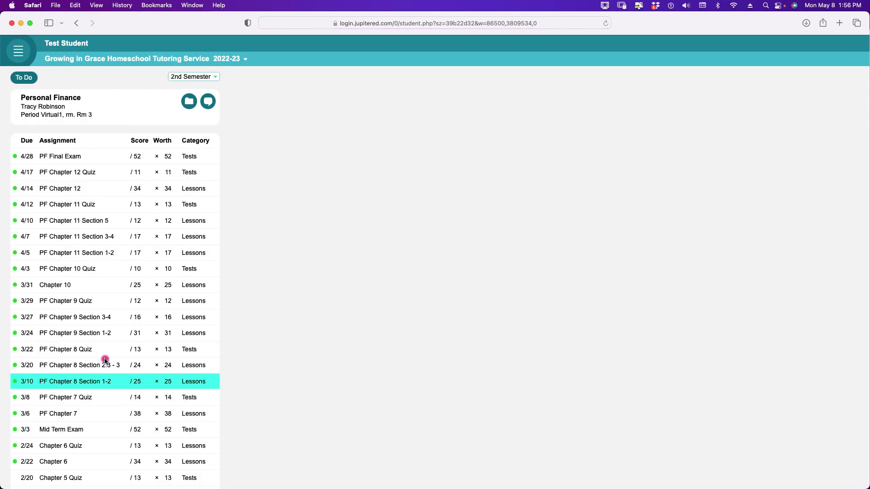
pyautogui.click(191, 102)
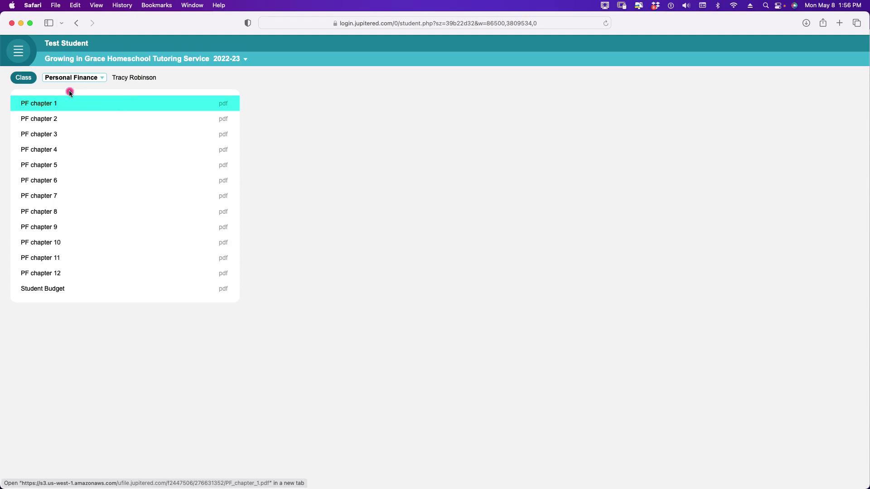
pyautogui.click(24, 78)
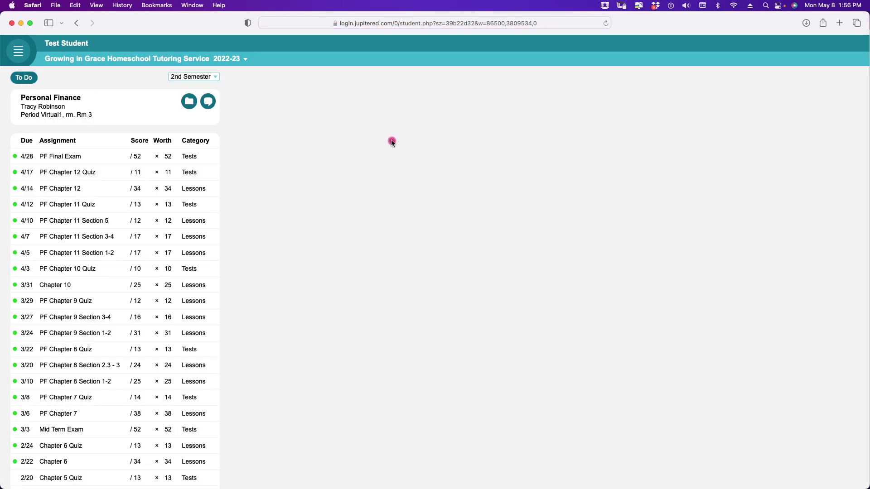
pyautogui.click(25, 77)
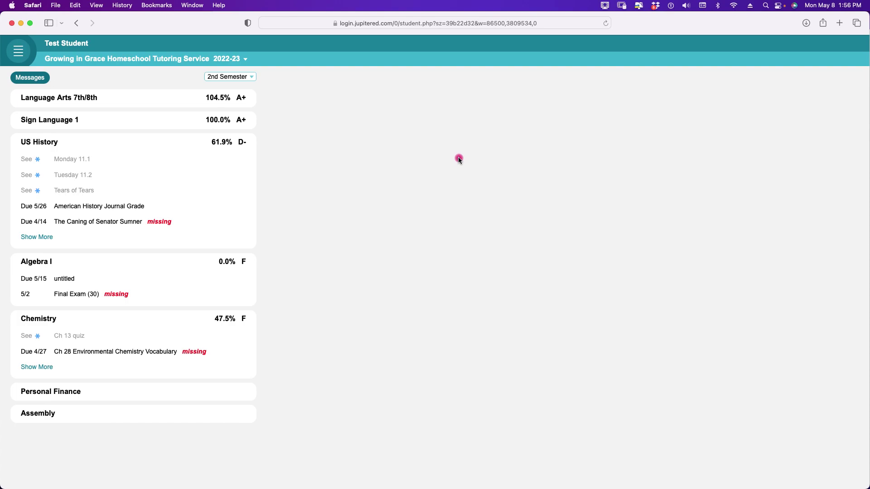